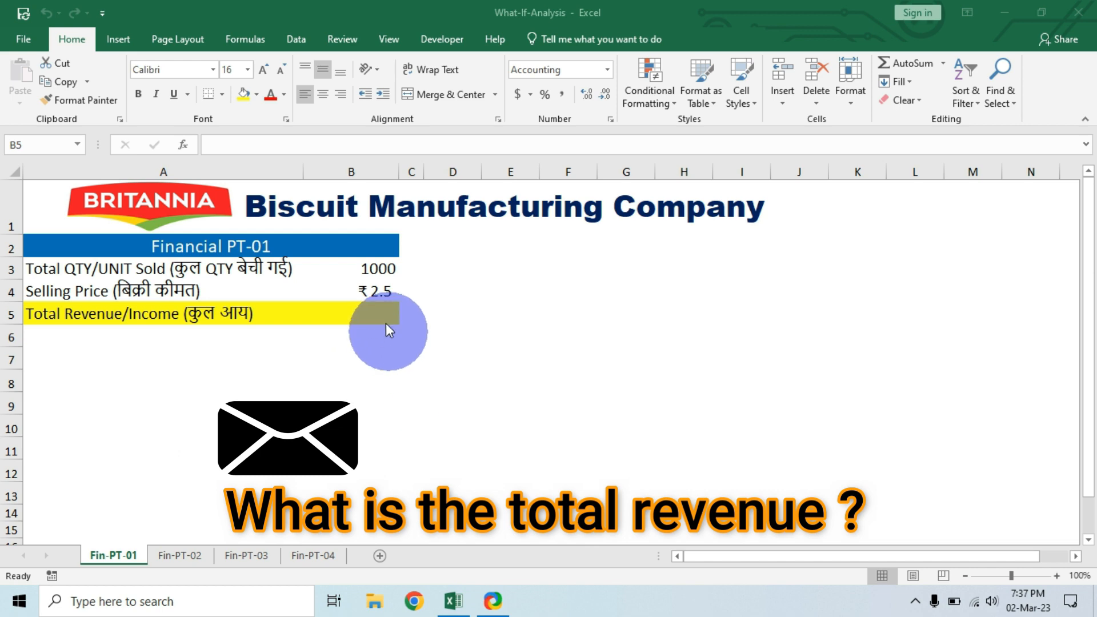
Step: Calculate the Total Revenue/Income in cell B5 by multiplying quantity sold by selling price with =B3*B4
click(365, 310)
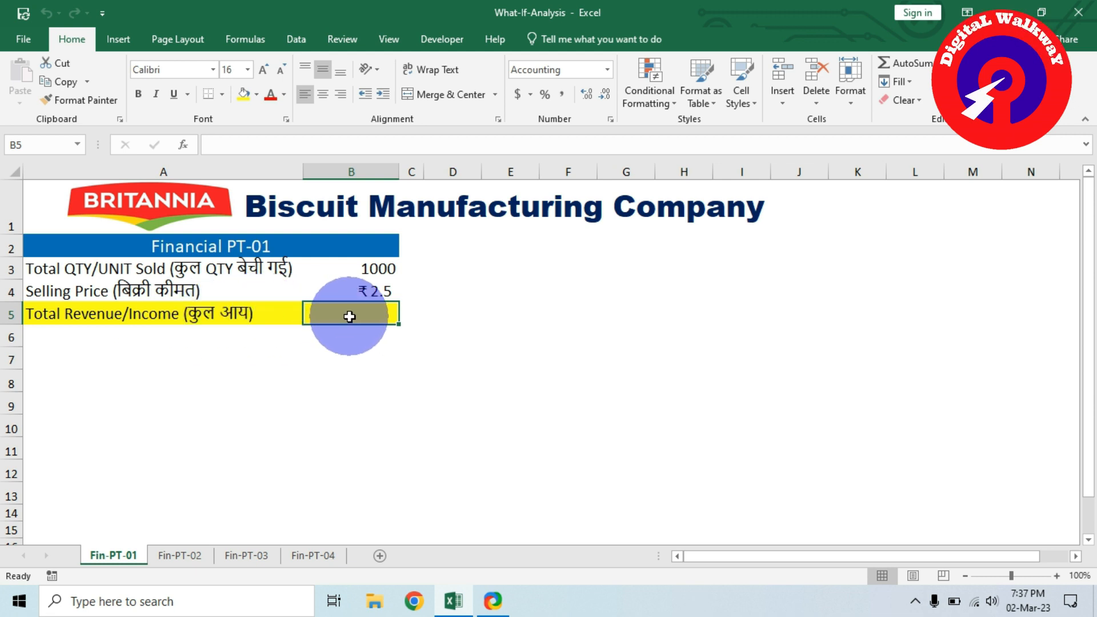
text(=)
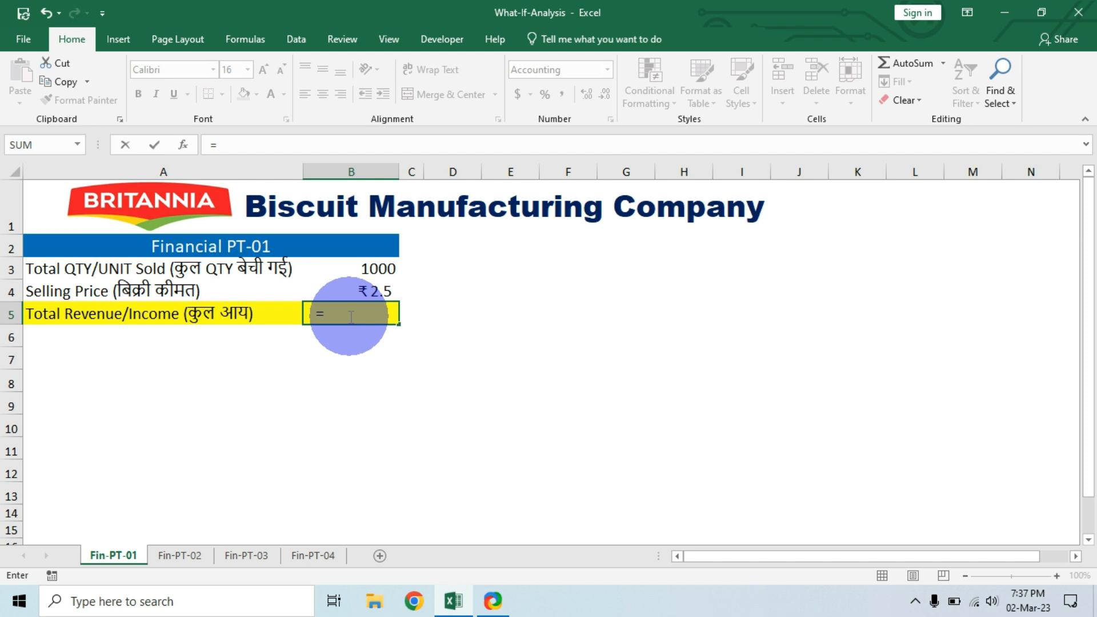
click(374, 271)
text(*)
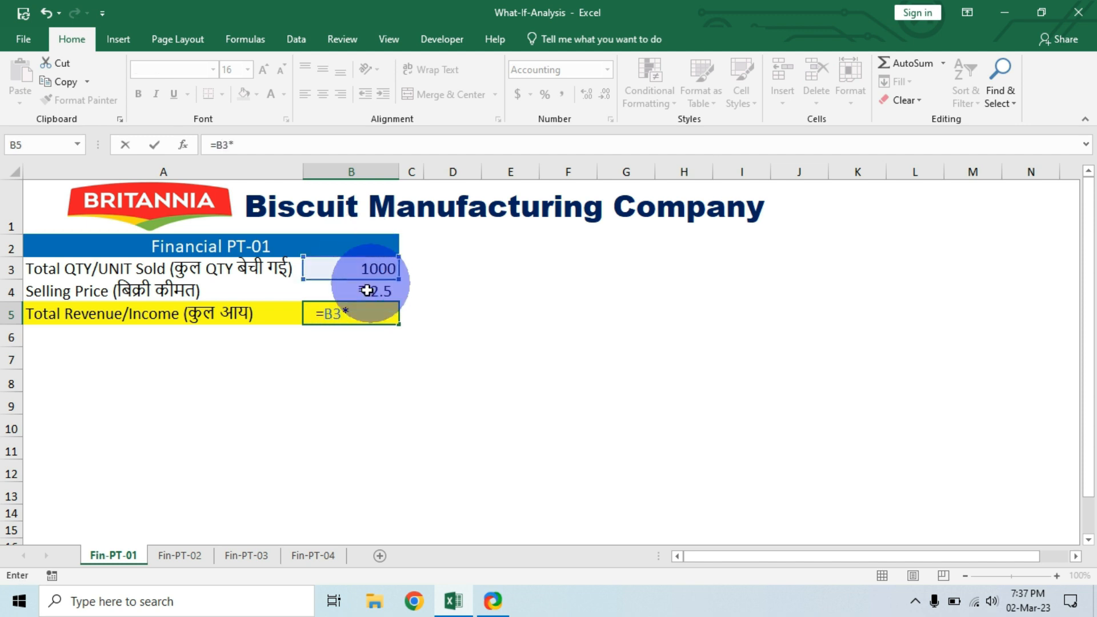
click(369, 292)
key(Return)
click(363, 312)
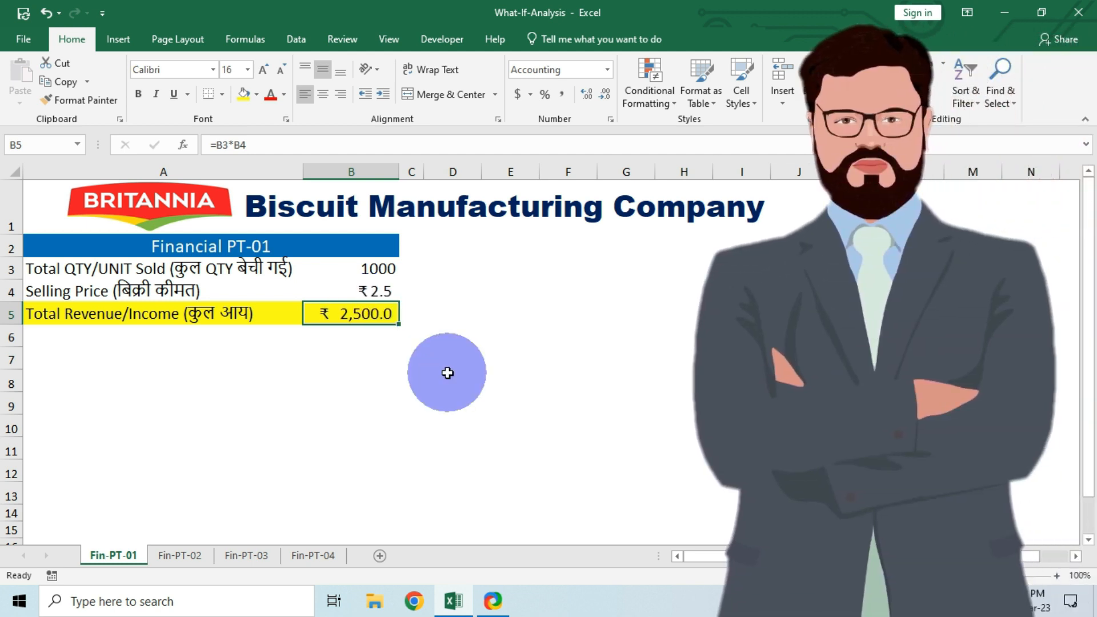
click(360, 315)
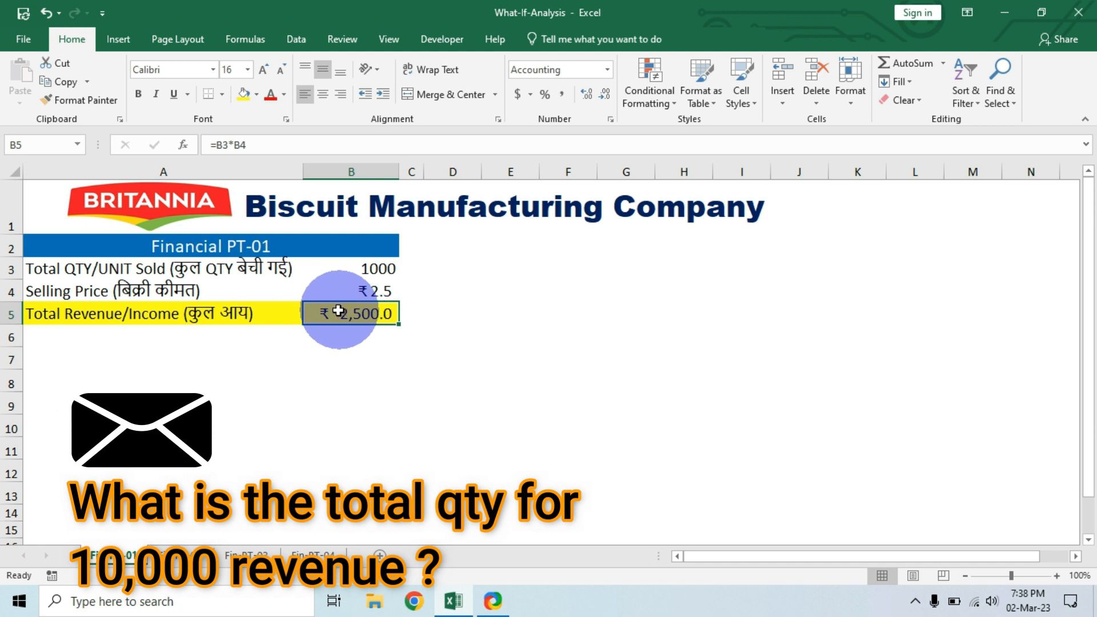
Step: Try total quantities of 2000, 3000 and 3500 in cell B3 to approach a revenue of 10,000
click(373, 269)
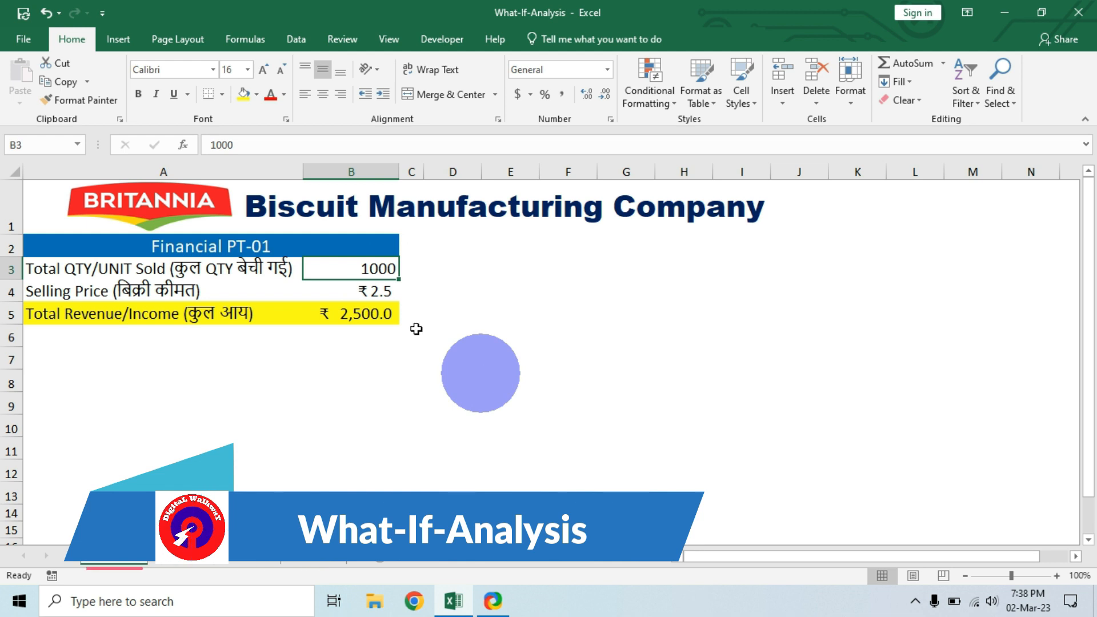
click(369, 272)
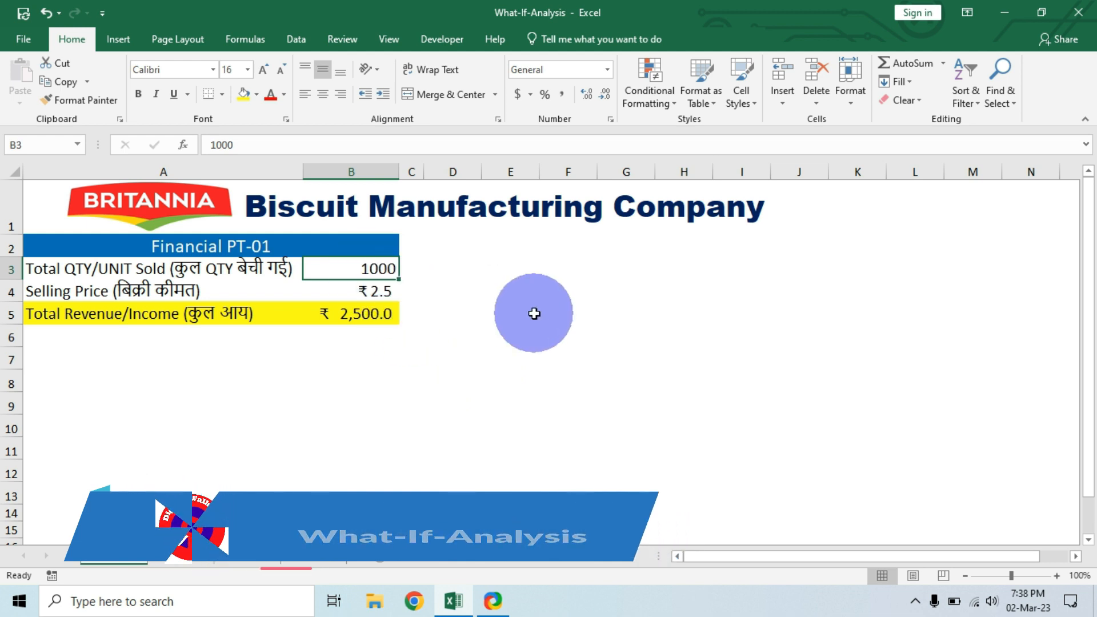
text(200)
key(Return)
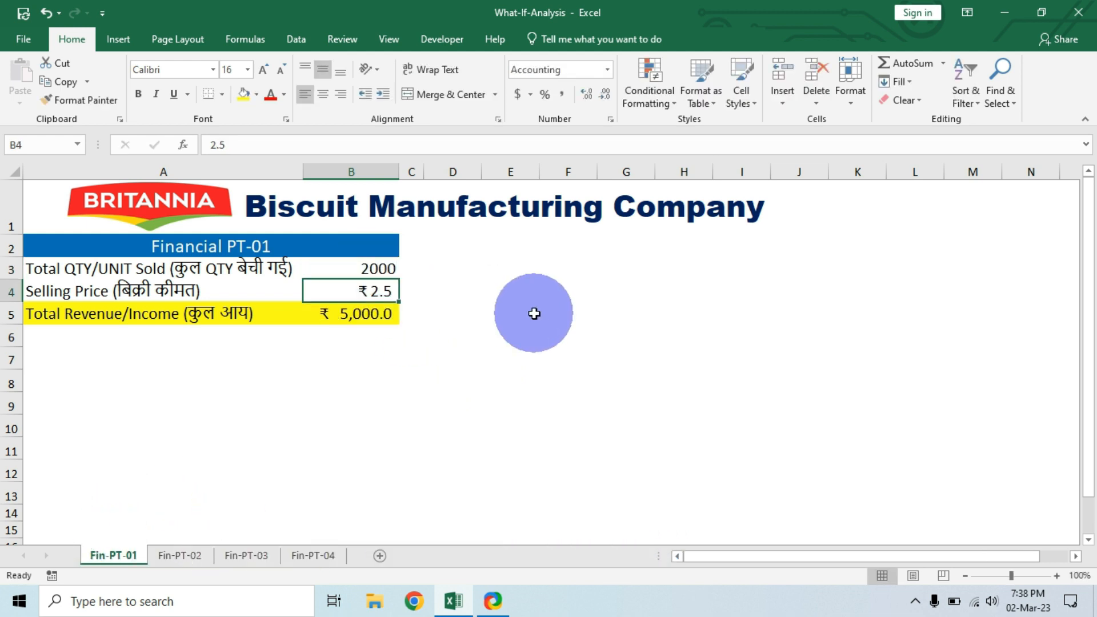
click(373, 268)
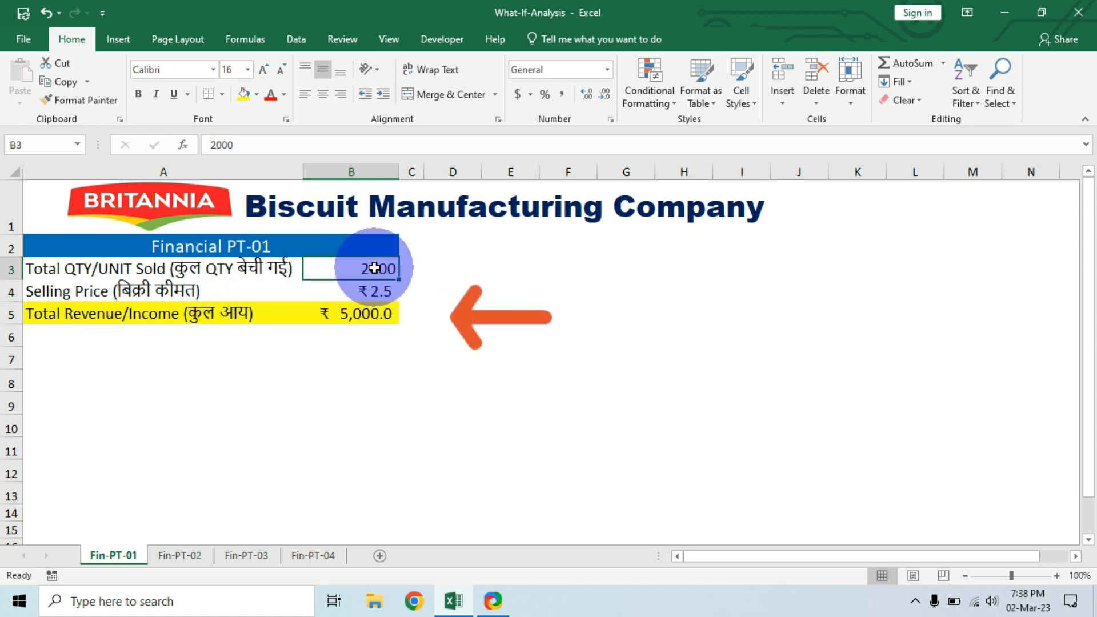
text(3000)
key(Return)
click(373, 267)
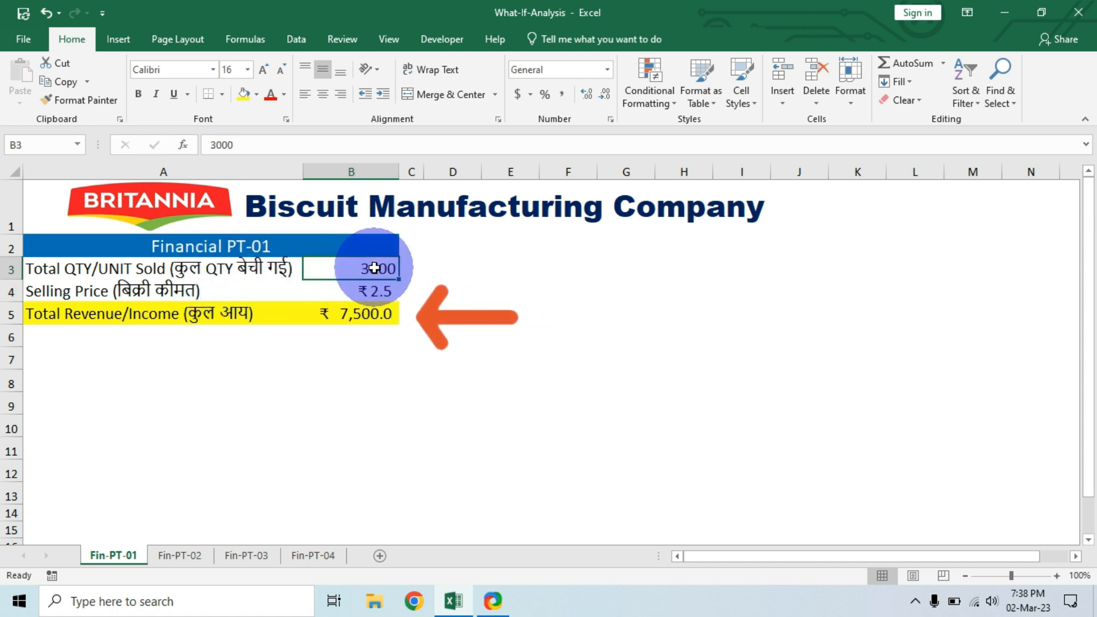
text(3500)
key(Return)
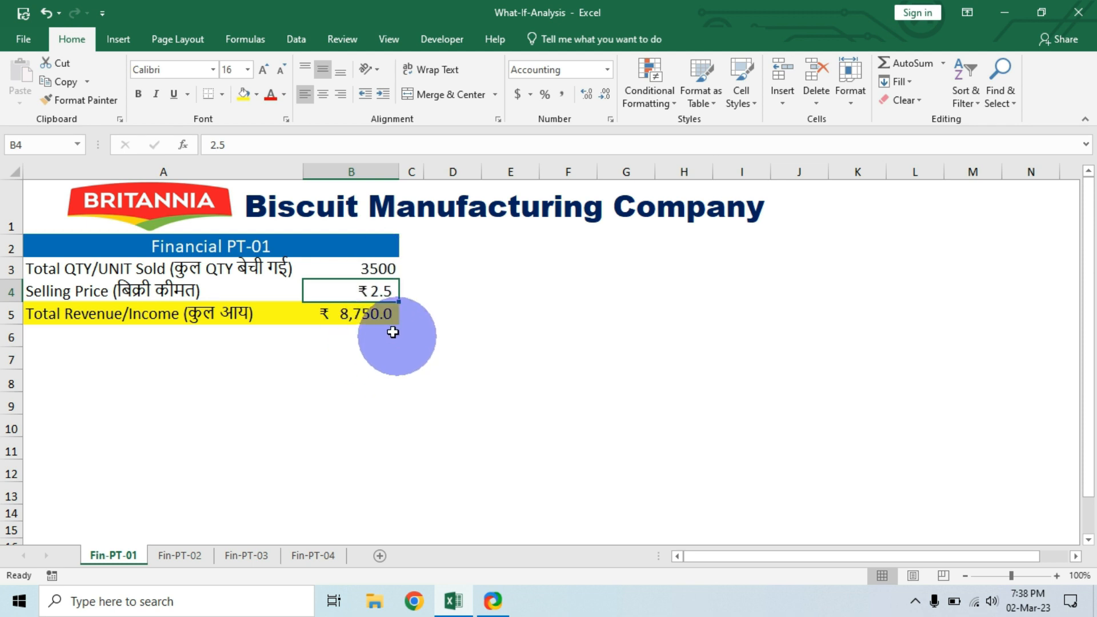
Step: Run Goal Seek to bring revenue cell B5 to 10000 by changing quantity cell B3, and accept the solution
click(367, 318)
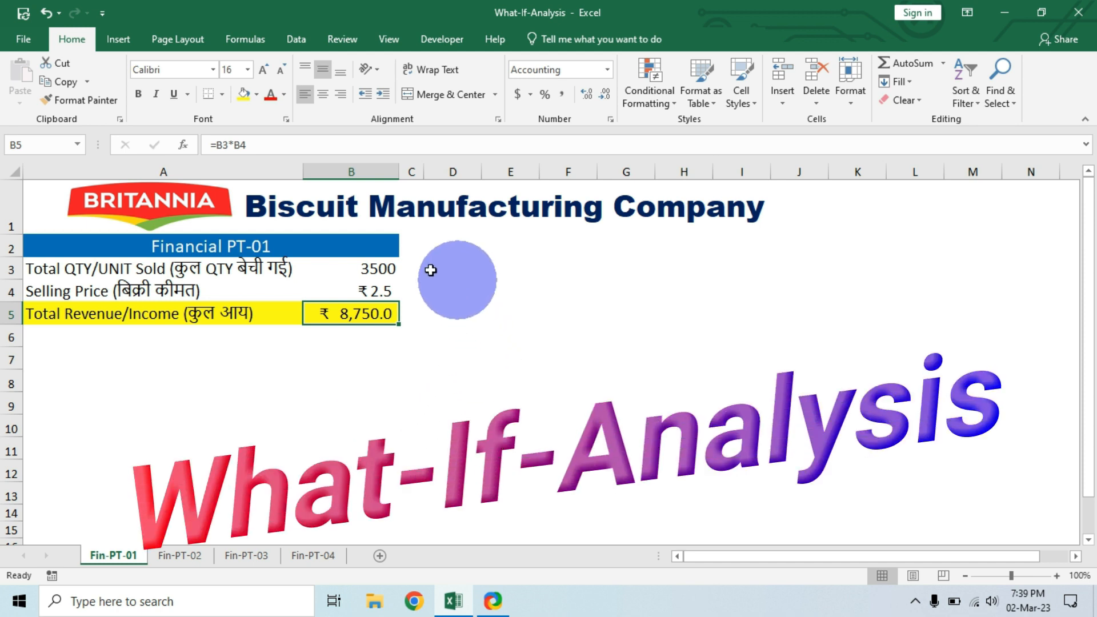
click(296, 39)
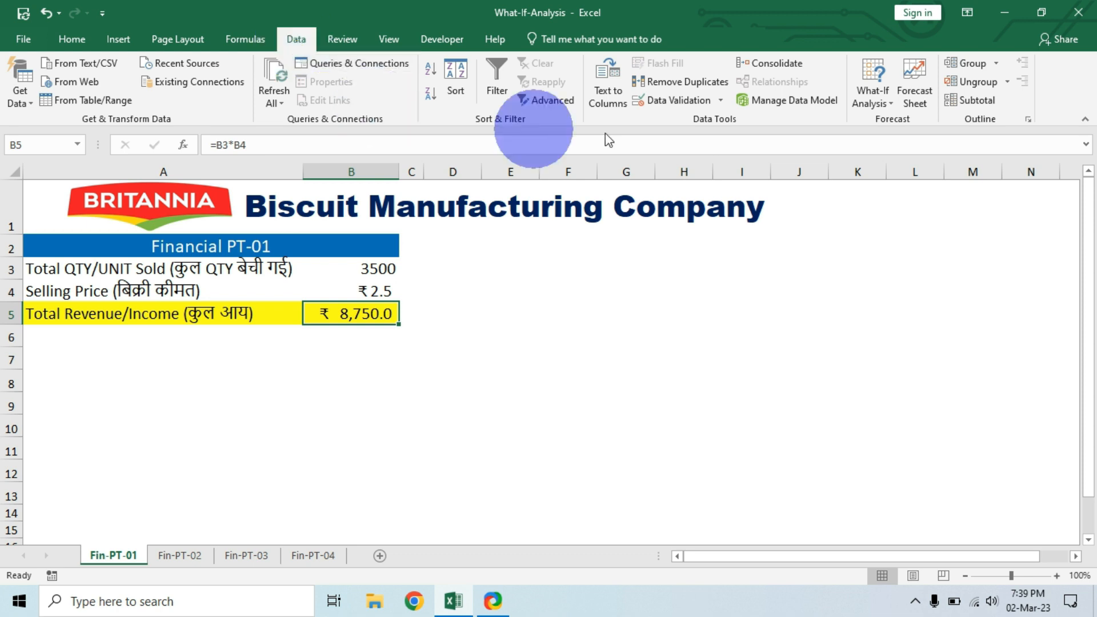
click(879, 100)
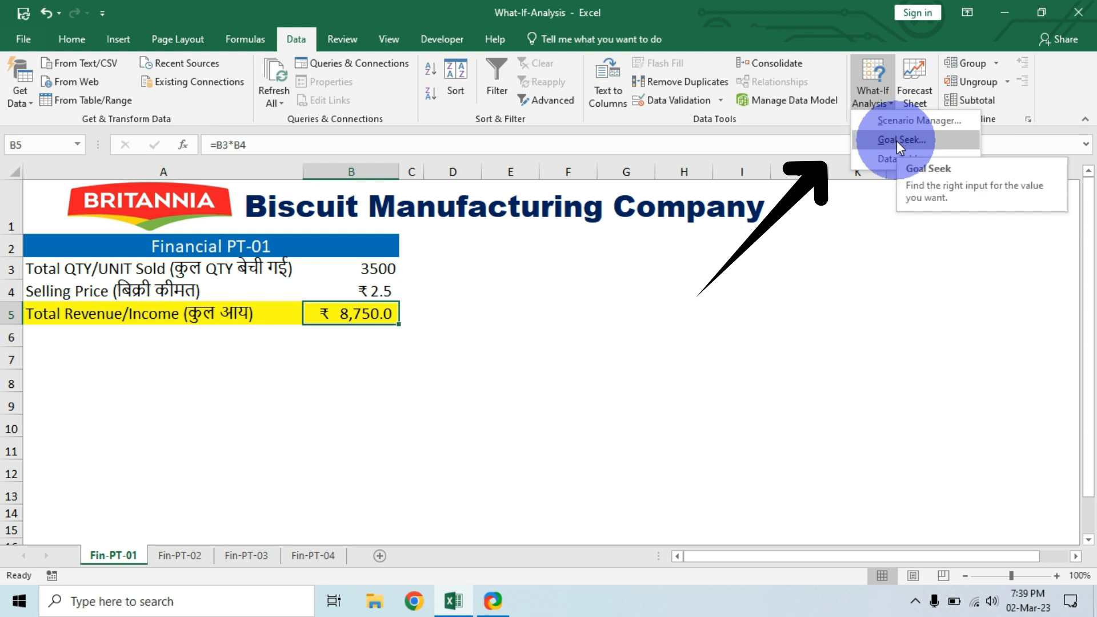
click(897, 141)
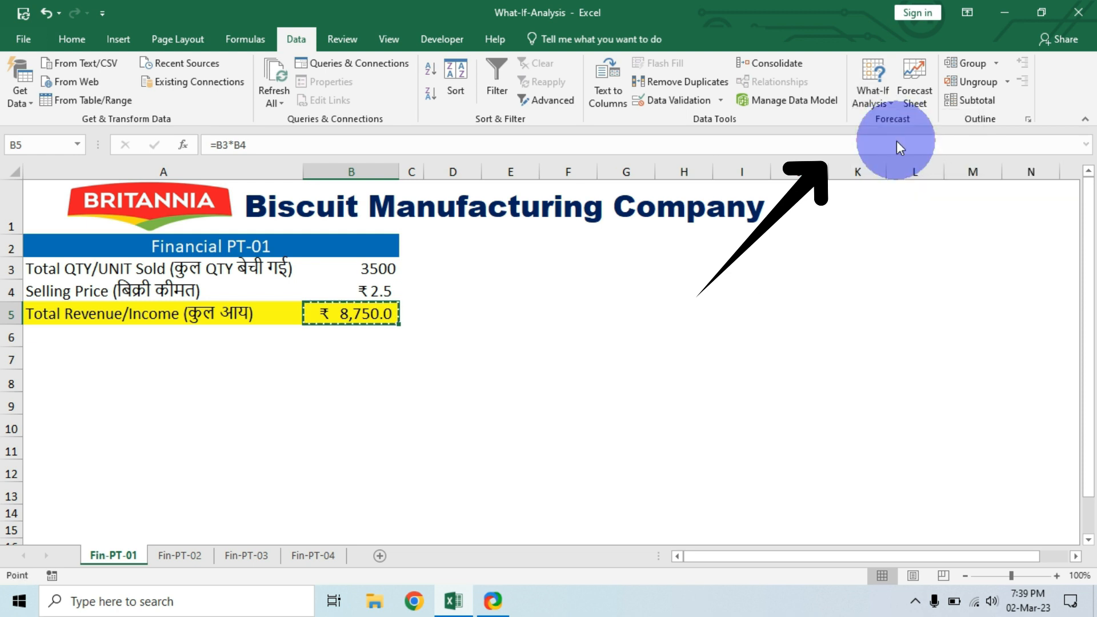
drag(611, 248, 543, 250)
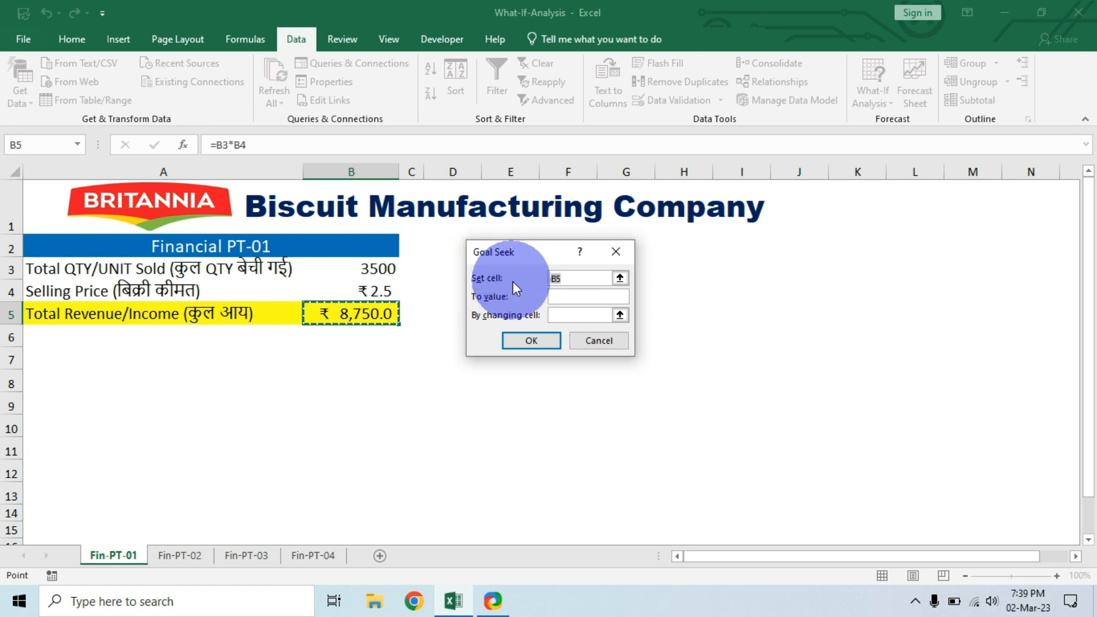
click(369, 314)
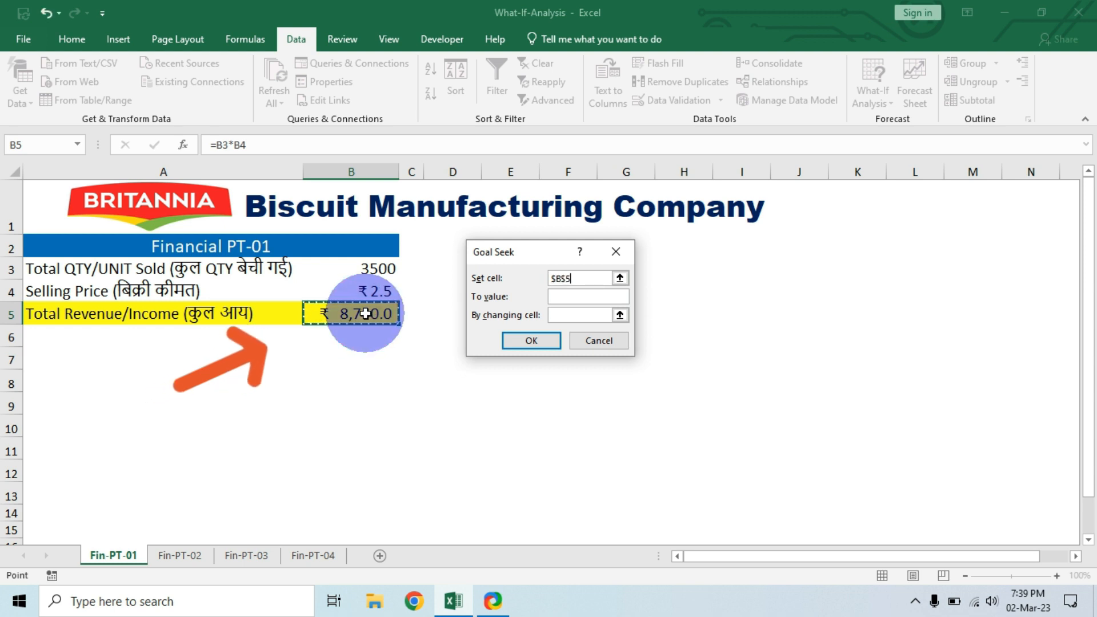
click(576, 296)
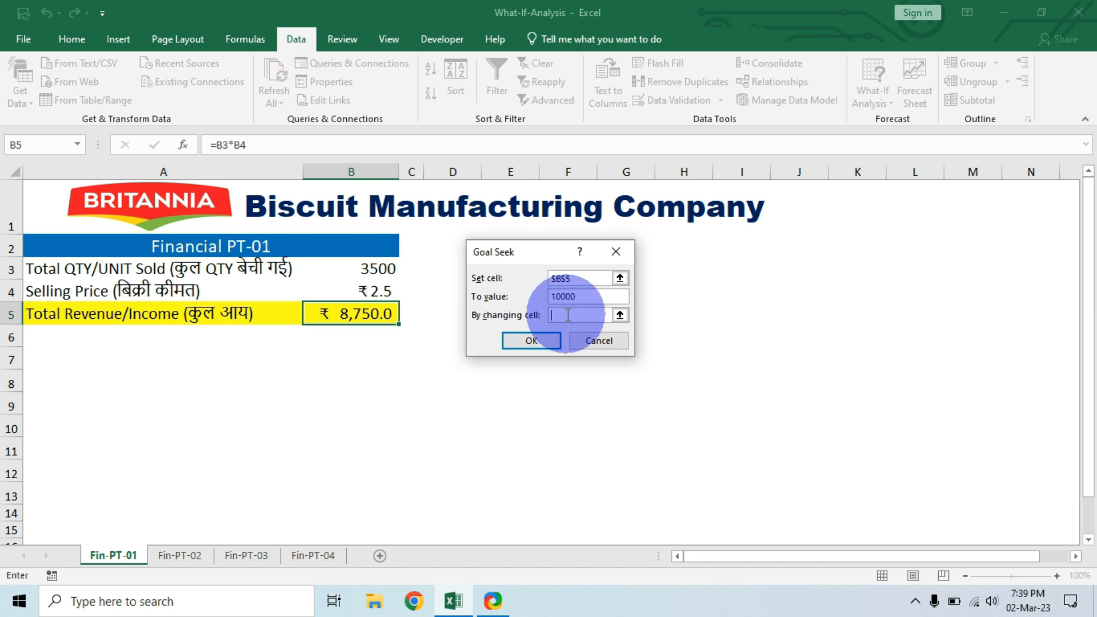
click(376, 270)
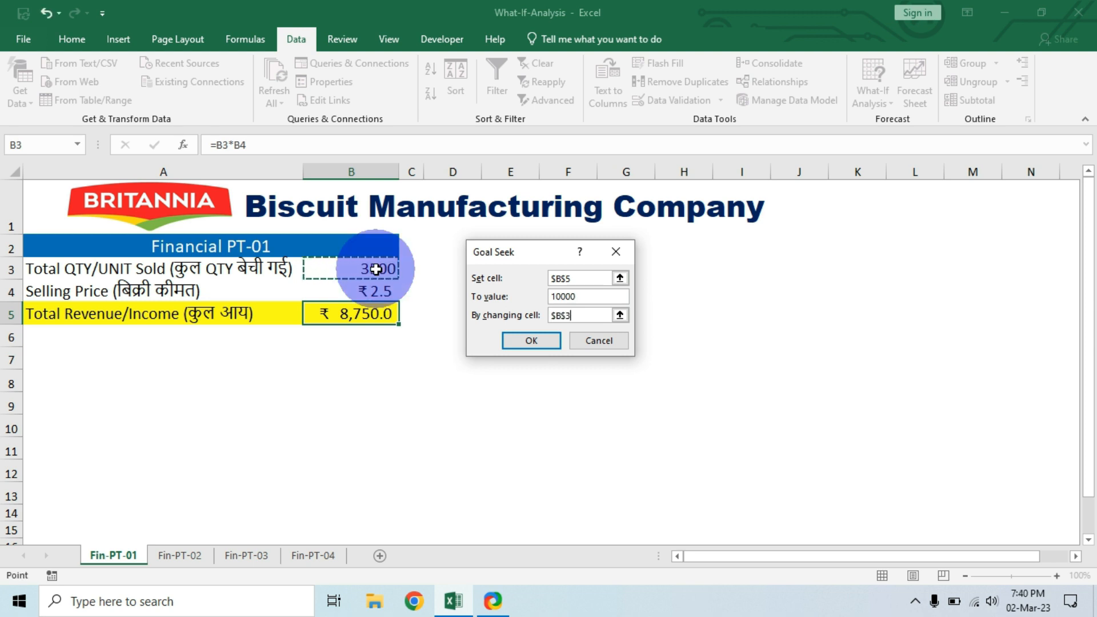
click(540, 344)
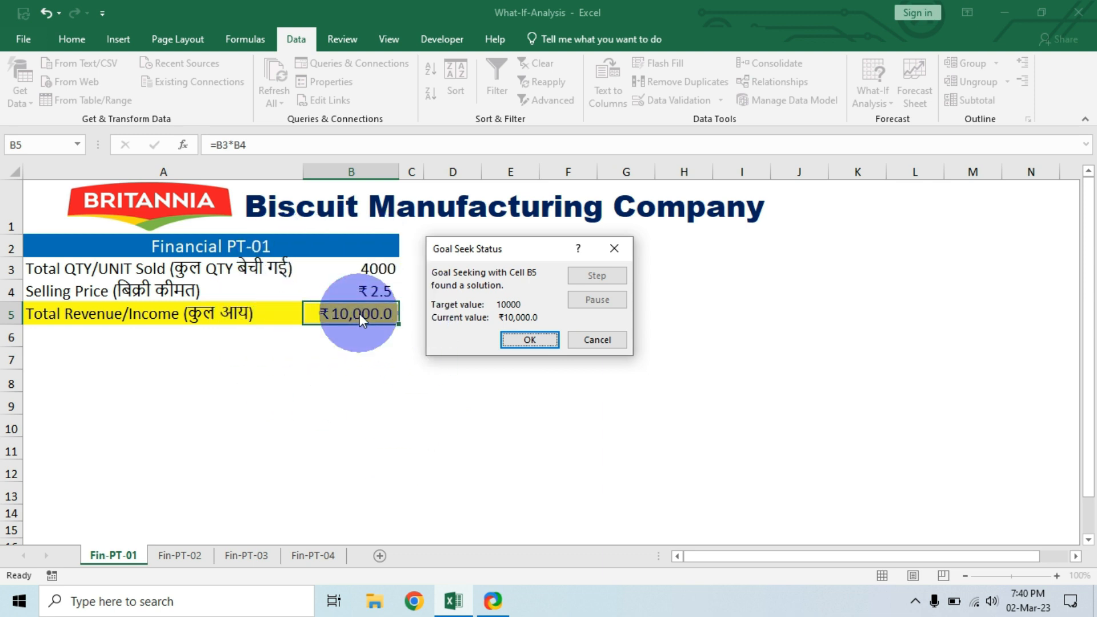
click(530, 339)
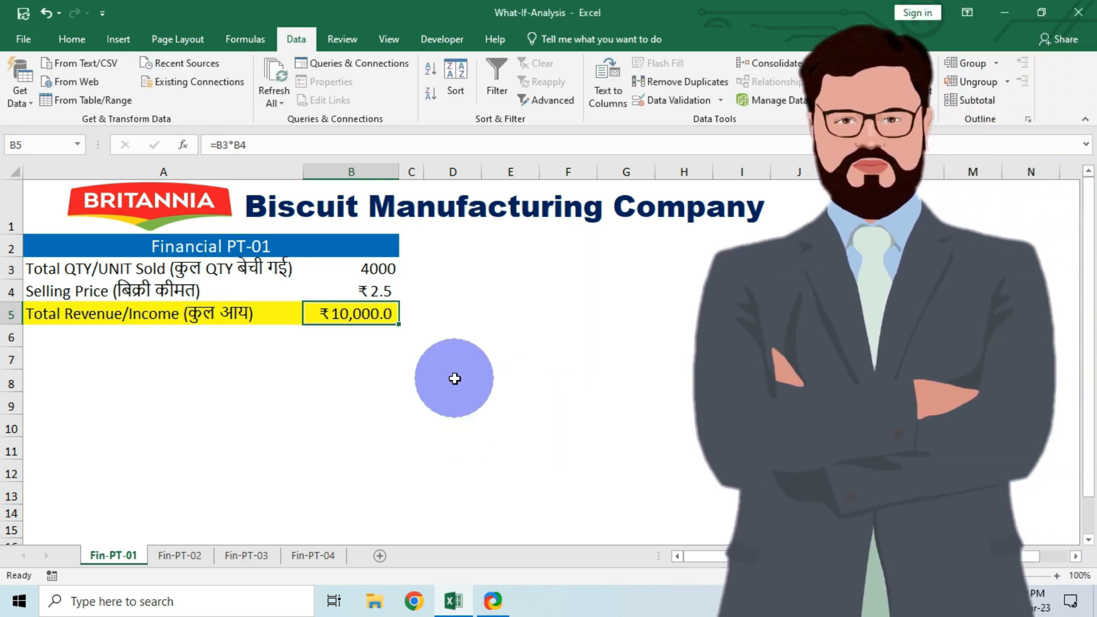
Step: Switch to the Fin-PT-02 sheet and mark the Financial PT-02 quantity, selling price, cost price and fixed cost with arrows
click(381, 269)
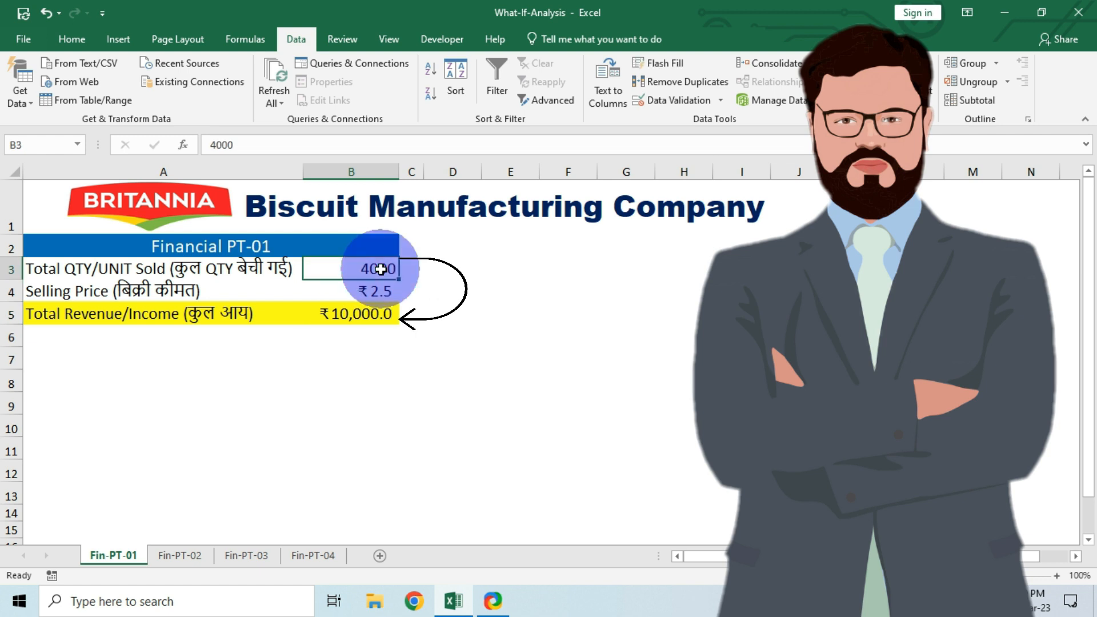
click(367, 314)
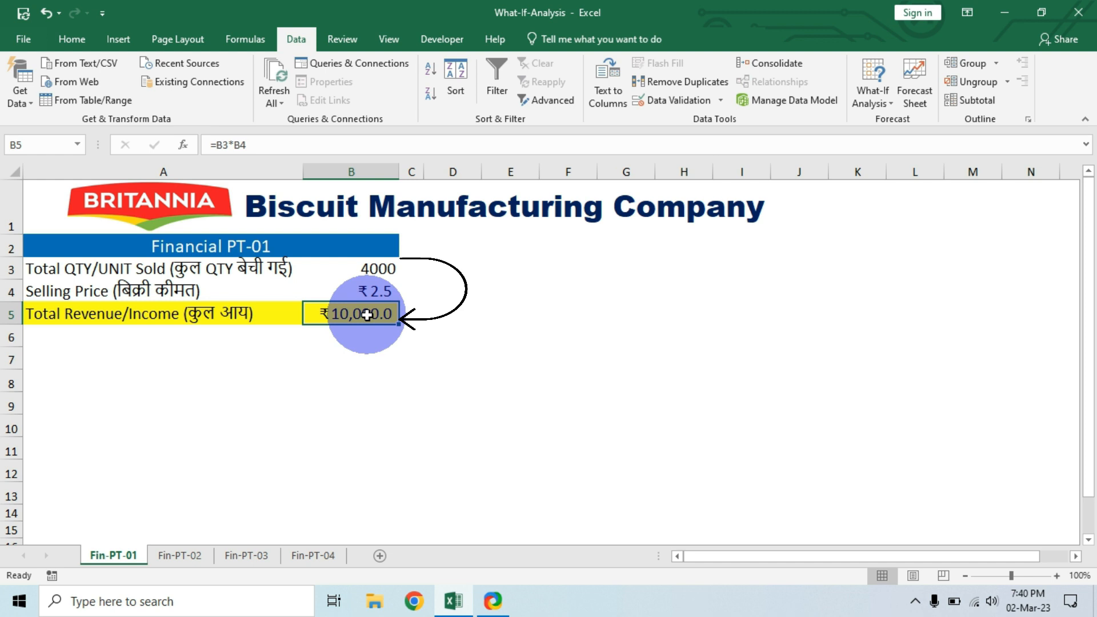
click(181, 556)
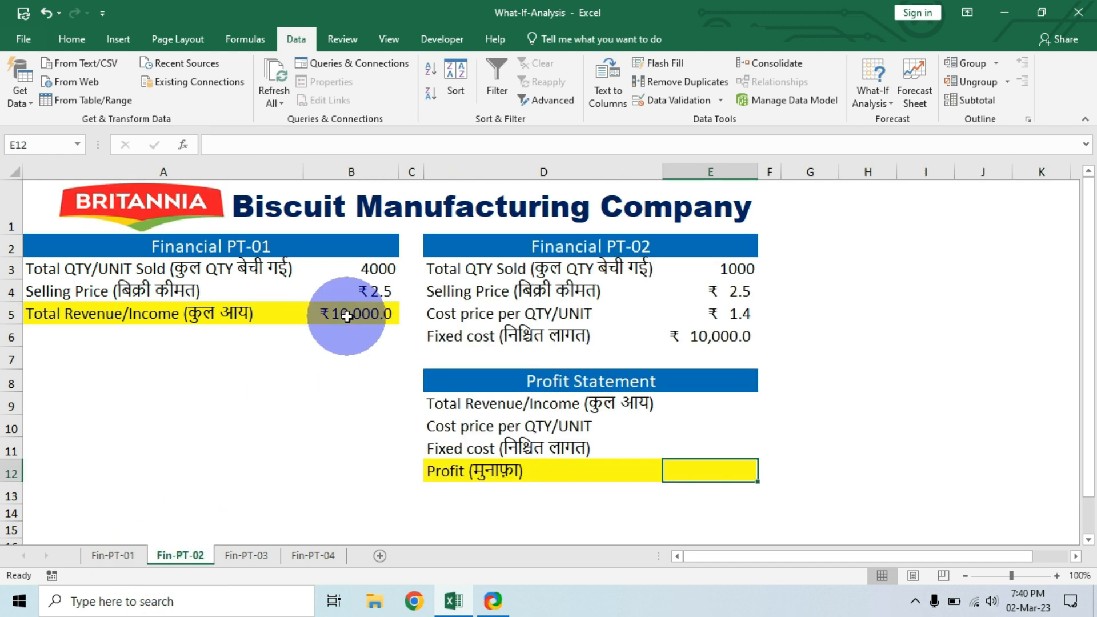
click(347, 316)
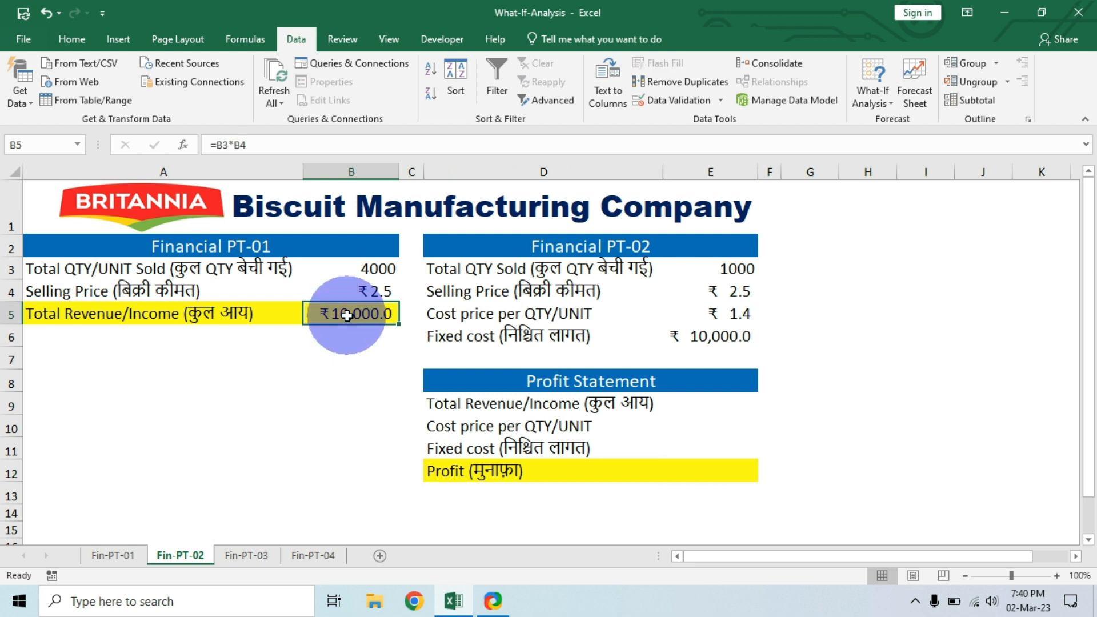
click(717, 468)
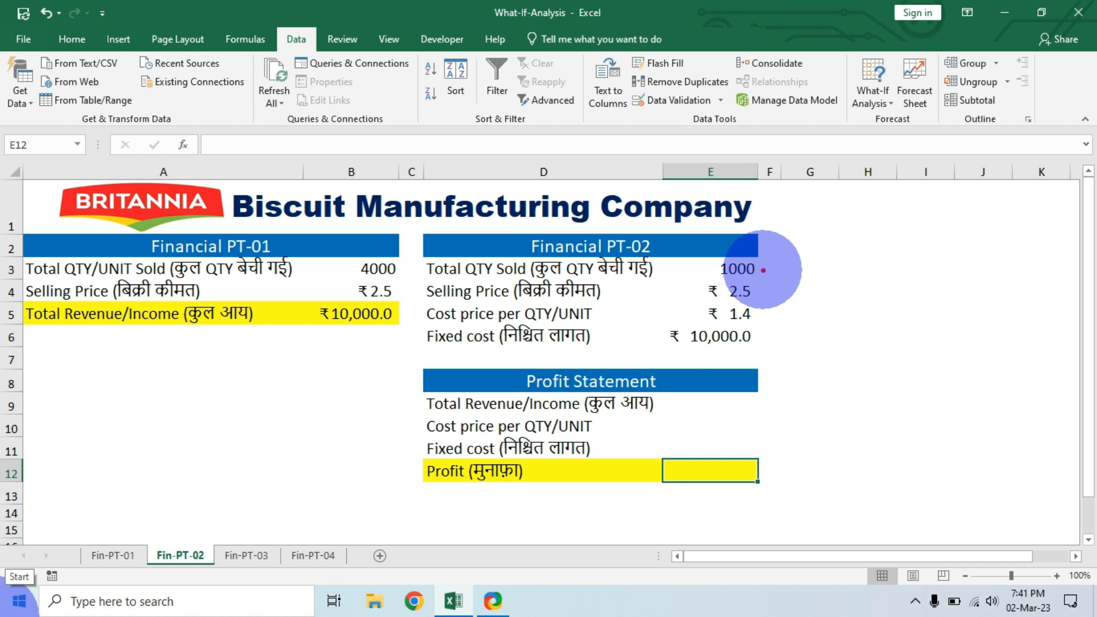
mouse_move(763, 270)
mouse_down()
mouse_move(807, 295)
mouse_move(768, 321)
mouse_move(821, 341)
mouse_up()
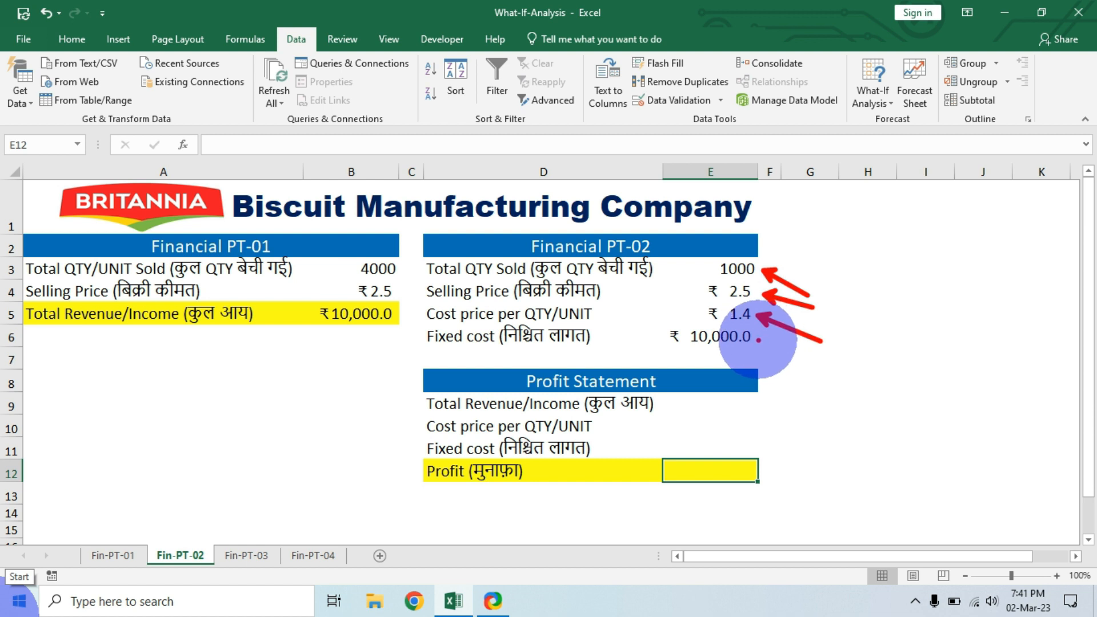
drag(759, 339, 824, 367)
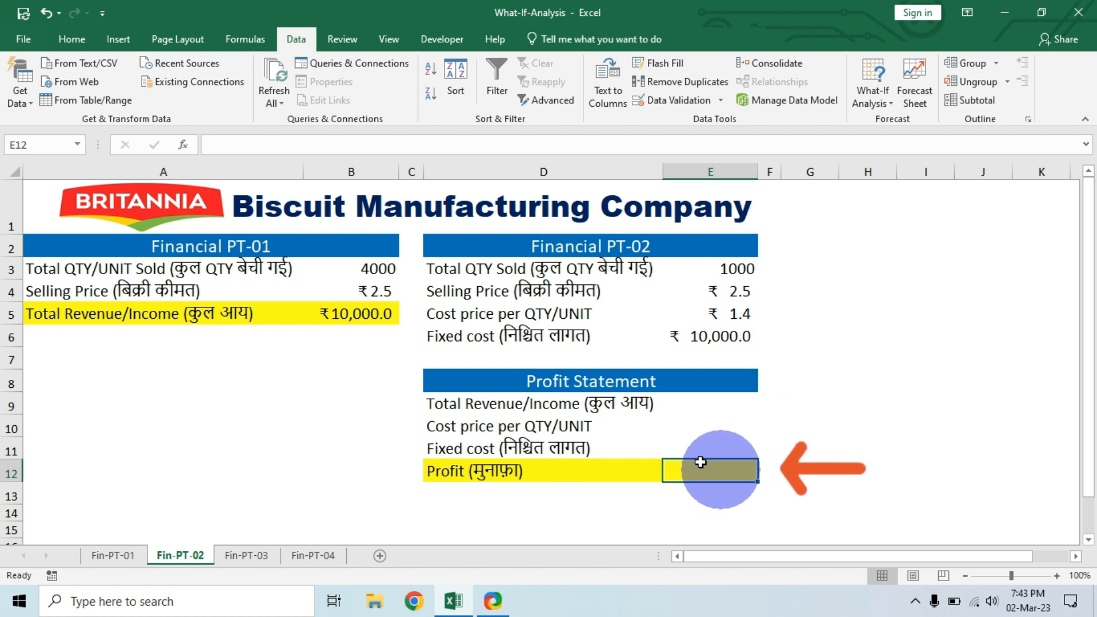
Step: Calculate the Profit Statement's Total Revenue/Income in cell E9 with the formula =E3*E4
click(710, 404)
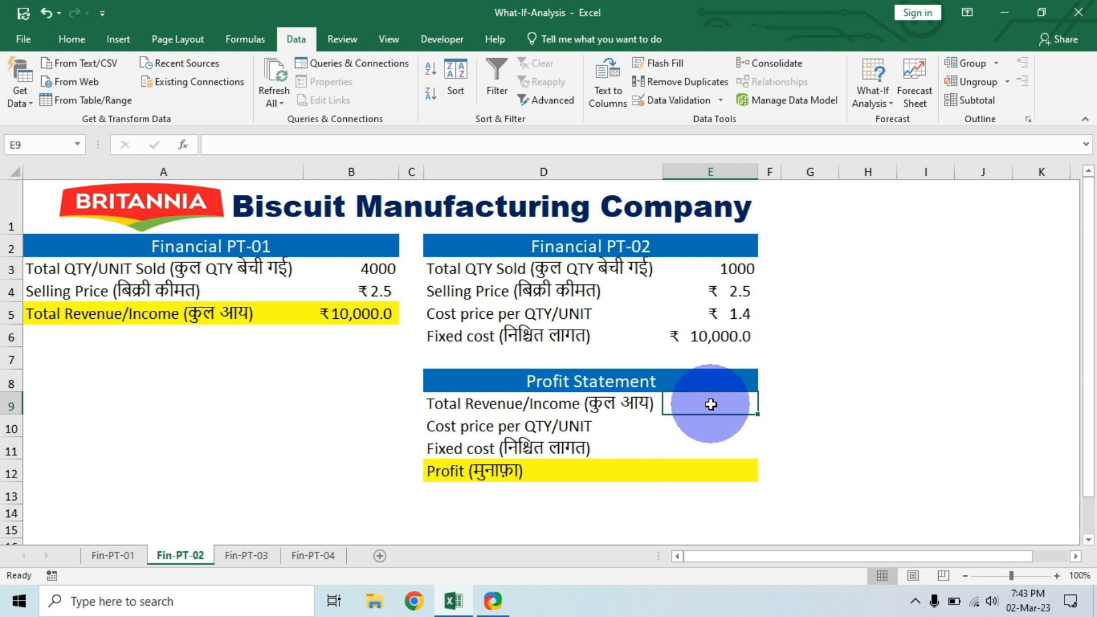
text(=)
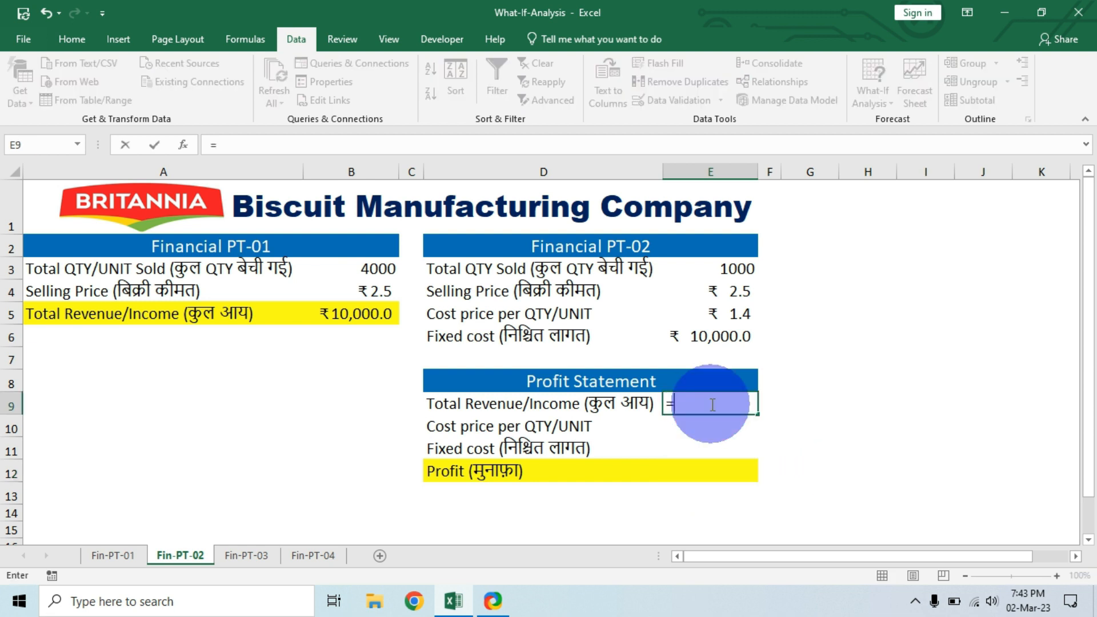
click(736, 268)
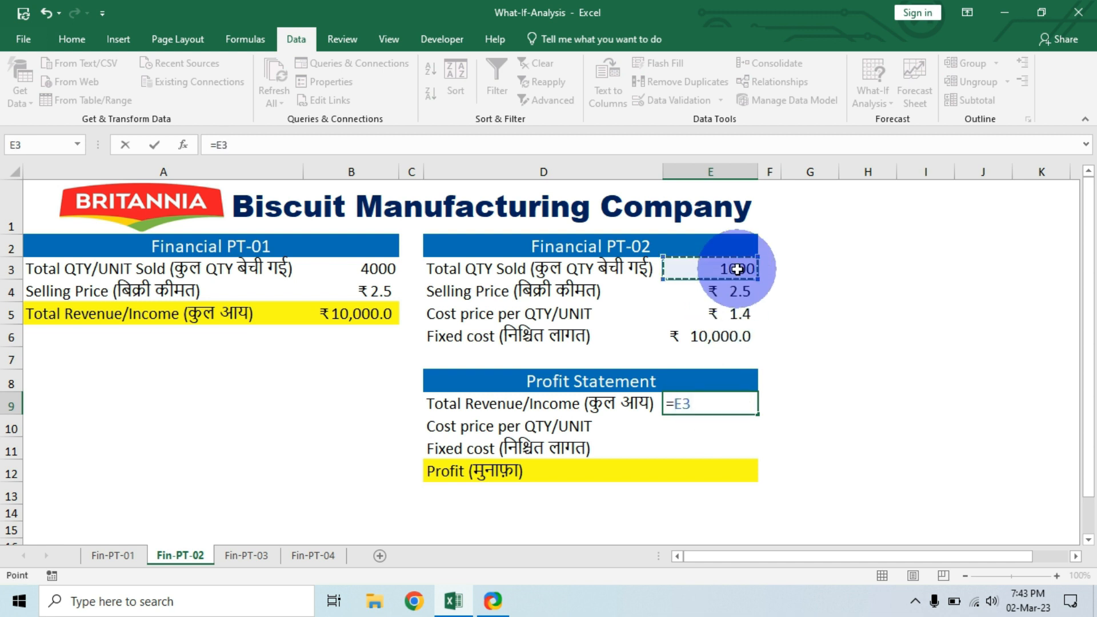
text(*)
click(735, 294)
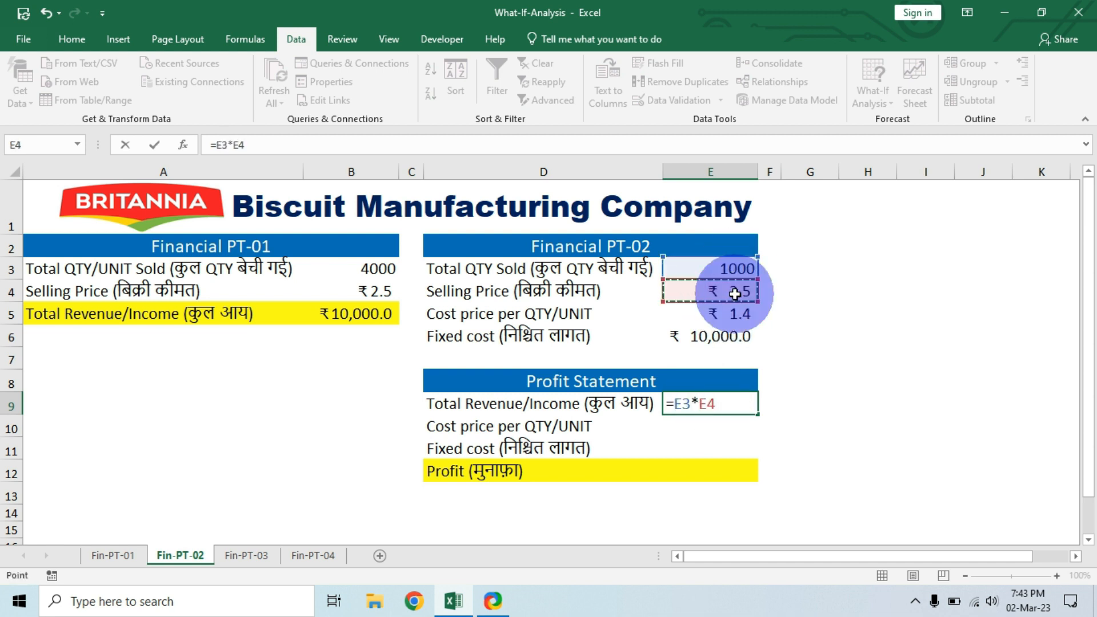
key(Return)
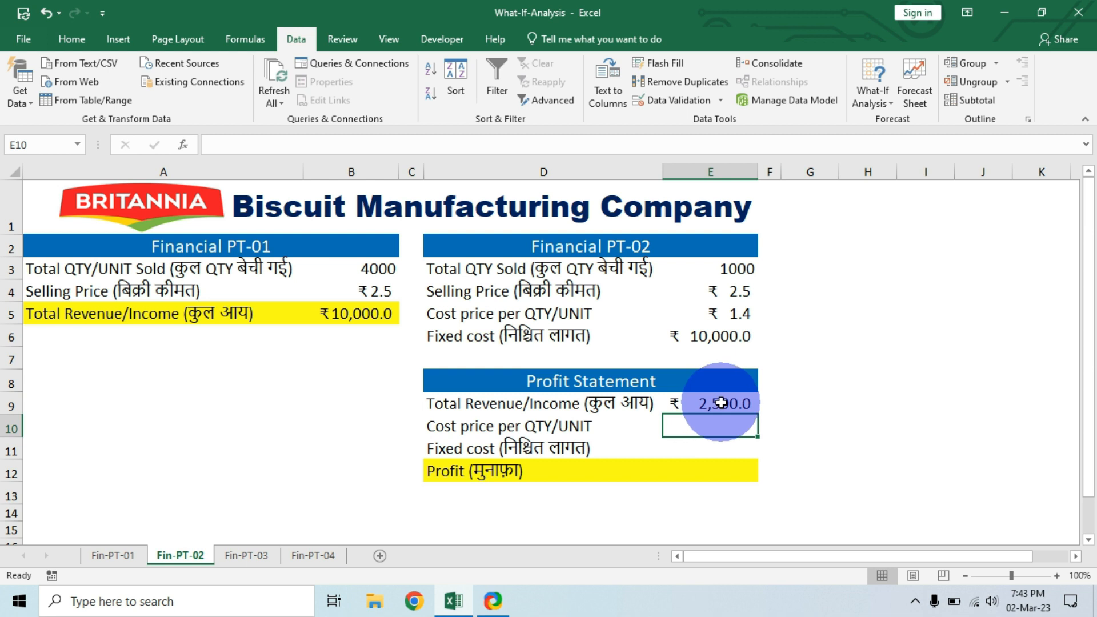
click(721, 403)
Step: Calculate the Profit Statement's cost price in cell E10 with the formula =E3*E5
click(715, 423)
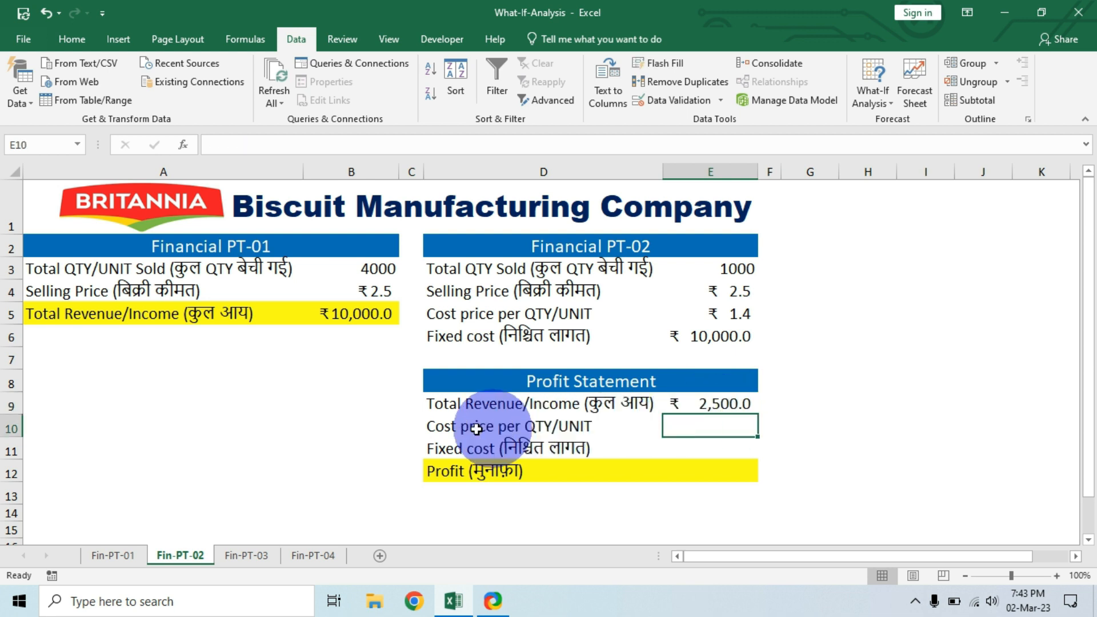
double_click(707, 429)
text(=)
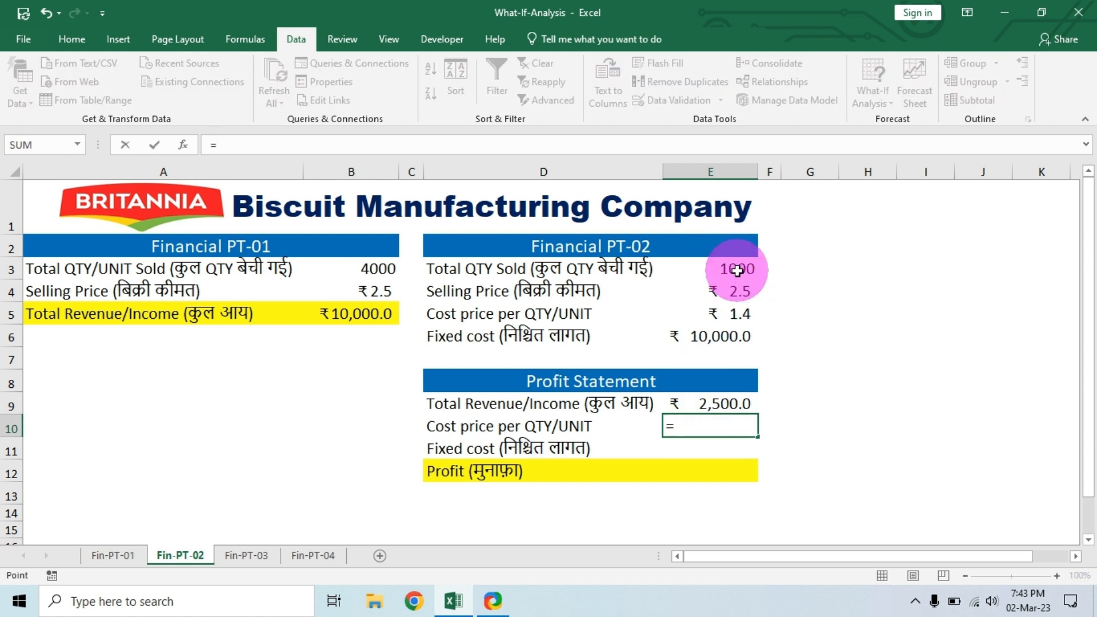
click(737, 270)
text(*)
click(735, 322)
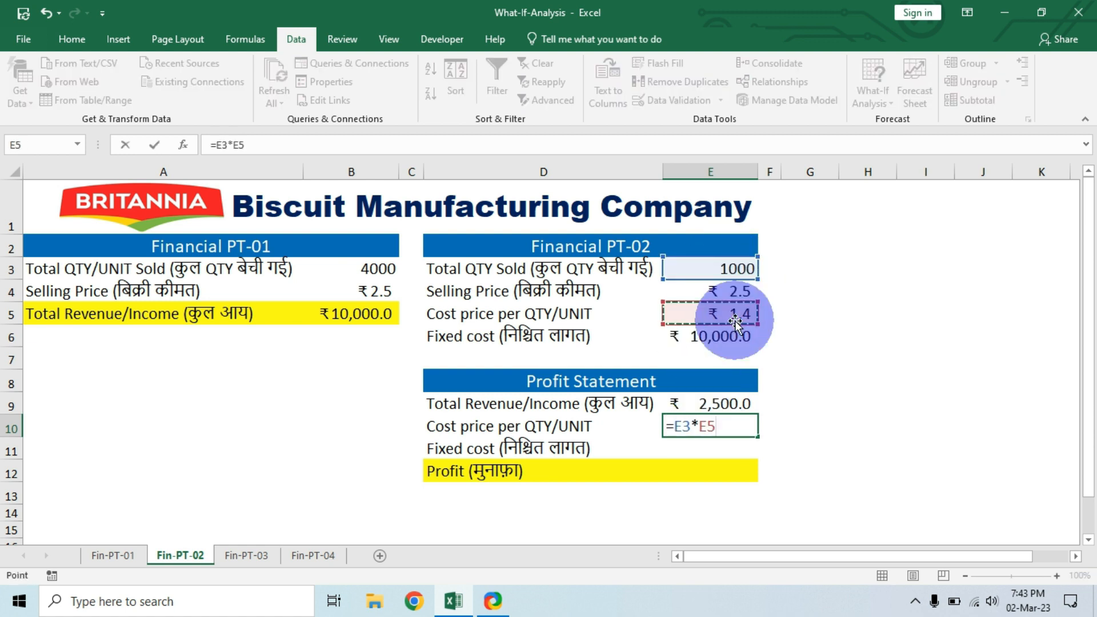
key(Return)
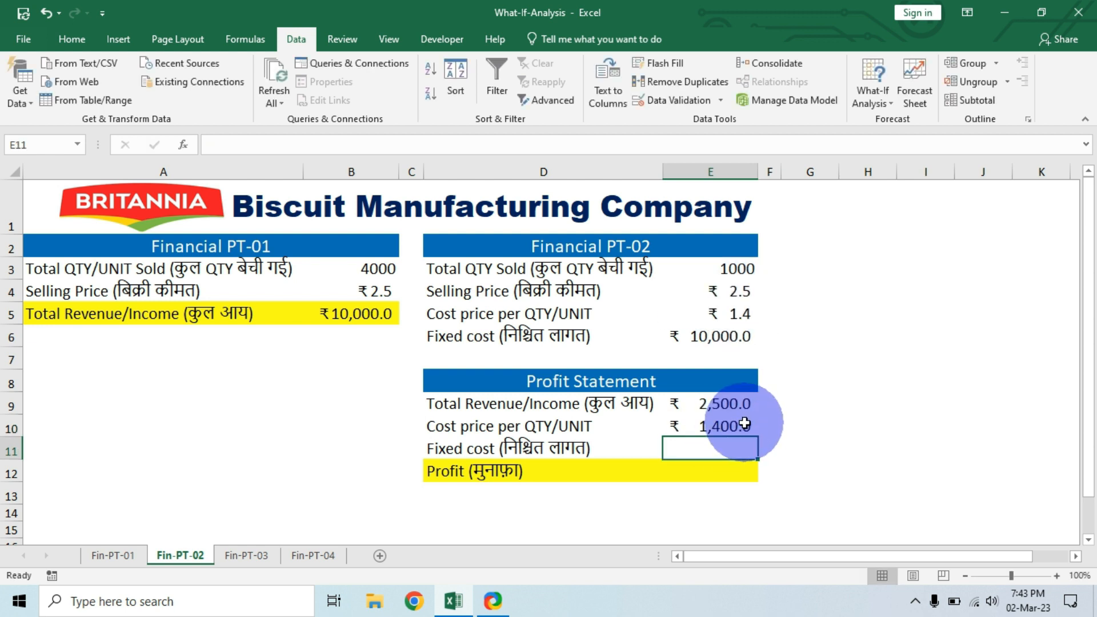
click(733, 425)
Step: Link the Profit Statement's fixed cost in cell E11 to the Financial PT-02 fixed cost in E6
click(712, 452)
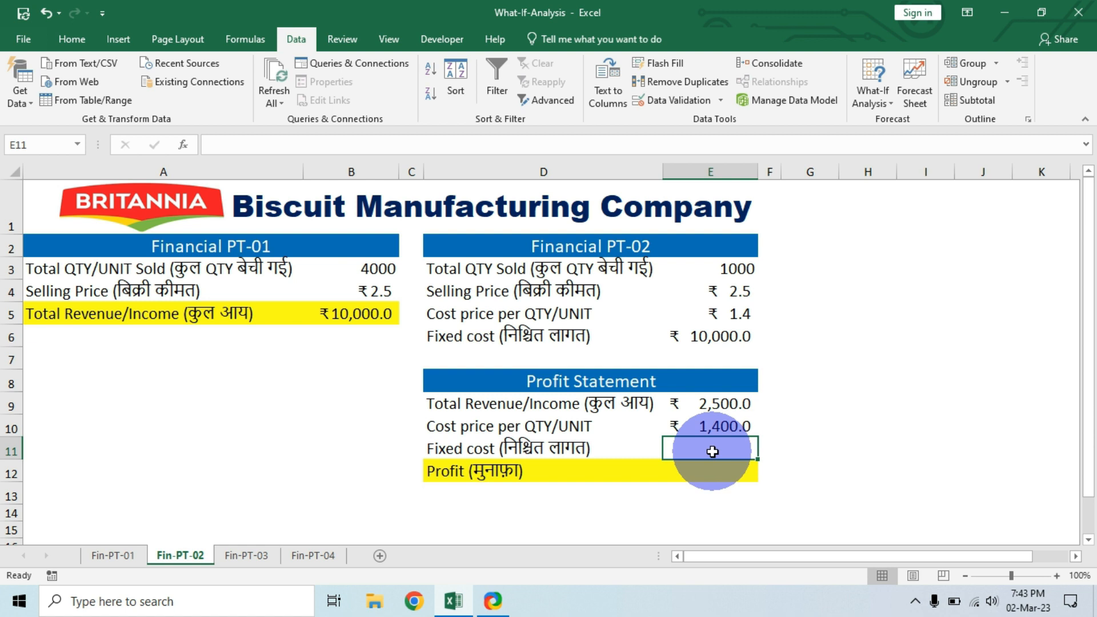
text(=)
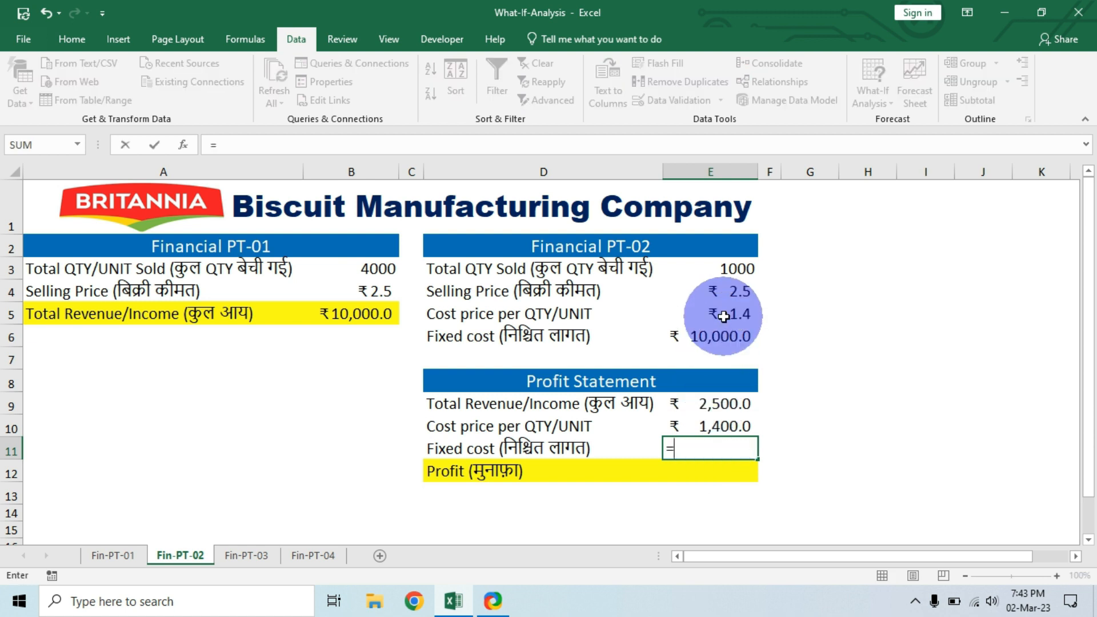
click(723, 337)
key(Return)
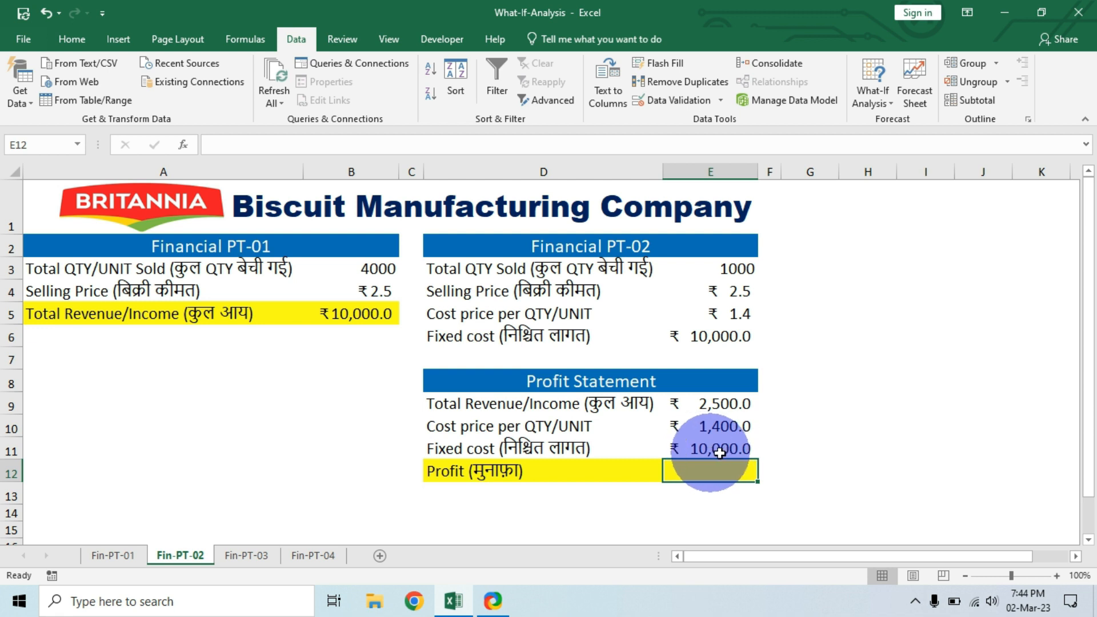
Step: Calculate the Profit in cell E12 with the formula =E9-E10-E11 and mark that cell with an arrow
click(706, 472)
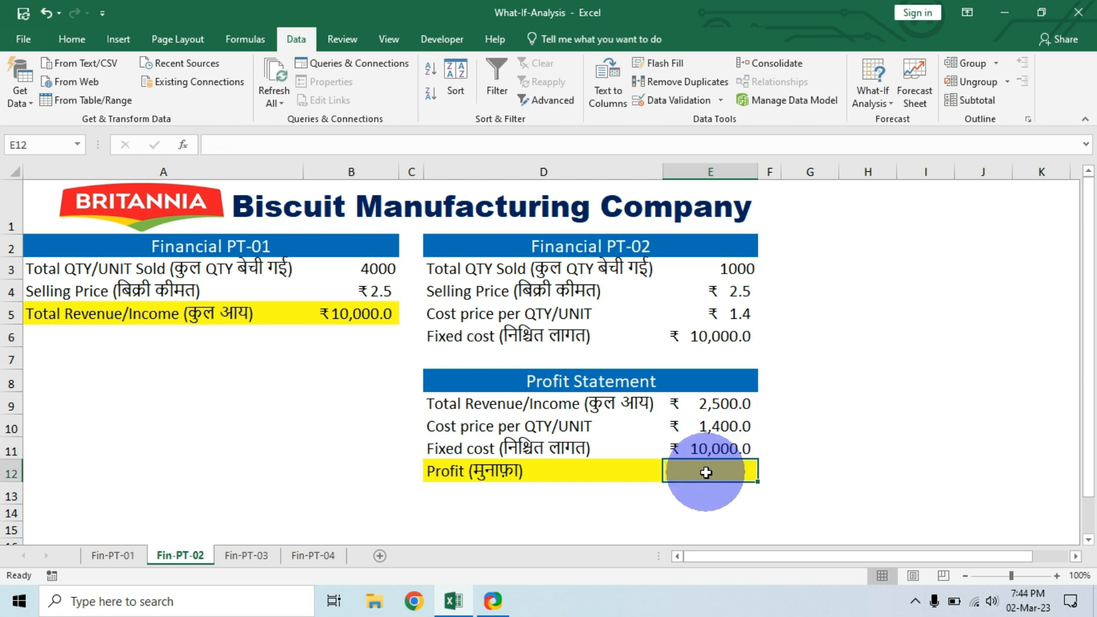
text(=)
click(722, 403)
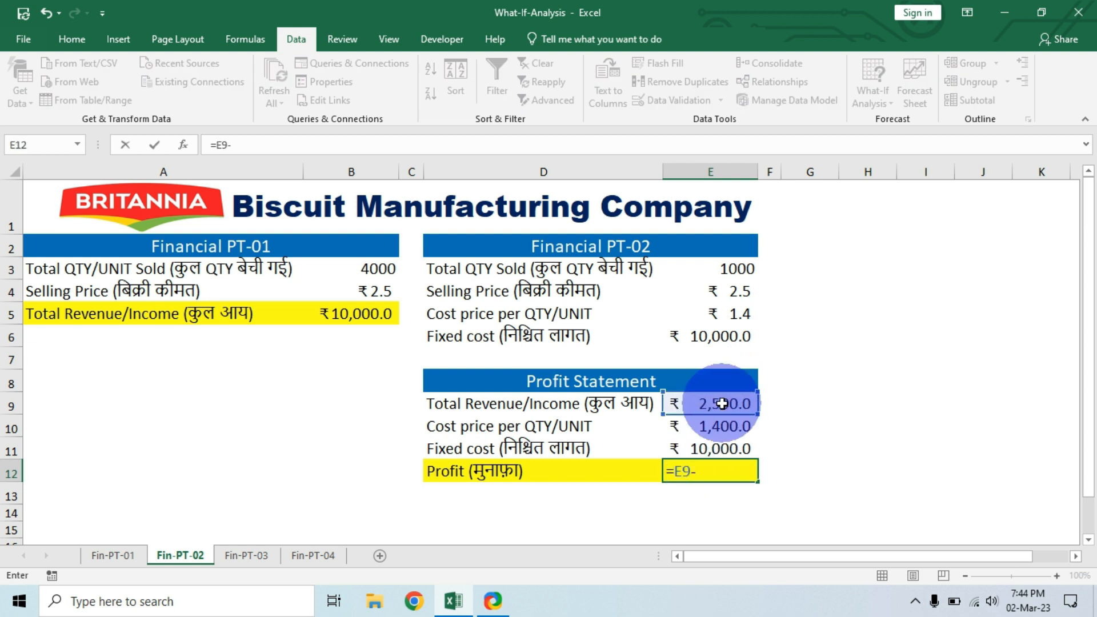
click(724, 428)
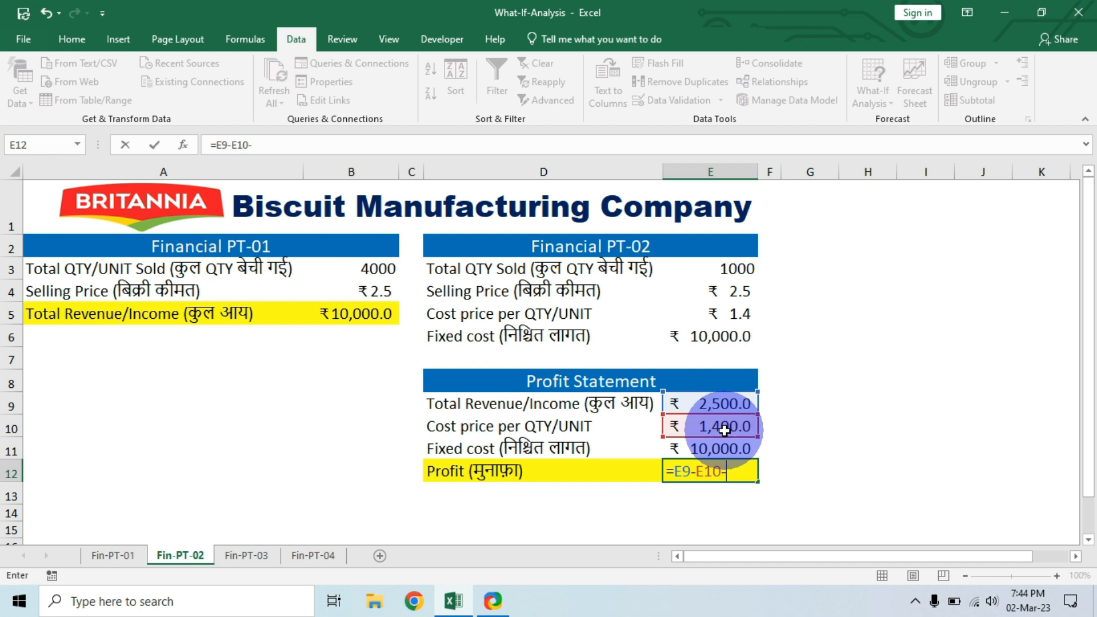
text(-)
click(725, 446)
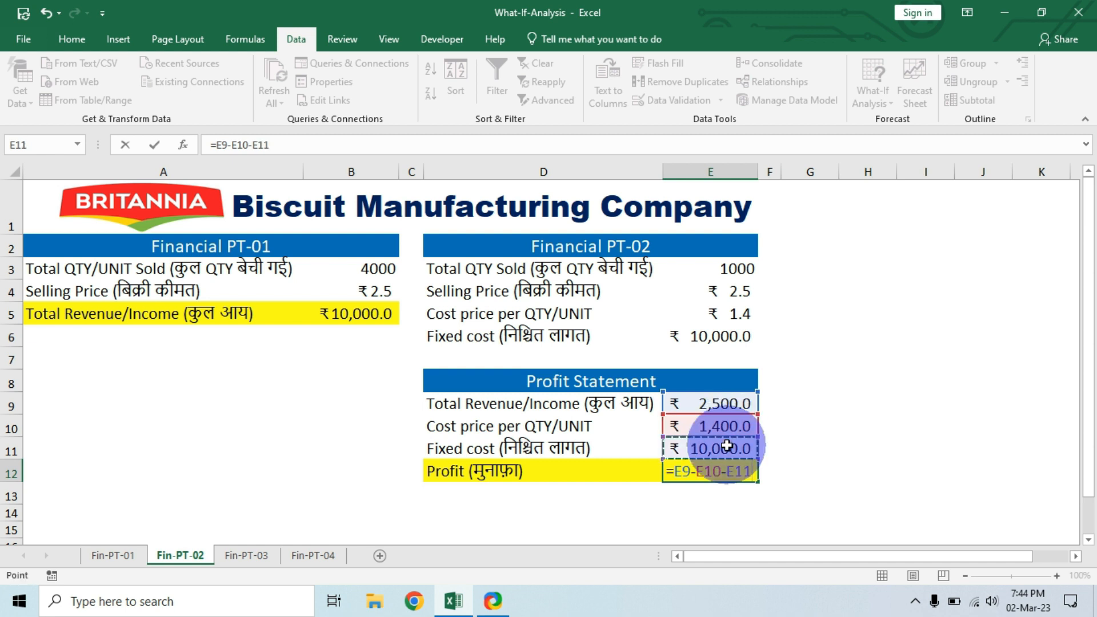
key(Return)
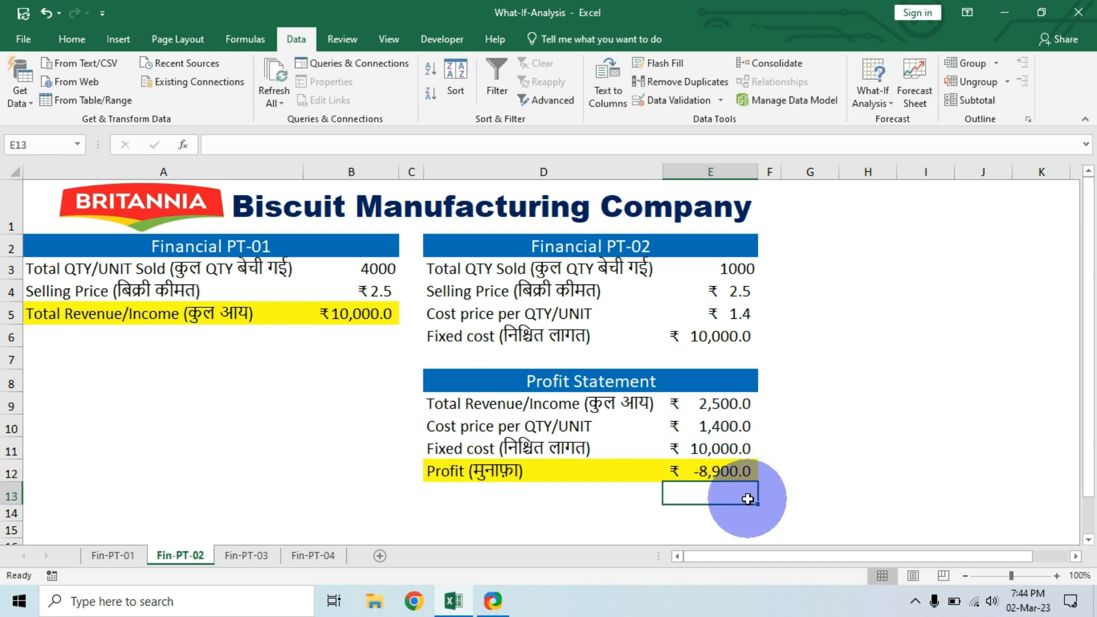
click(714, 473)
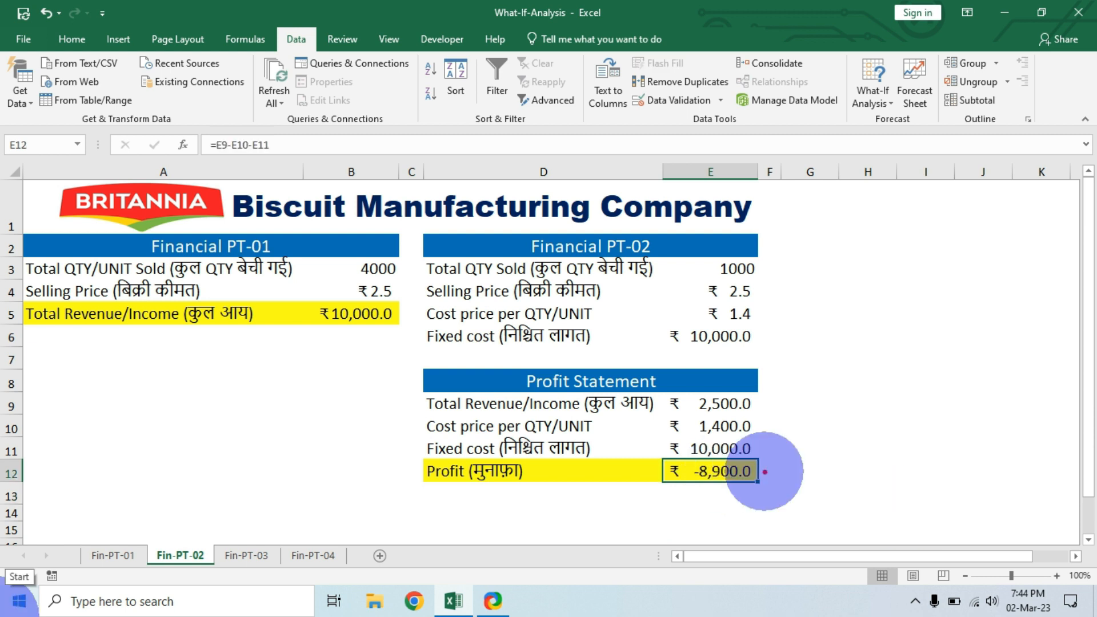
drag(764, 472, 822, 493)
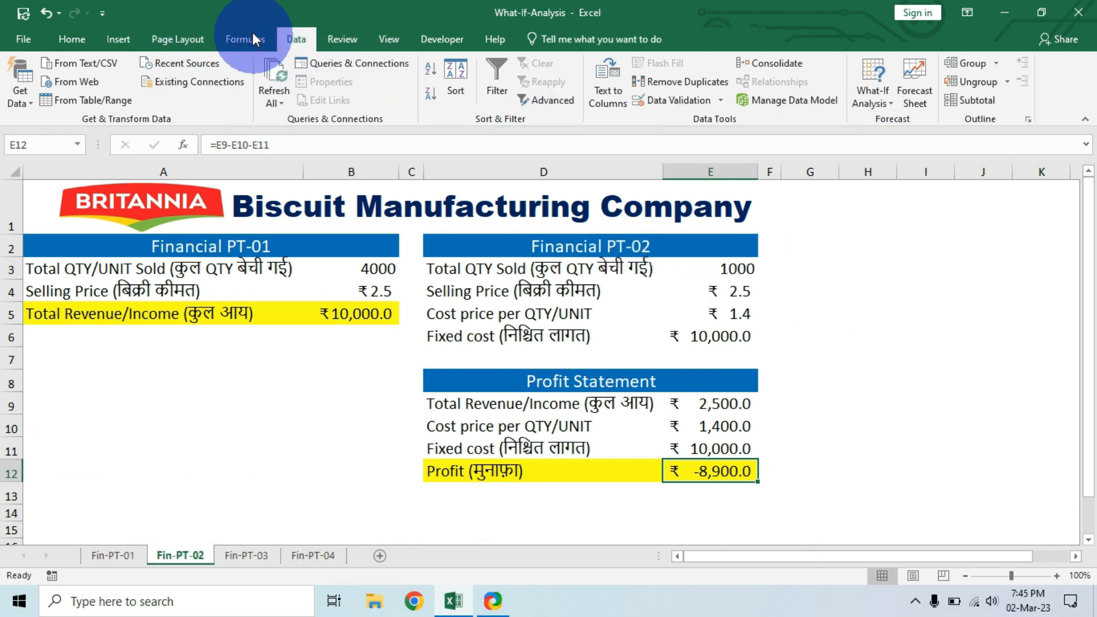
Step: Run Goal Seek to bring profit cell E12 to 10000 by changing quantity cell E3, and accept the solution
click(878, 99)
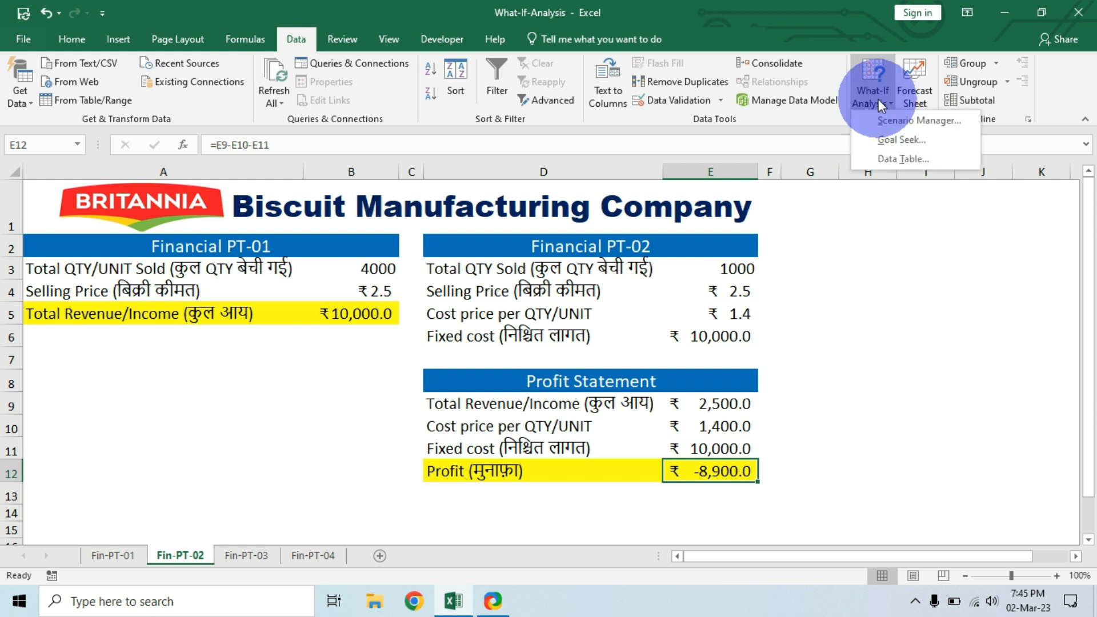
click(900, 140)
drag(498, 246, 850, 234)
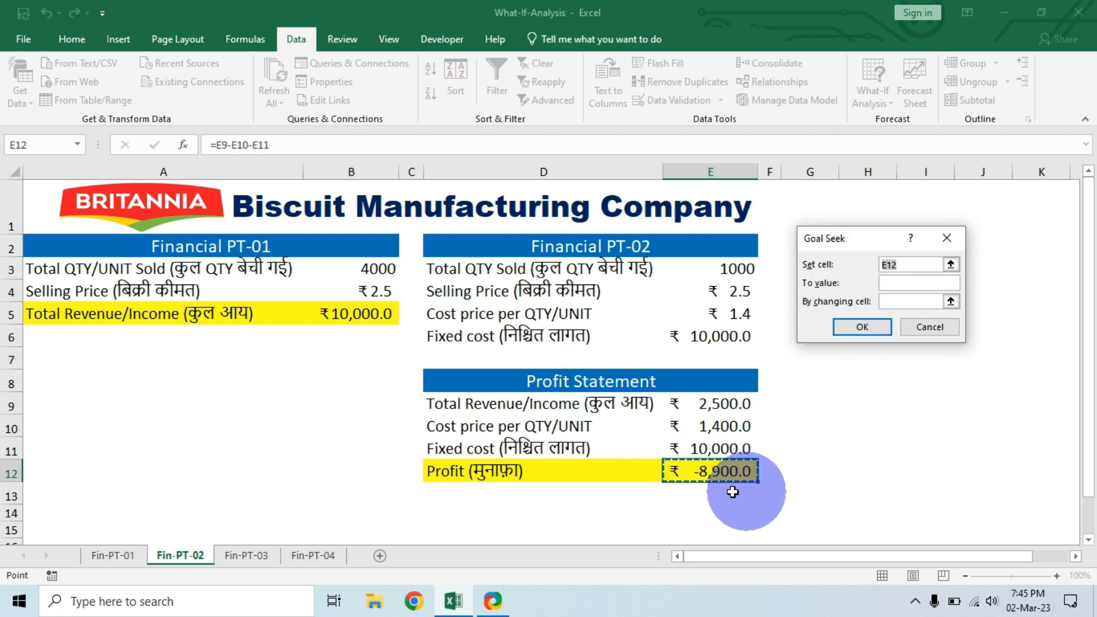
click(716, 470)
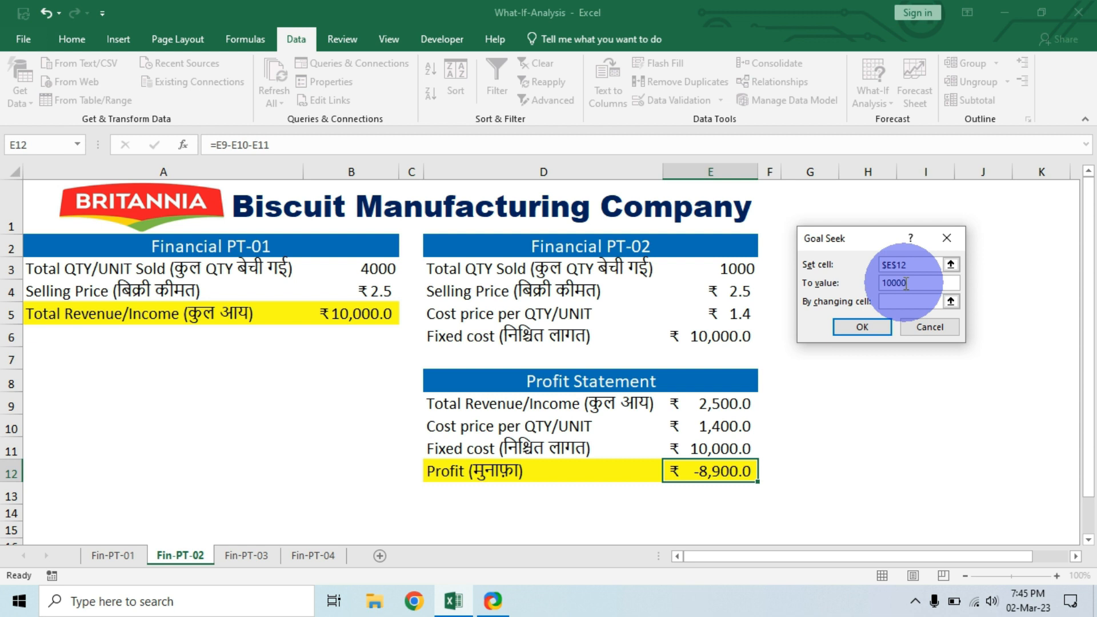
click(906, 284)
text(10000)
click(895, 302)
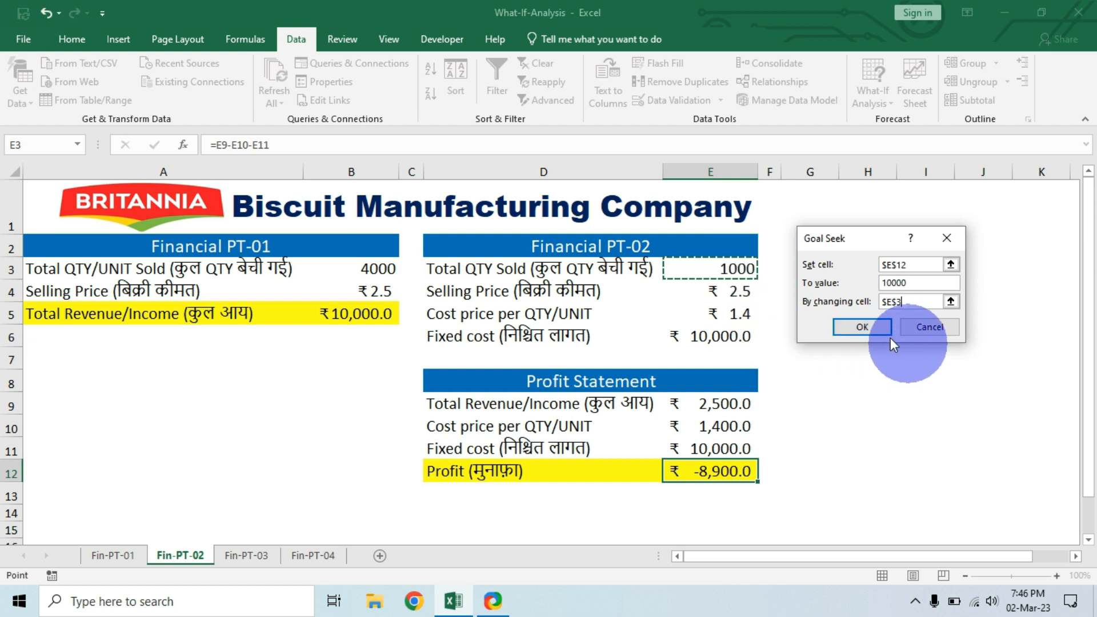
click(872, 326)
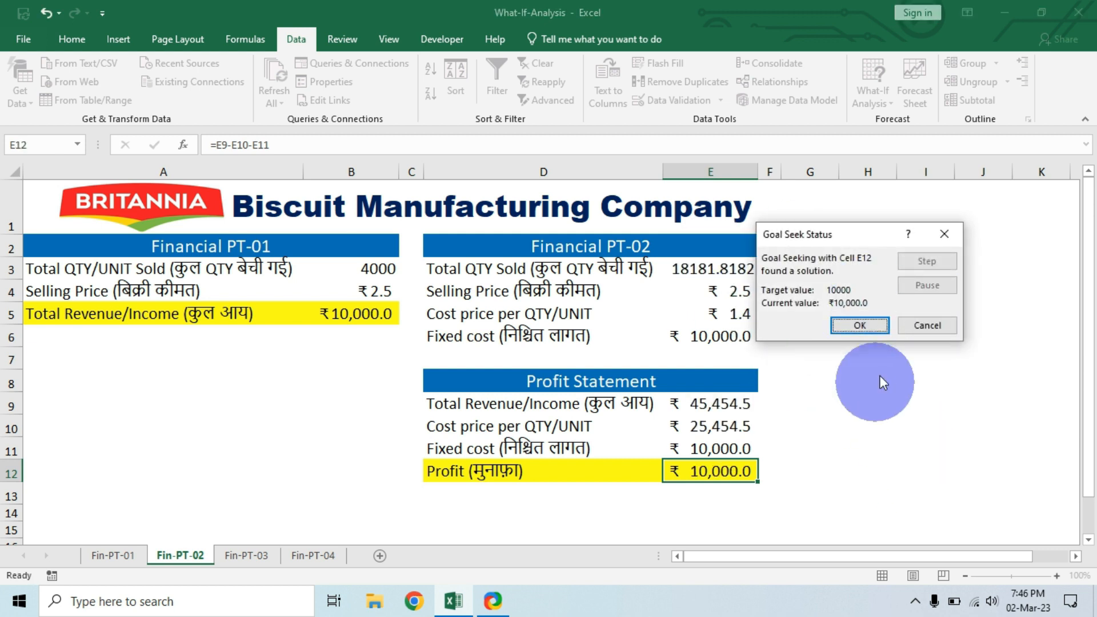
click(872, 327)
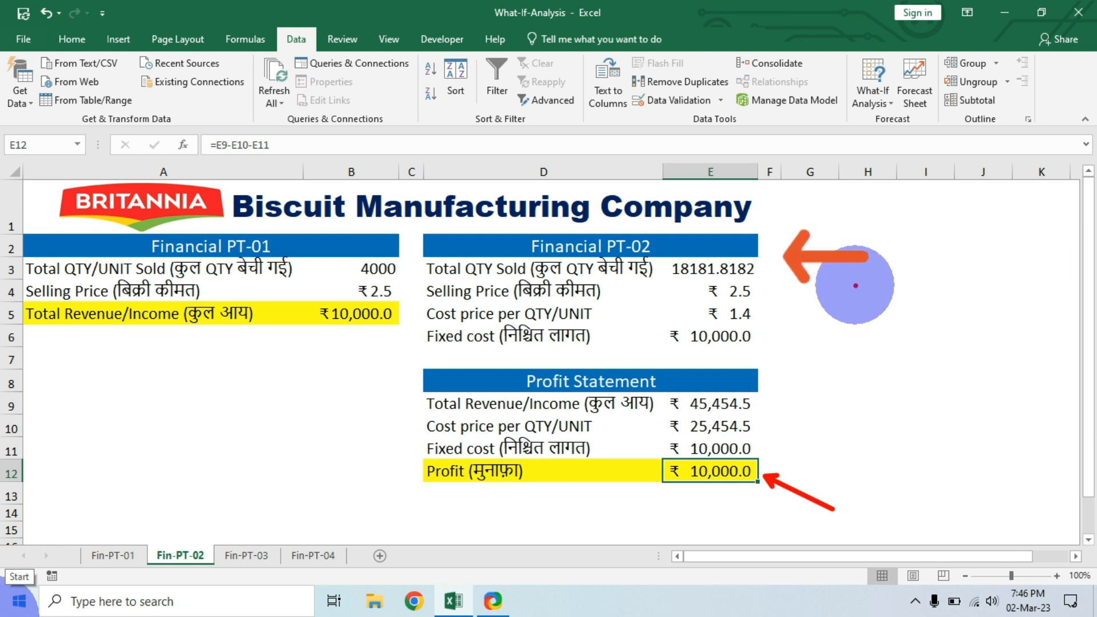
Step: Round the quantity in cell E3 up to a whole number with =ROUNDUP(18181.8181818182,0) and check the quantity and profit cells
click(727, 269)
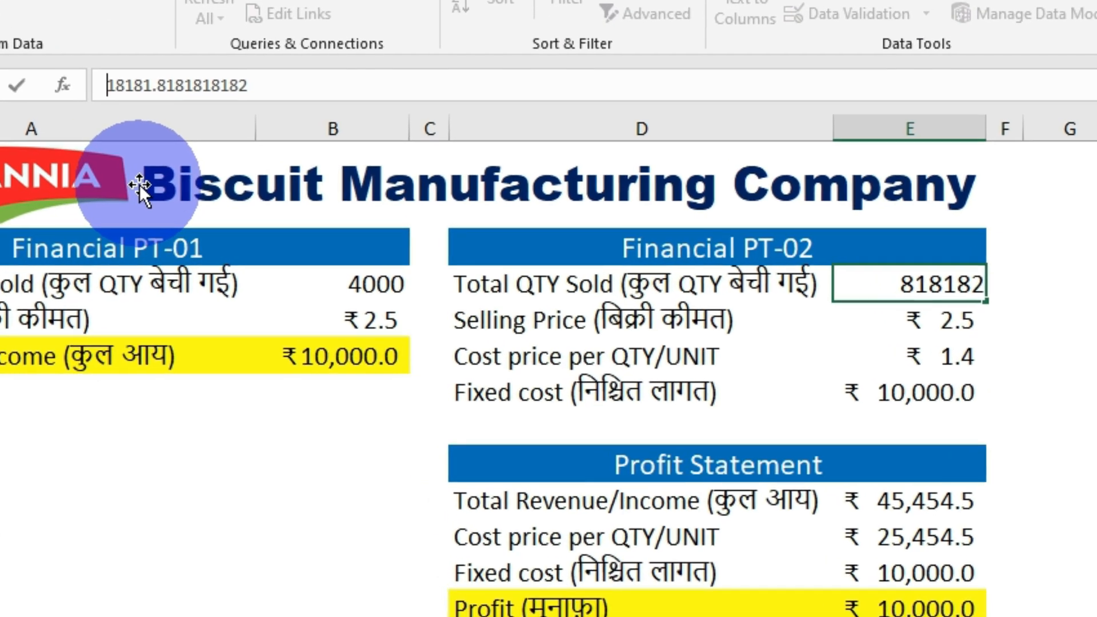
text(round)
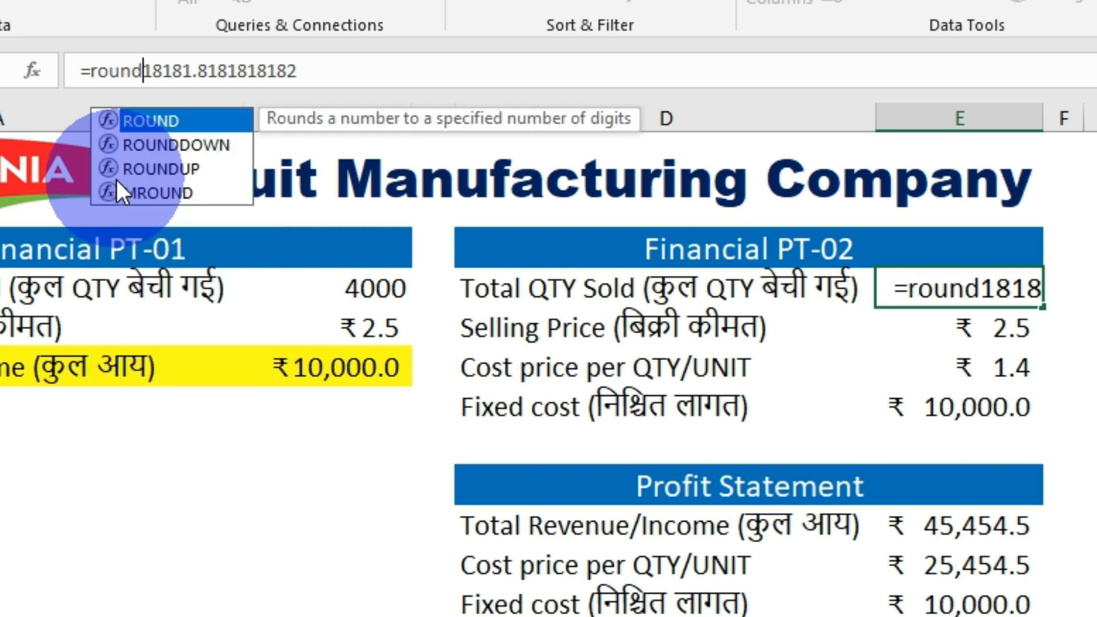
click(117, 179)
double_click(116, 178)
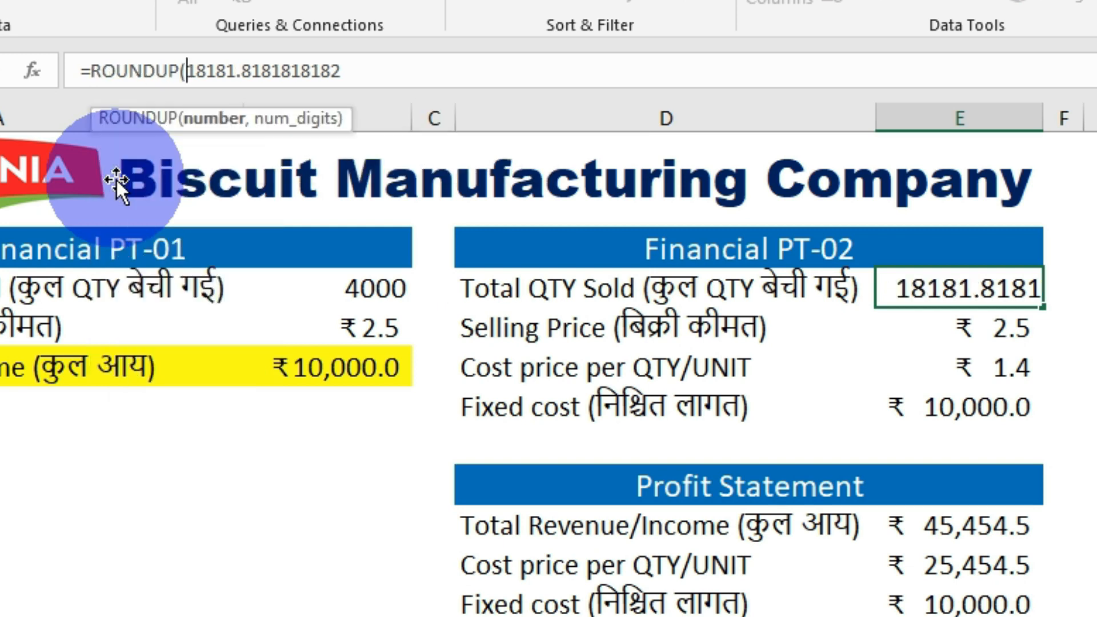
click(367, 69)
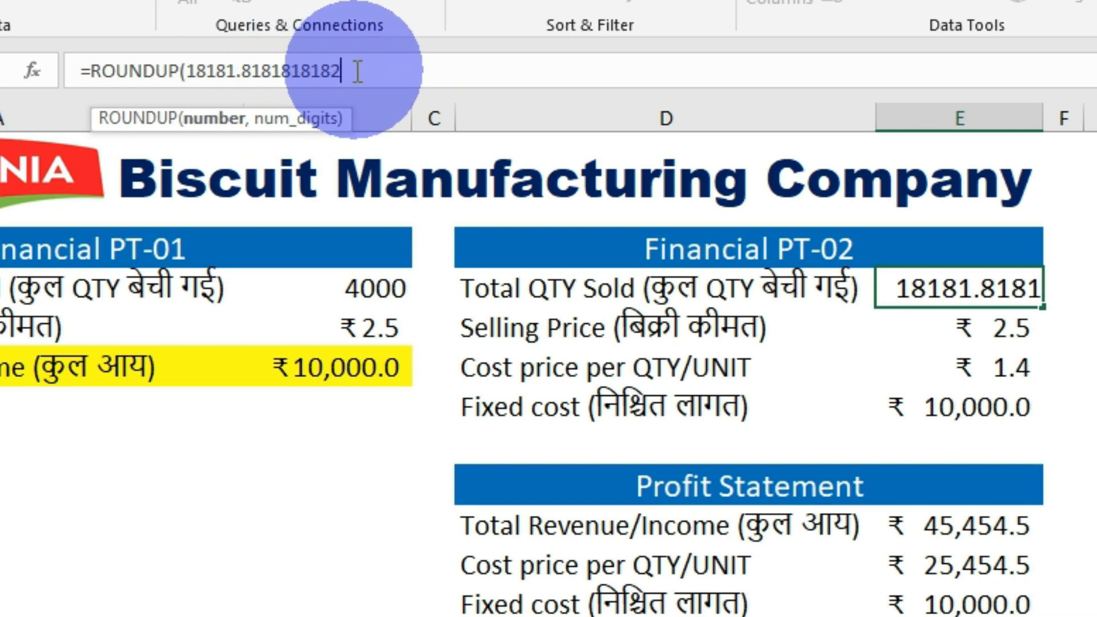
text(,)
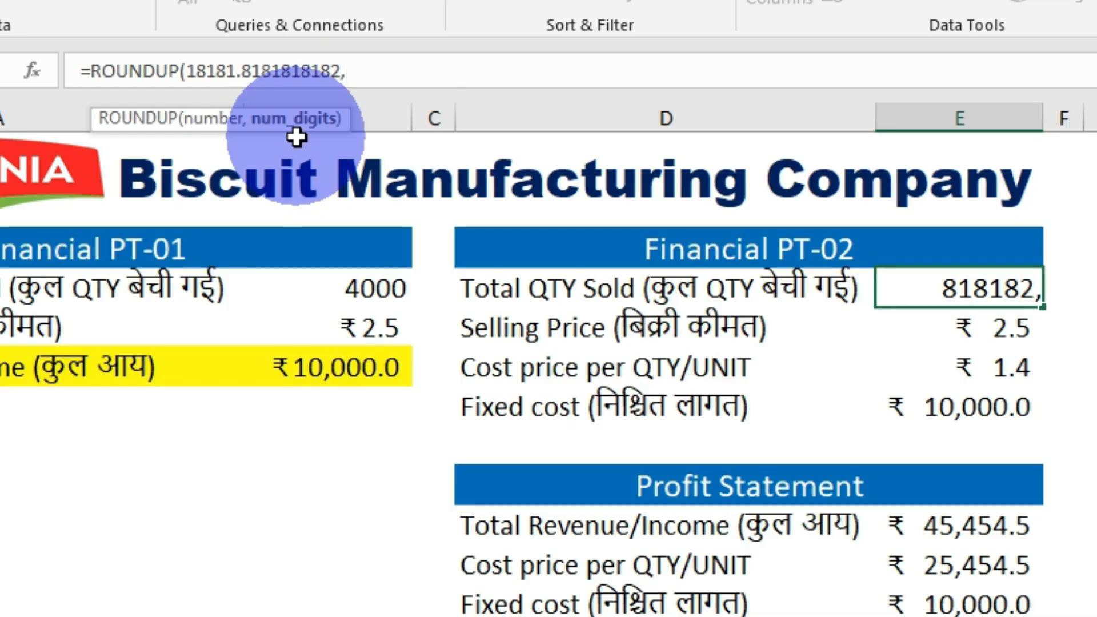
text(0)
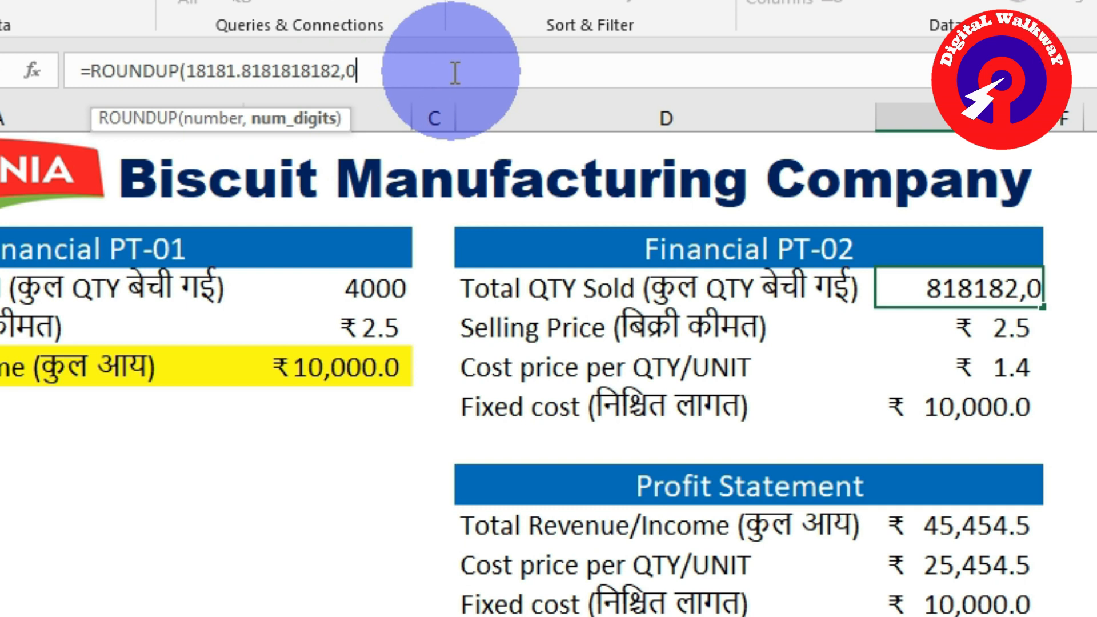
text())
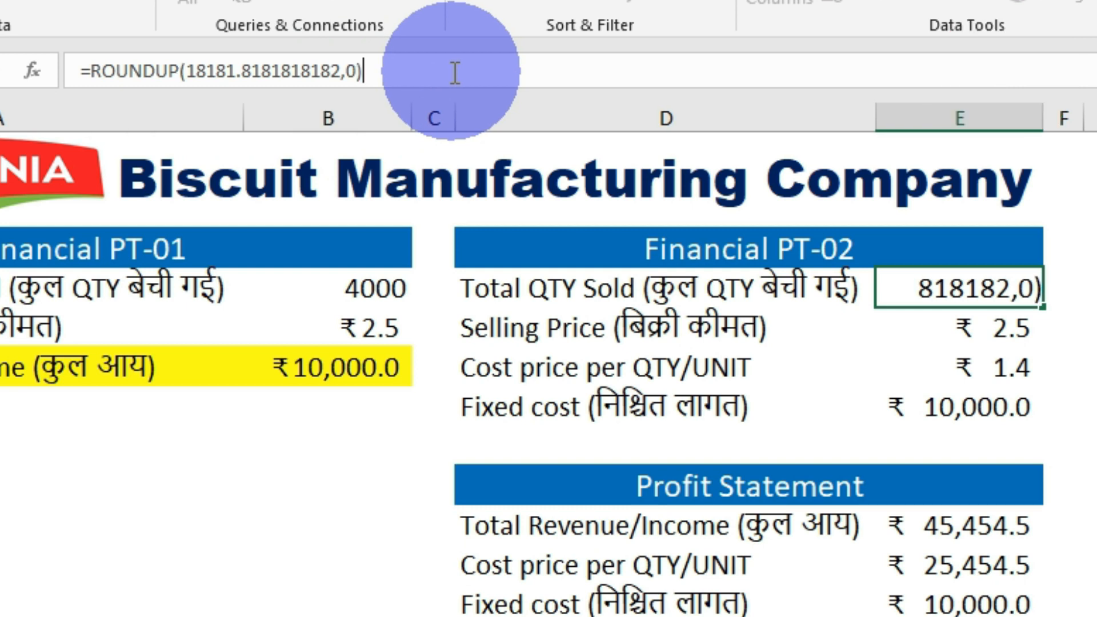
key(Return)
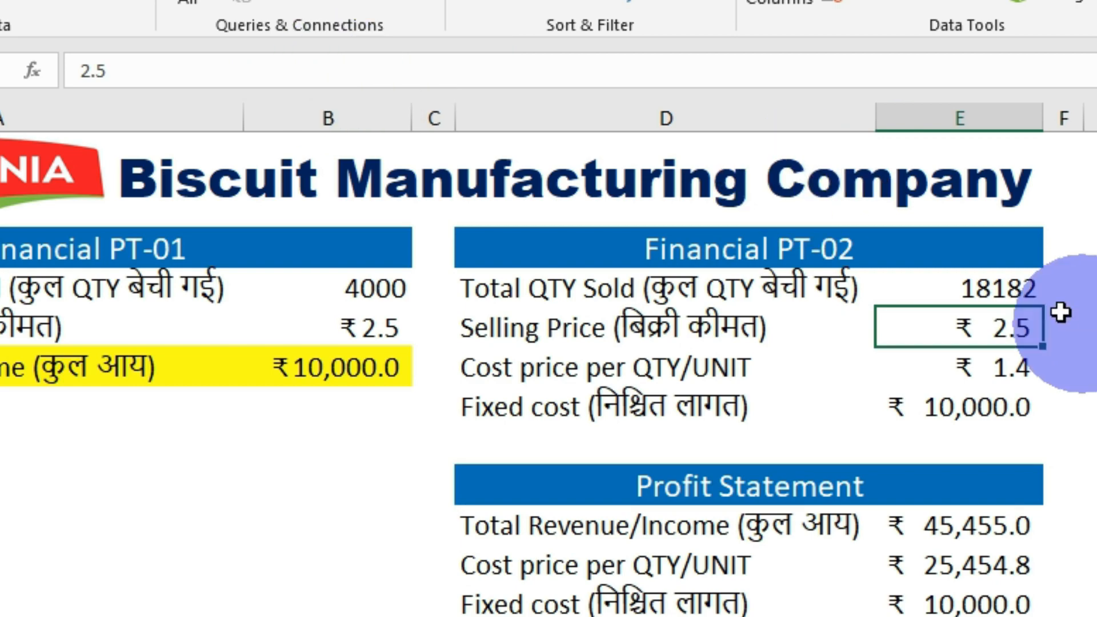
click(997, 290)
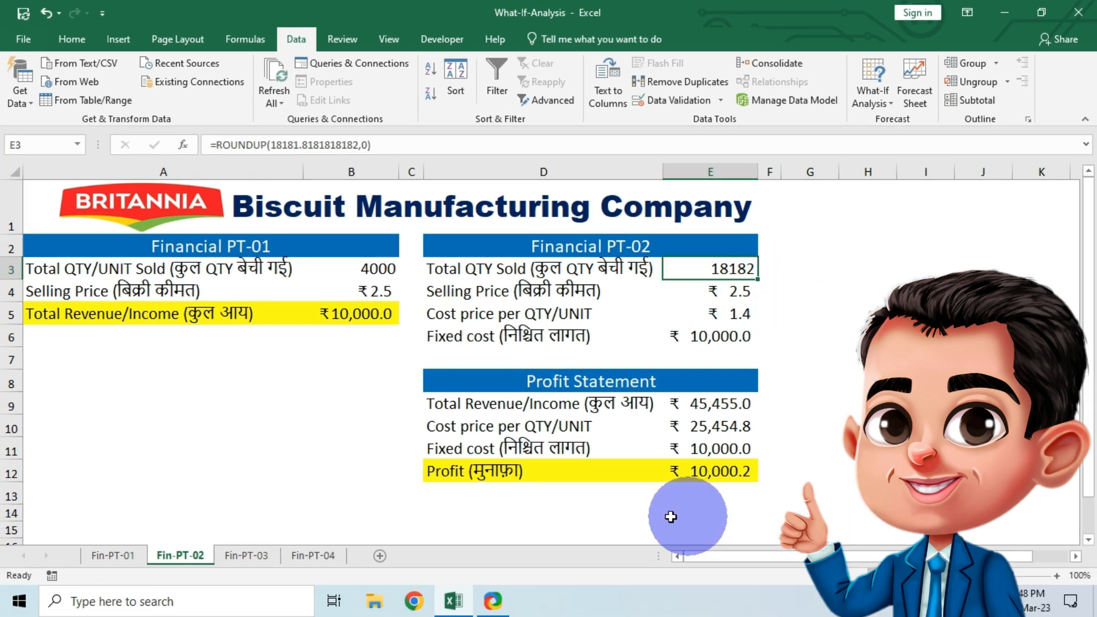
click(712, 472)
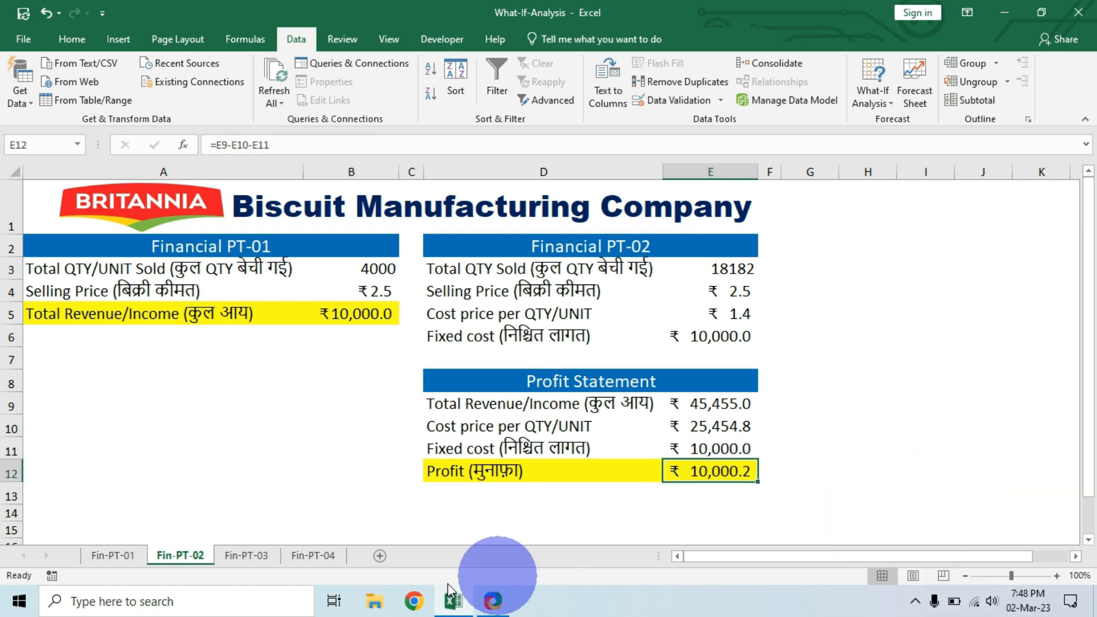
Step: Switch to the Fin-PT-03 sheet, mark the Financial PT-03 selling price, reduced price and profit with arrows, and box the selling price
click(252, 555)
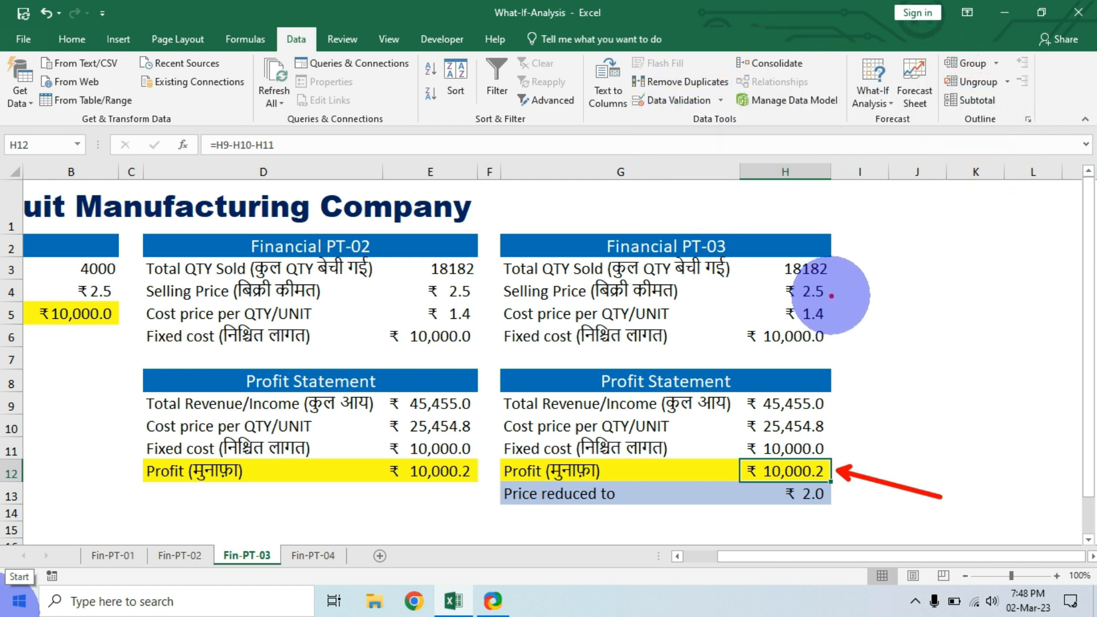
mouse_move(835, 292)
mouse_down()
mouse_move(906, 323)
mouse_move(912, 341)
mouse_up()
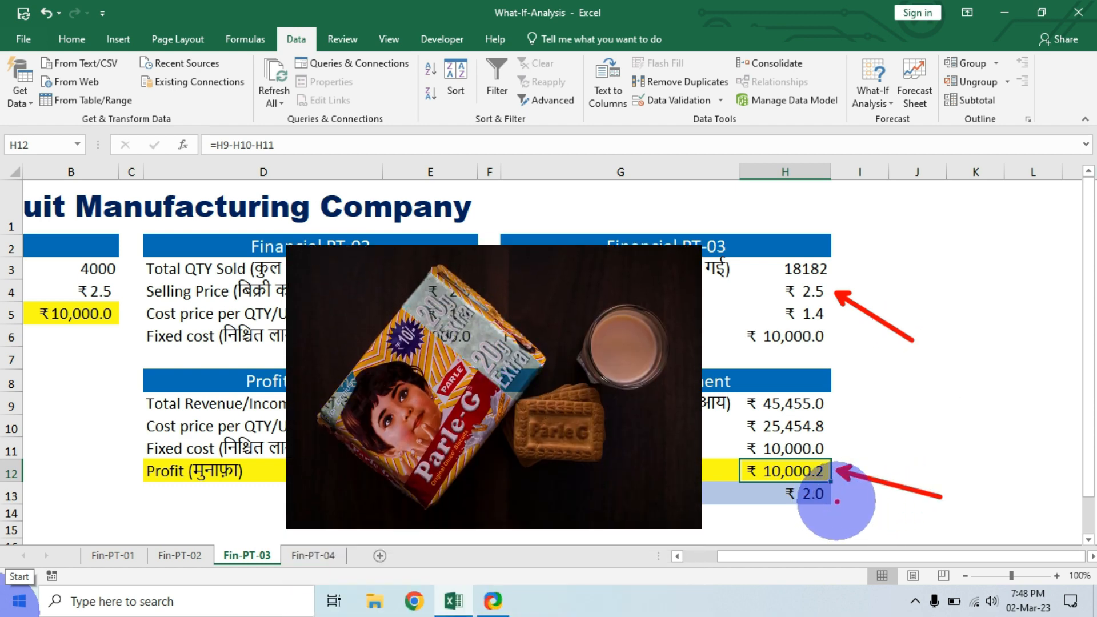
drag(837, 501, 928, 530)
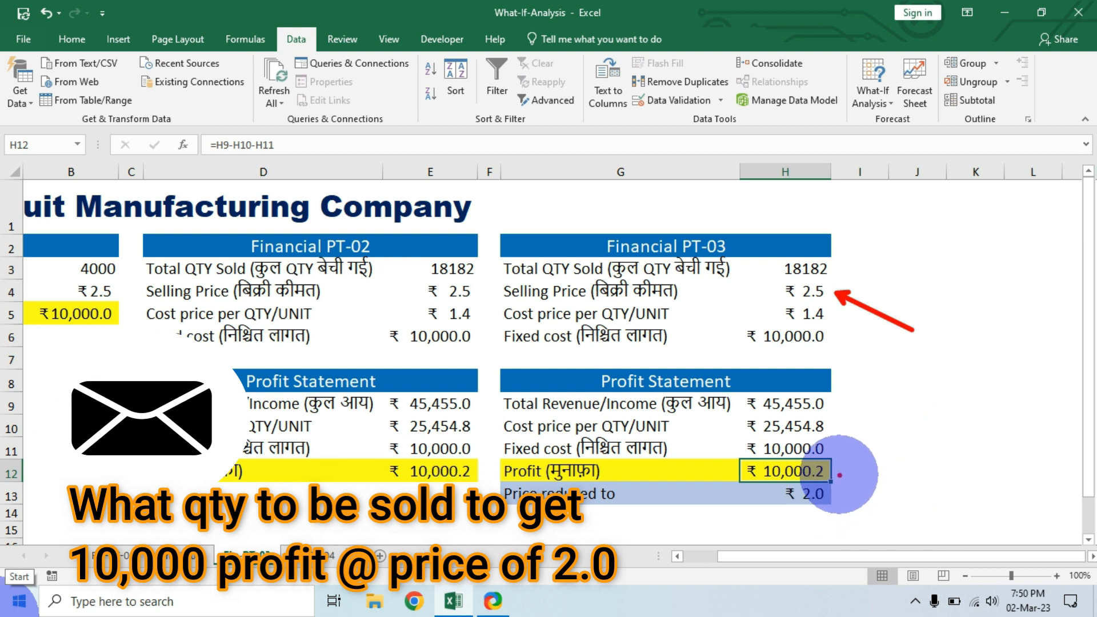
drag(838, 475, 934, 493)
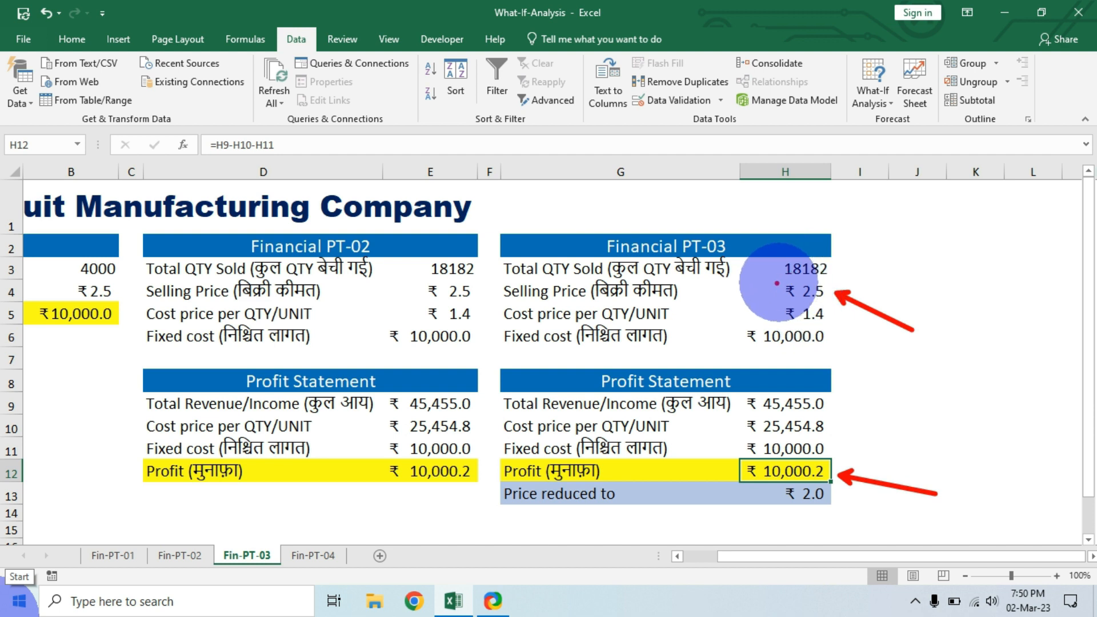
drag(769, 277, 834, 303)
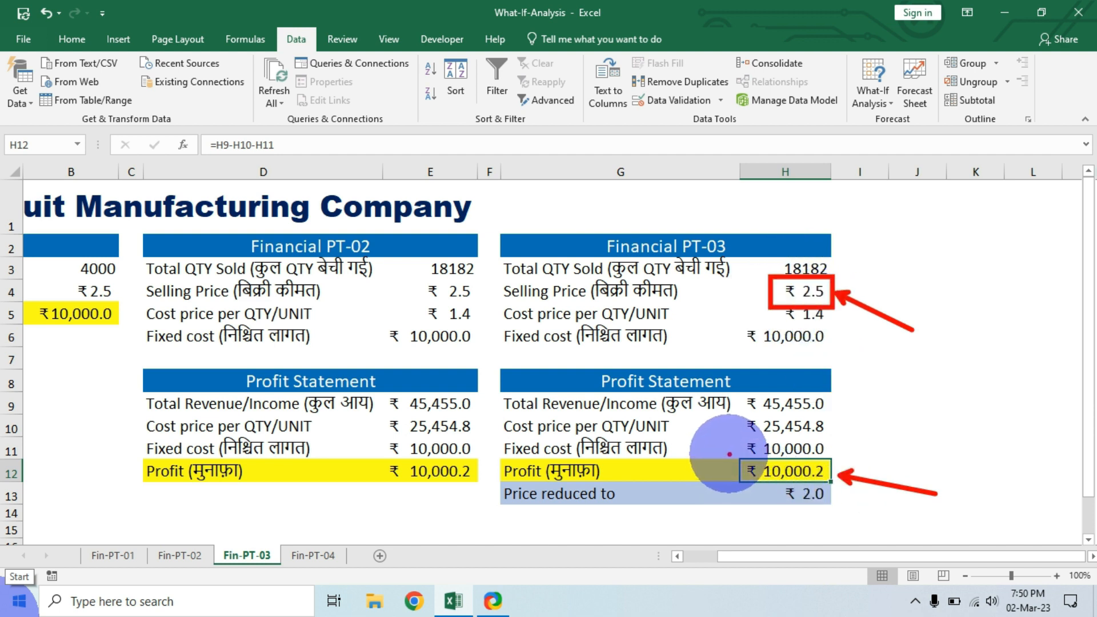
Step: Box the Financial PT-03 profit cell and enable the Solver Add-in through the Excel add-ins options
mouse_move(724, 454)
mouse_down()
mouse_move(726, 485)
mouse_move(838, 486)
mouse_up()
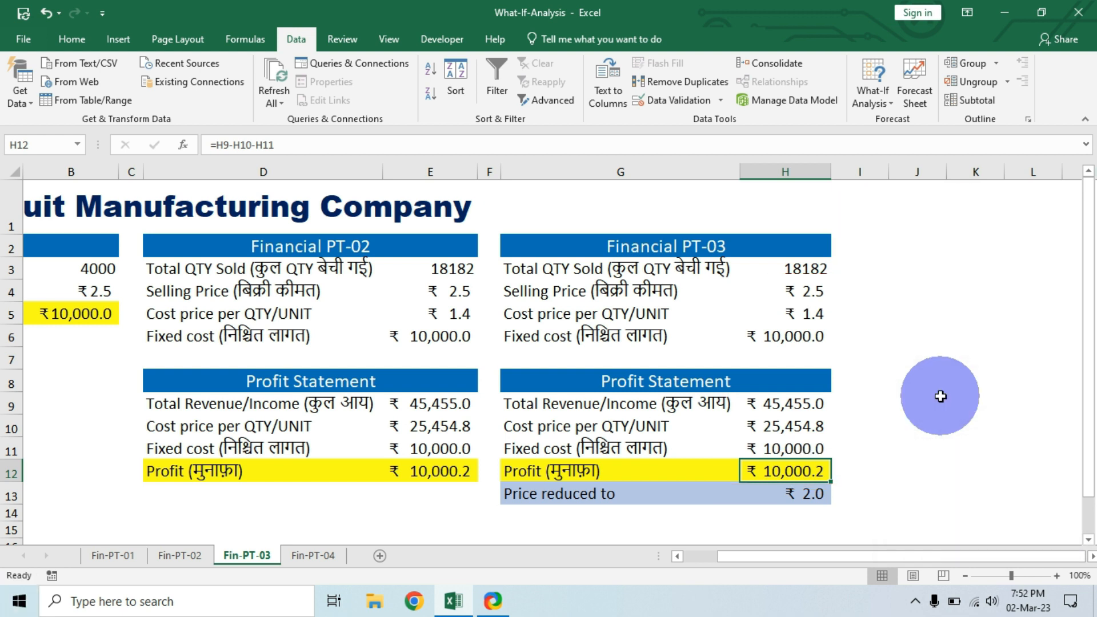
click(21, 40)
click(38, 490)
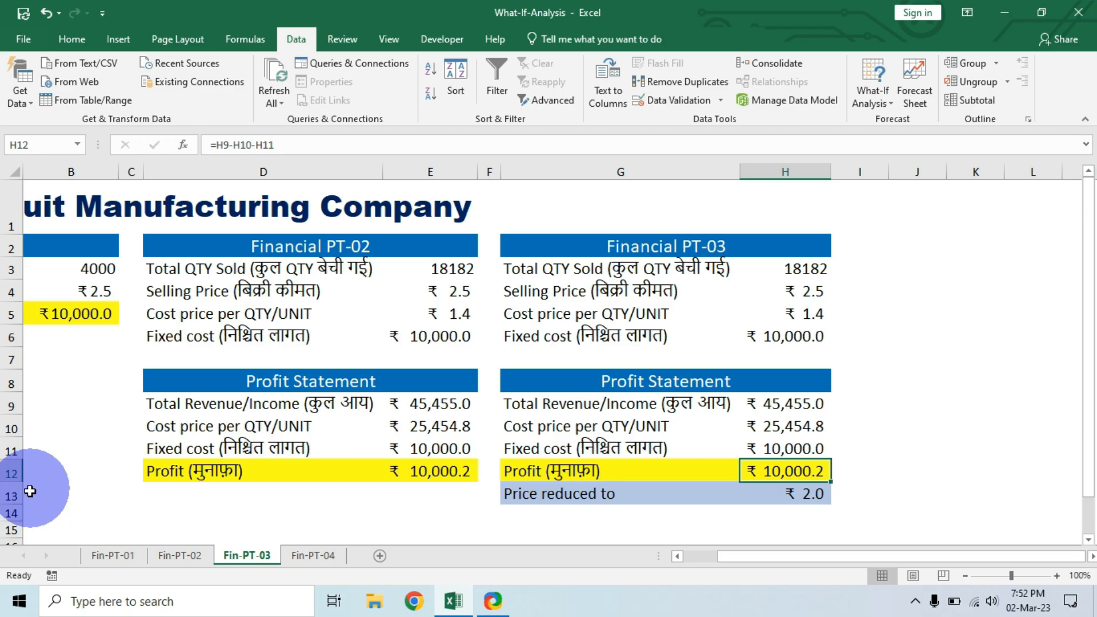
click(272, 281)
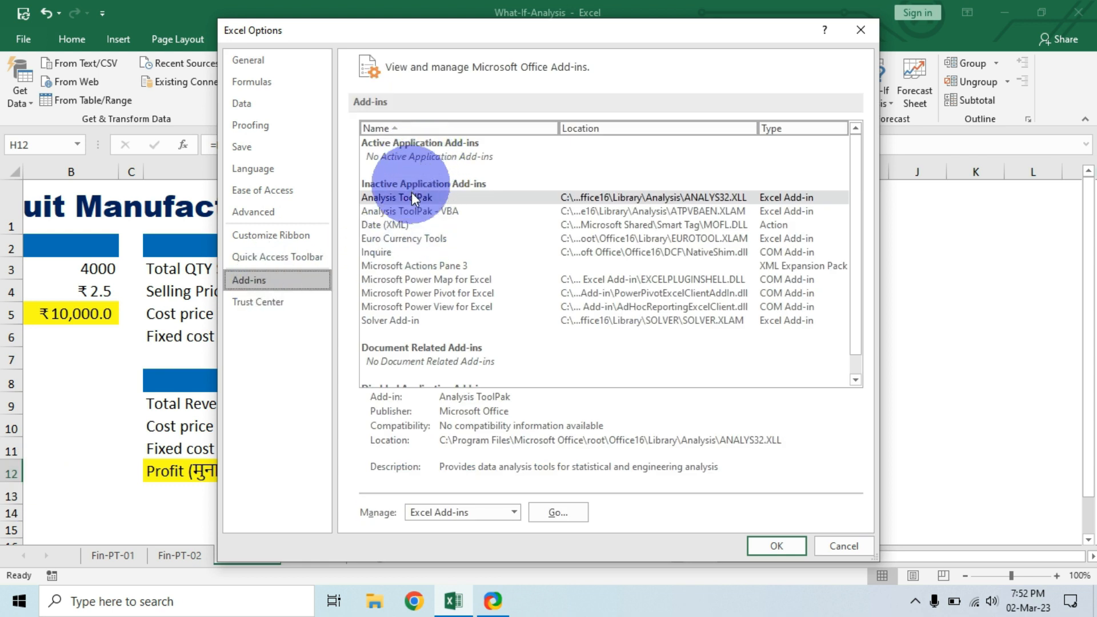
click(392, 321)
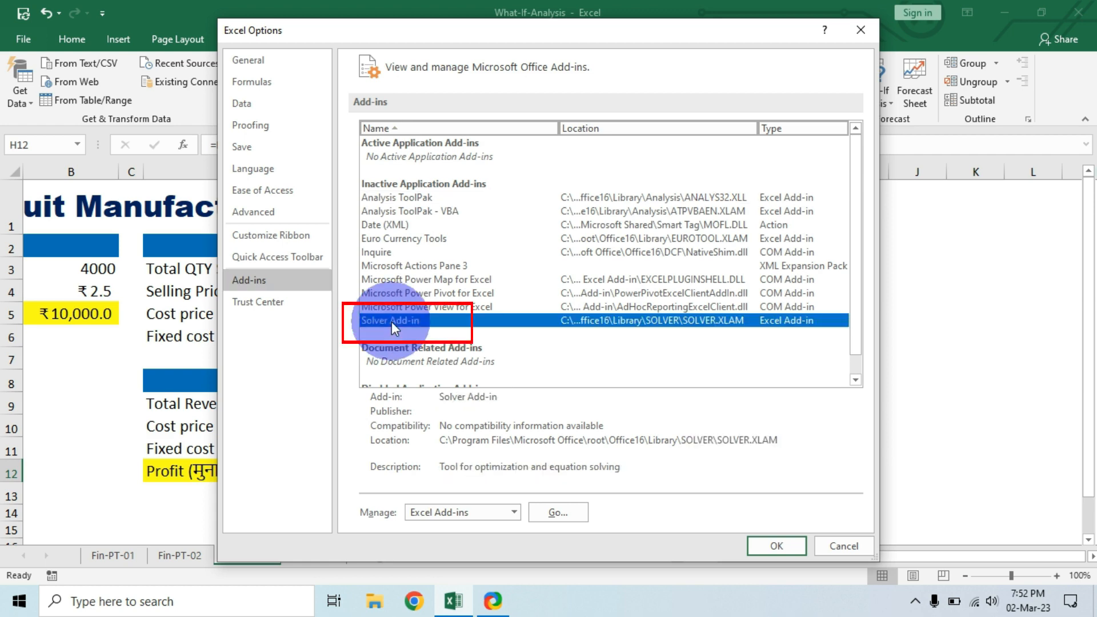
click(557, 512)
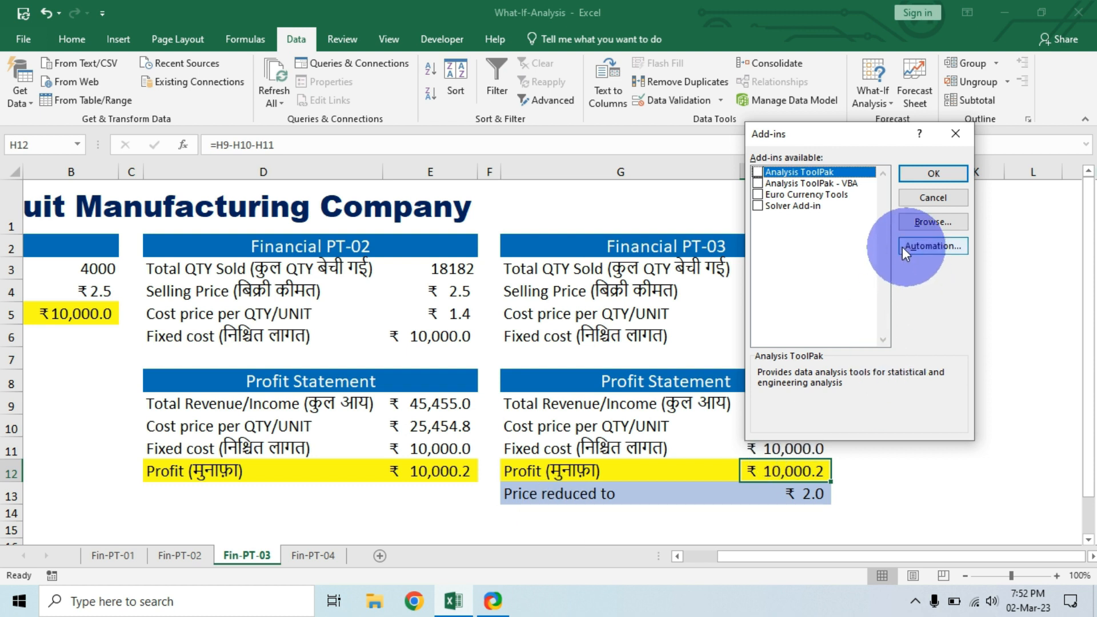
click(758, 206)
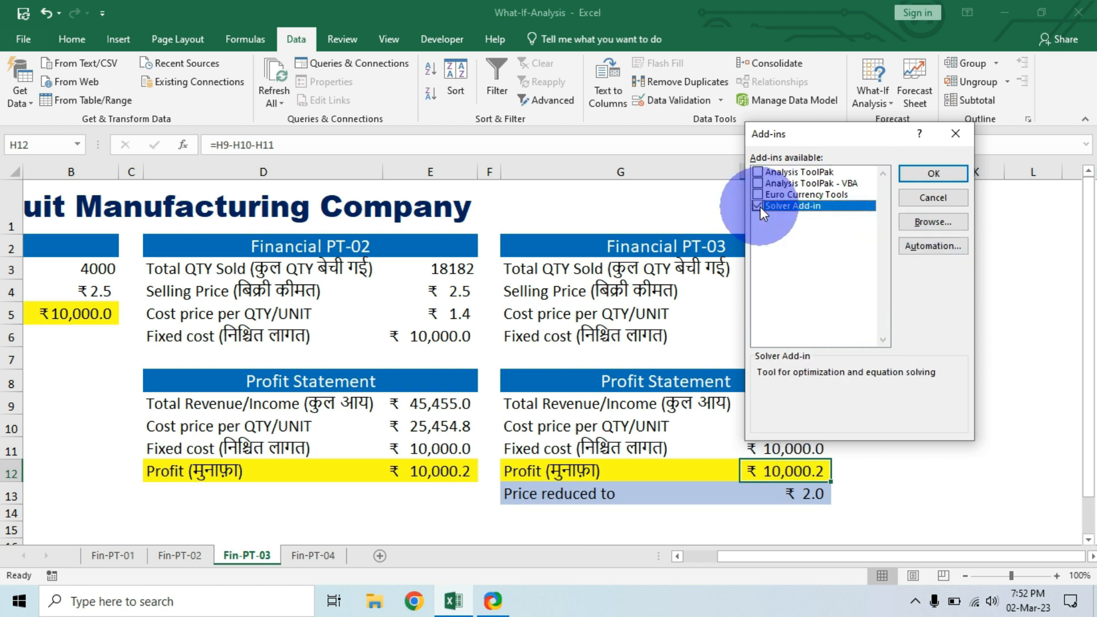
click(935, 173)
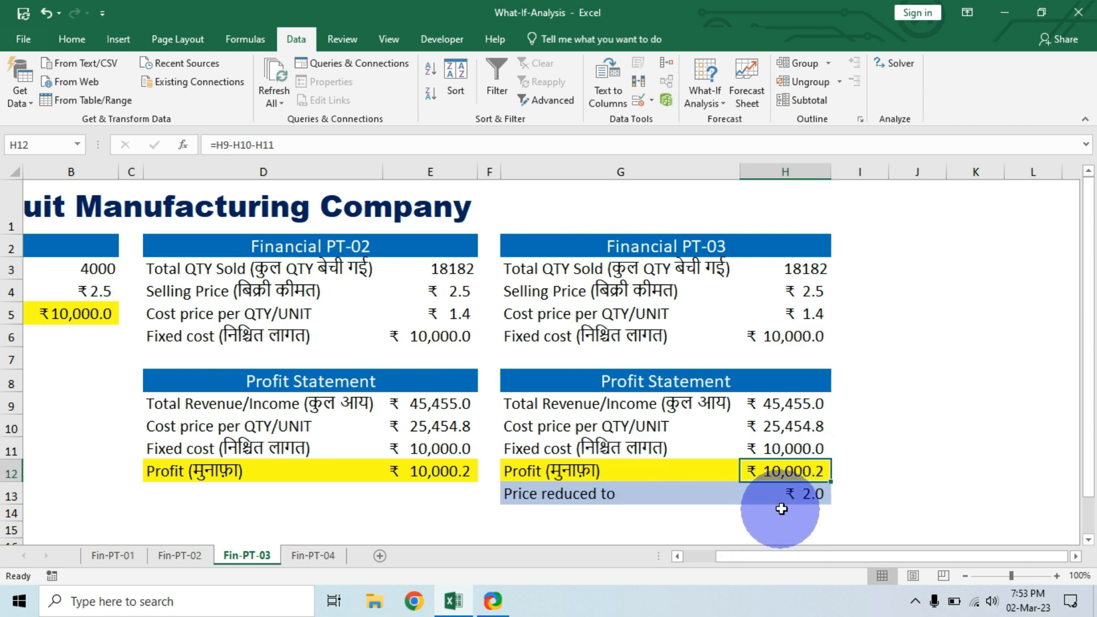
Step: Open Solver and set the objective to profit cell H12 with a target value of 10000
click(902, 64)
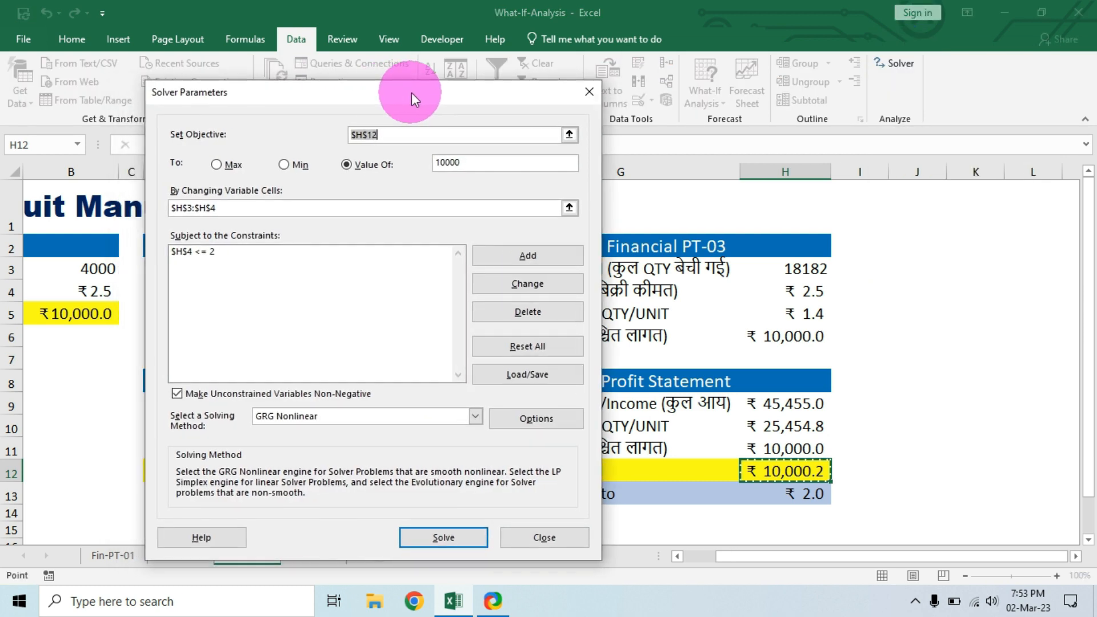
drag(411, 93, 418, 100)
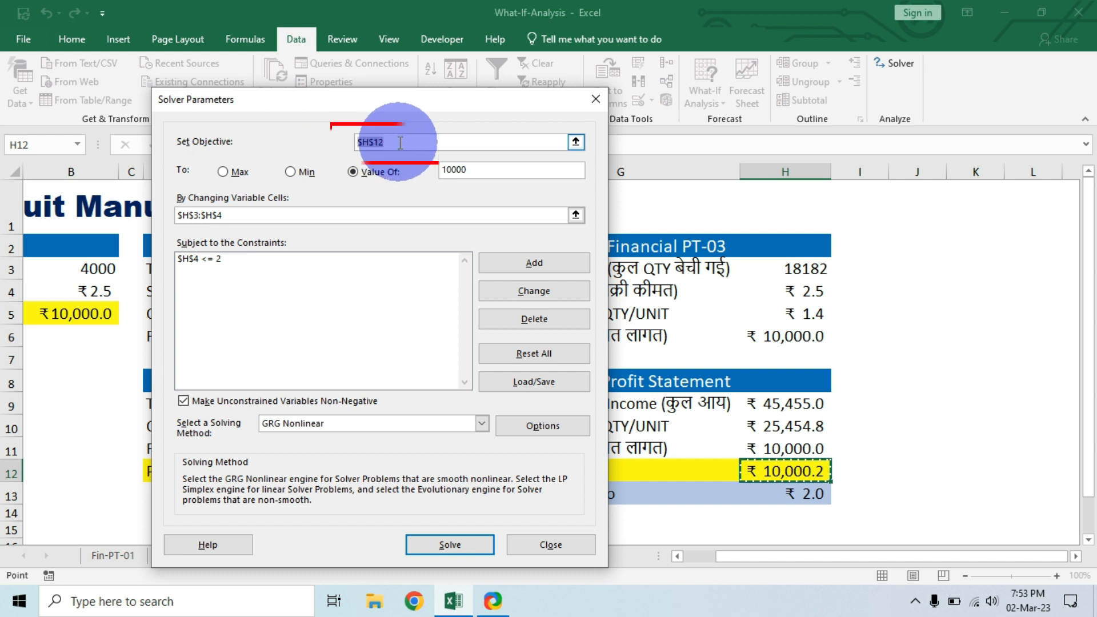
click(778, 470)
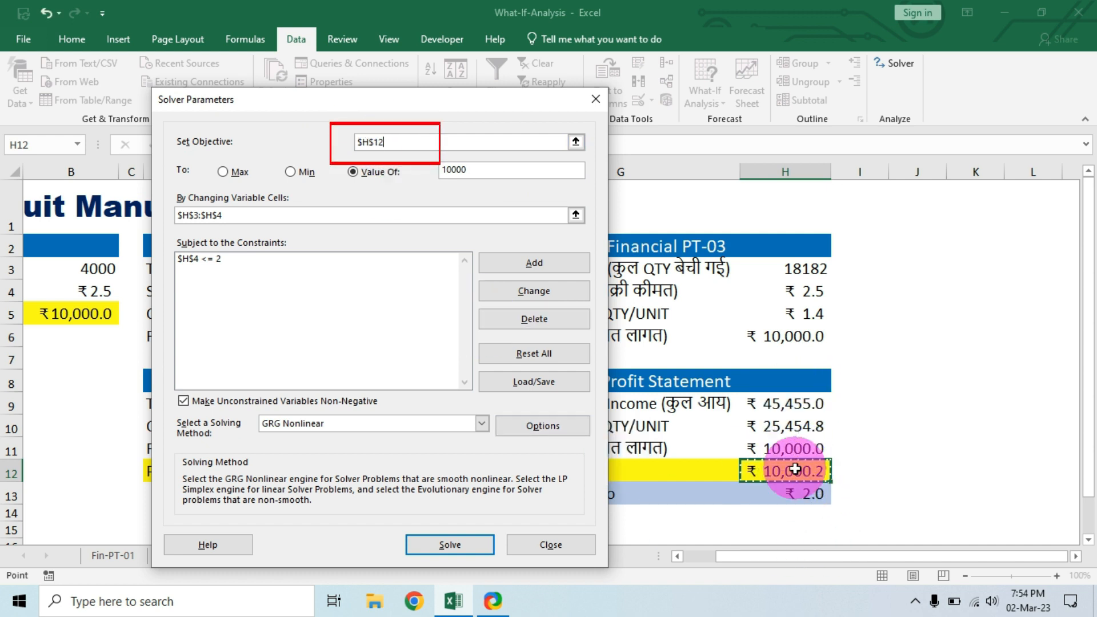
double_click(484, 170)
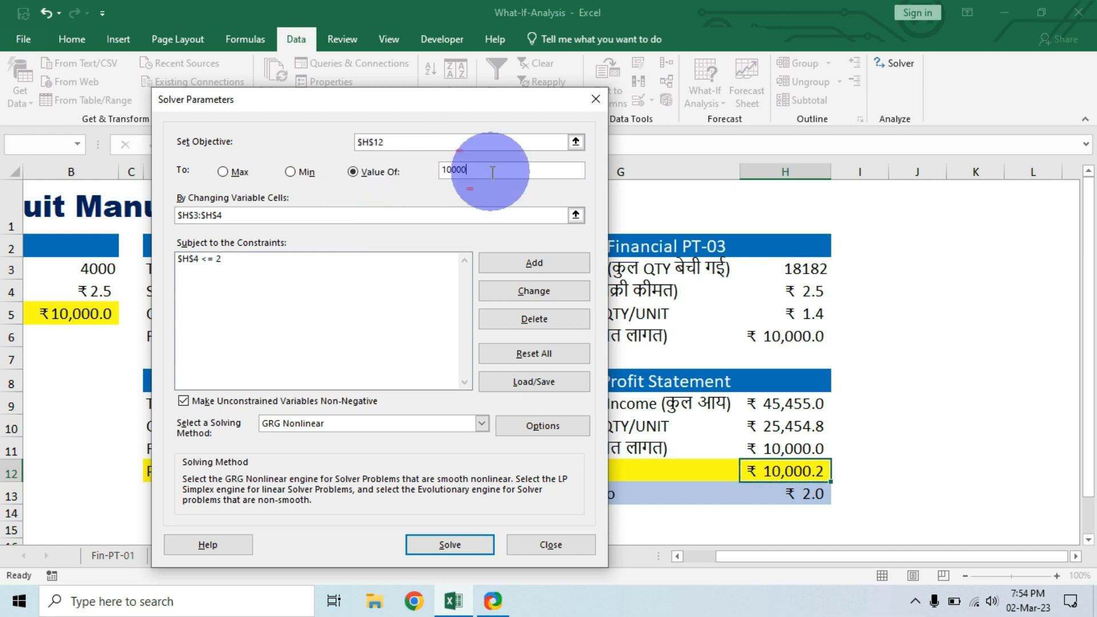
Step: Clear the variable cells in Solver and set them to the quantity and selling price range H3:H4
key(BackSpace)
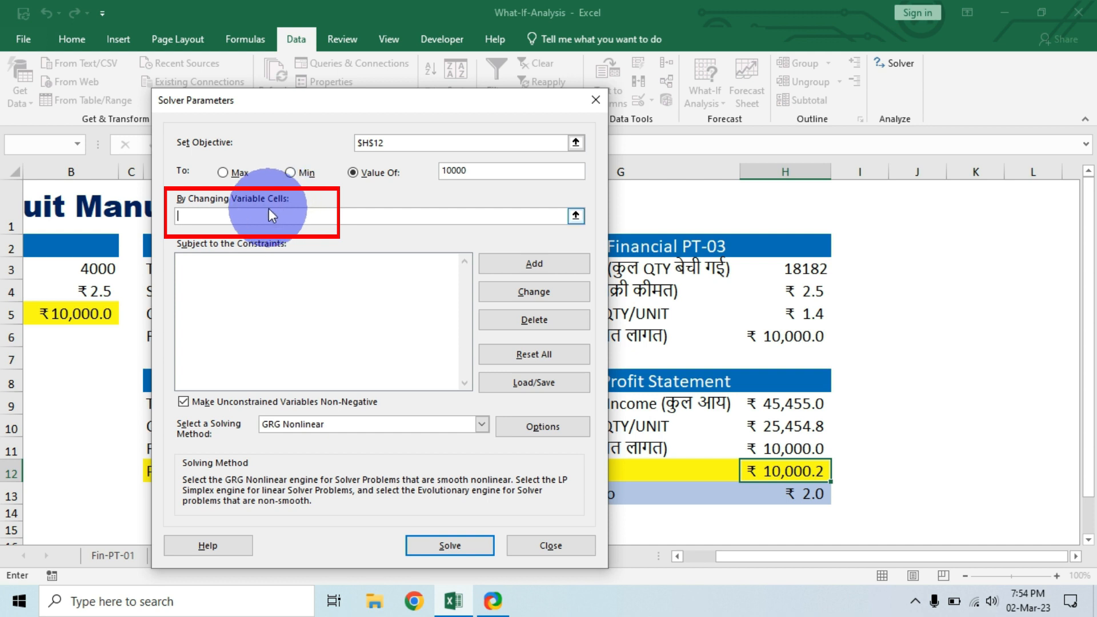
click(575, 216)
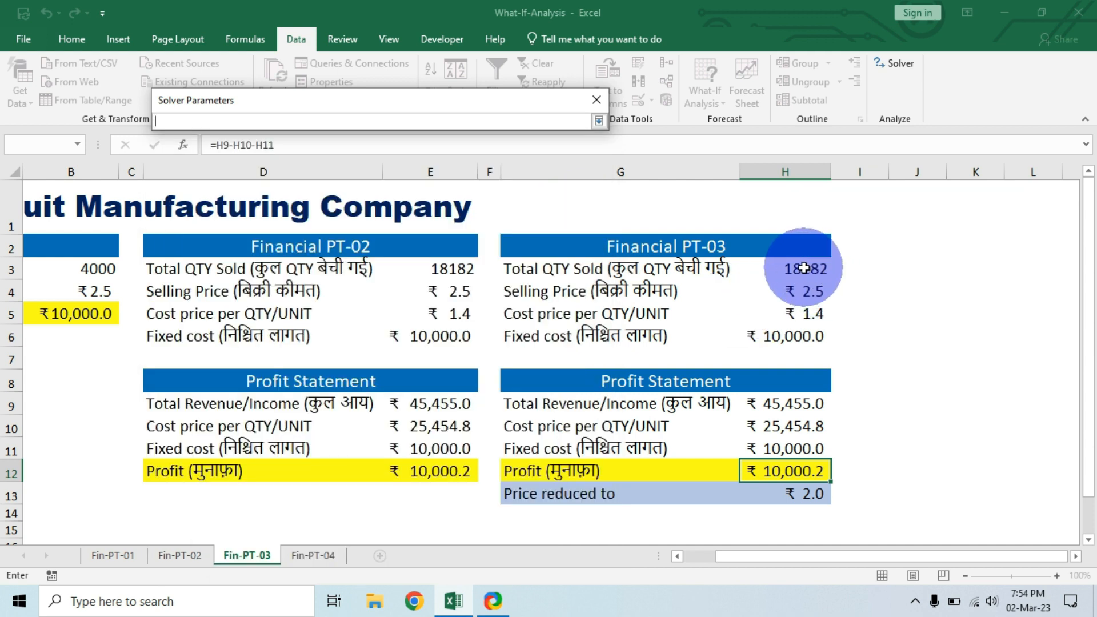
drag(804, 267, 808, 297)
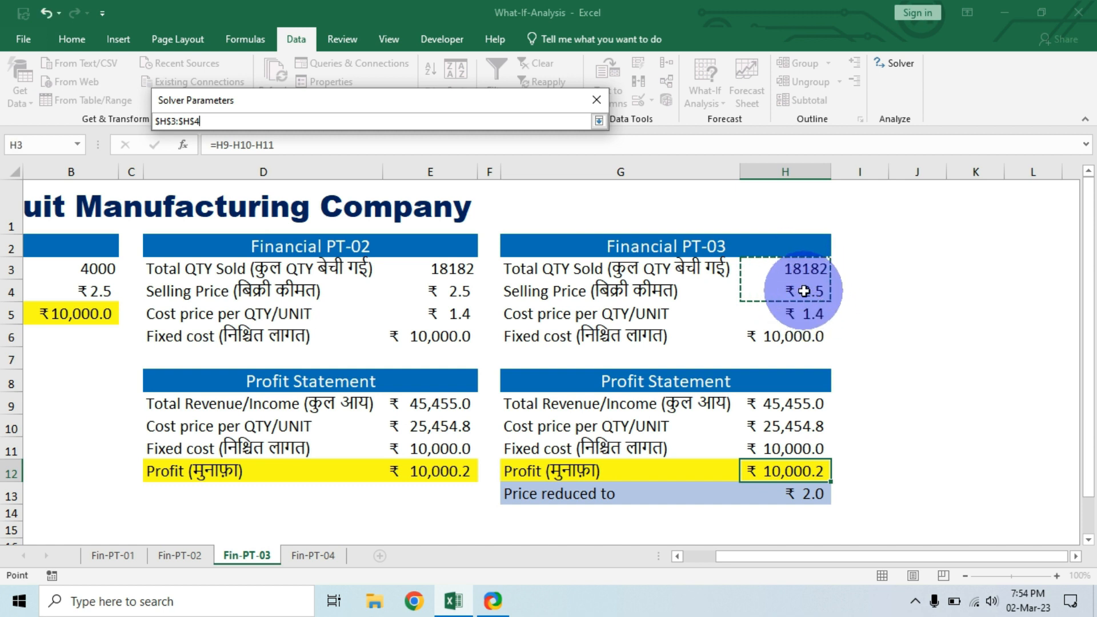
click(598, 121)
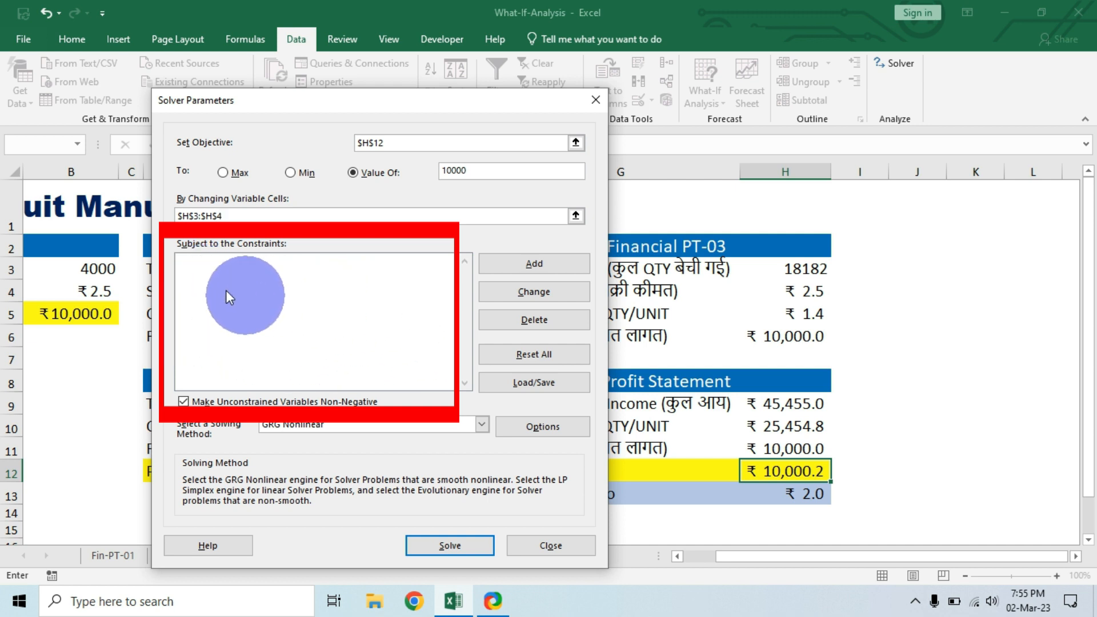
Step: Add the Solver constraint that selling price cell H4 is <= 2.0, then solve and accept the solution
click(539, 266)
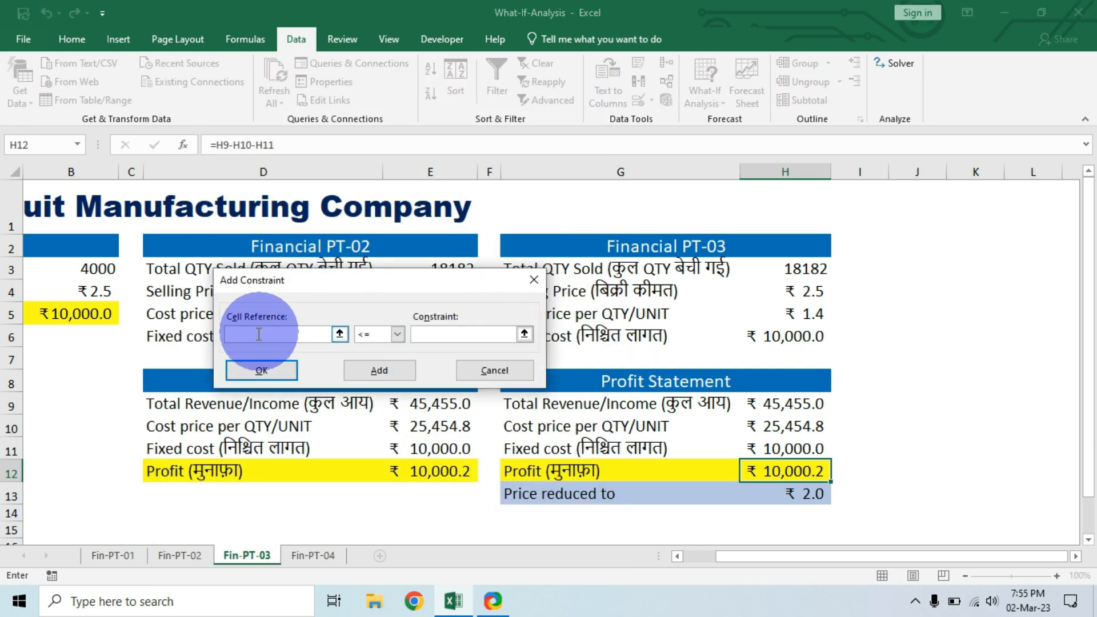
click(814, 294)
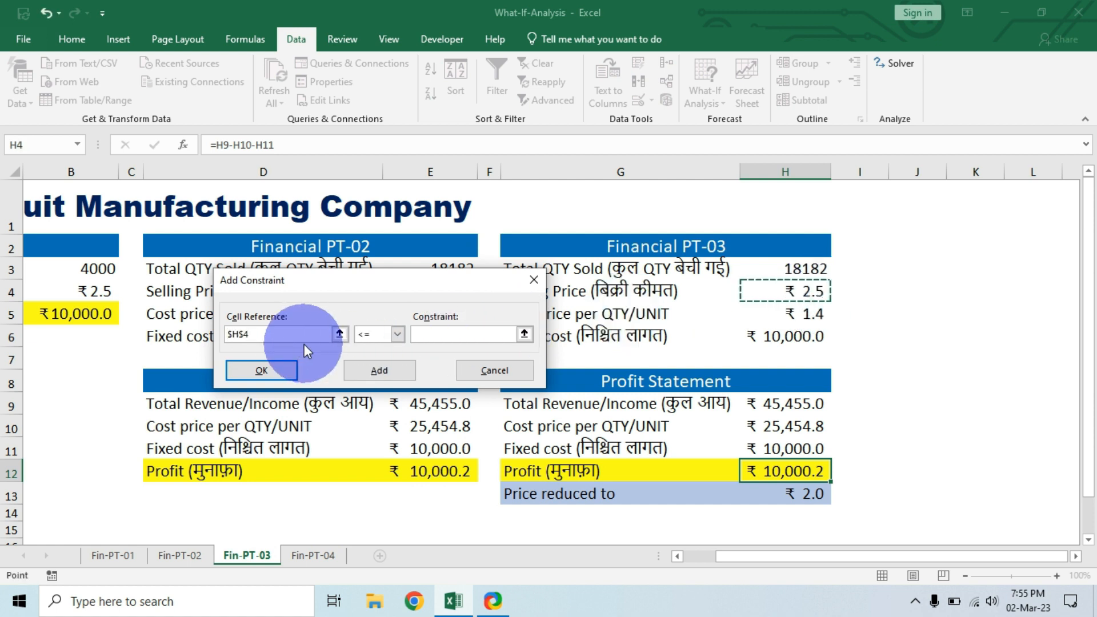
click(468, 333)
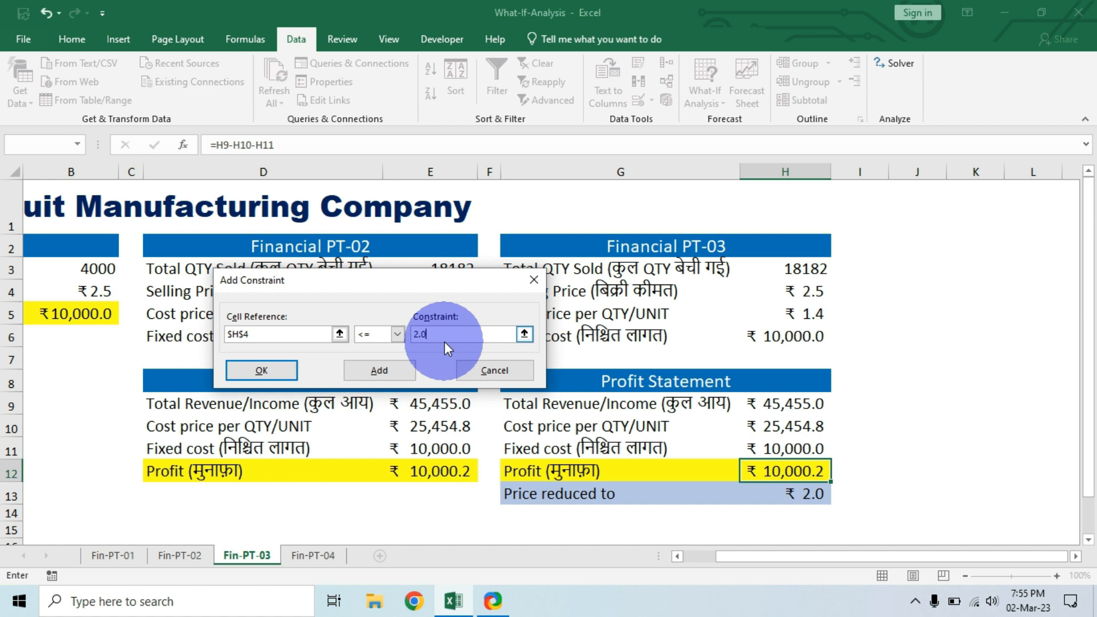
click(395, 375)
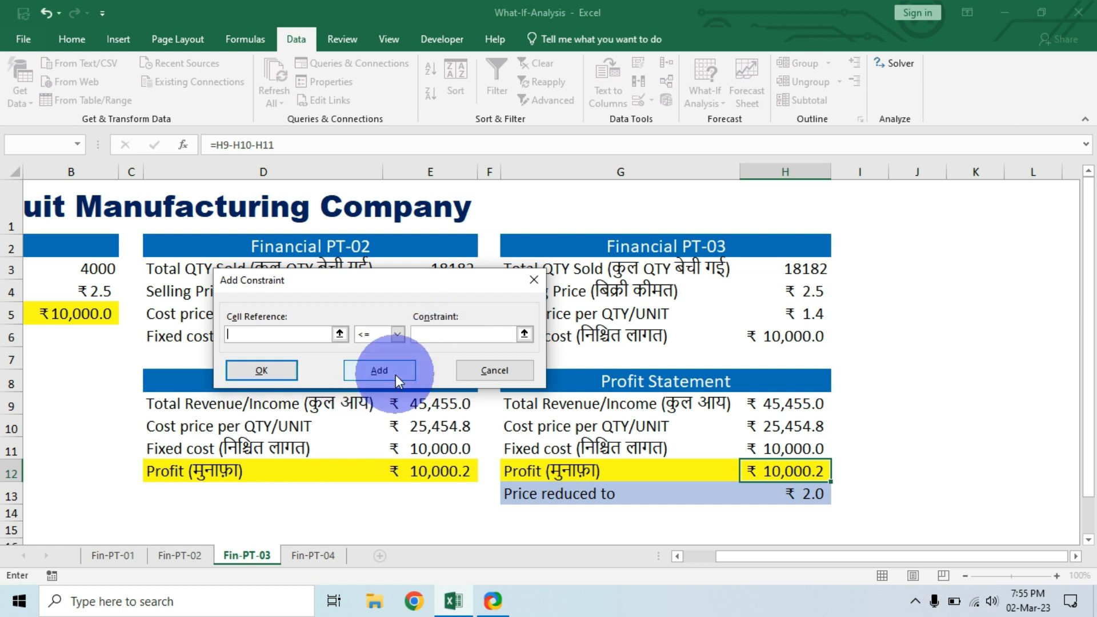
click(533, 279)
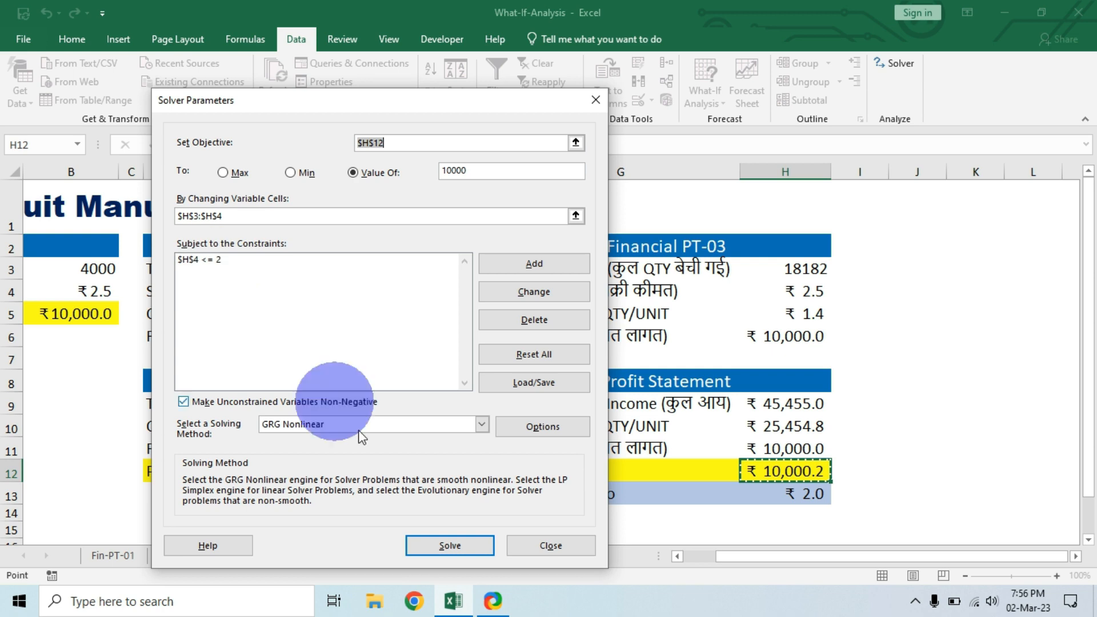
click(472, 547)
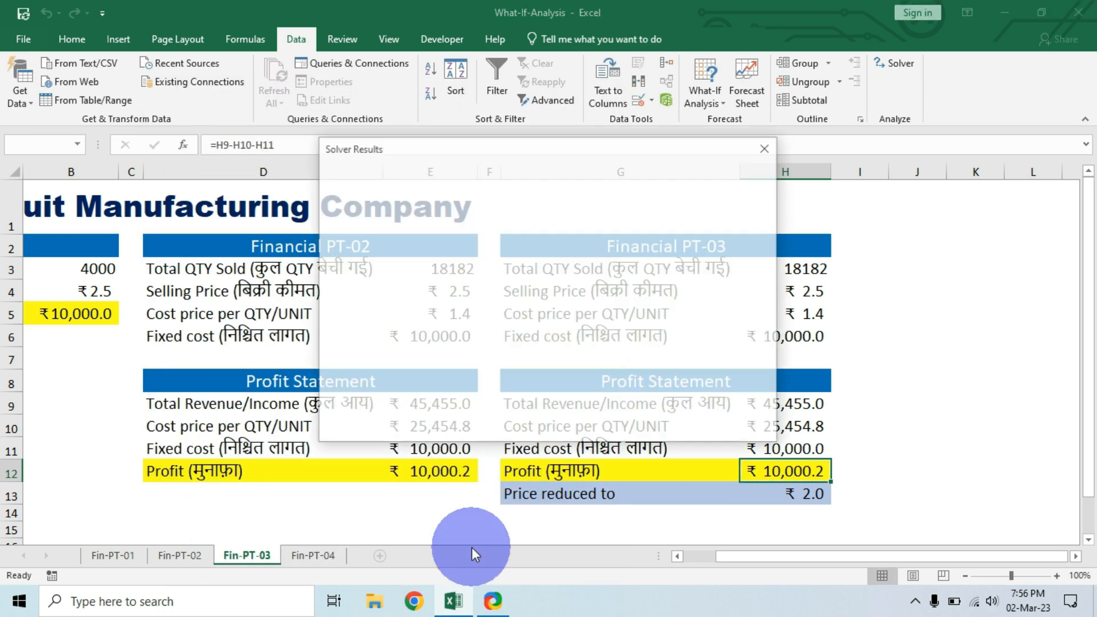
click(238, 323)
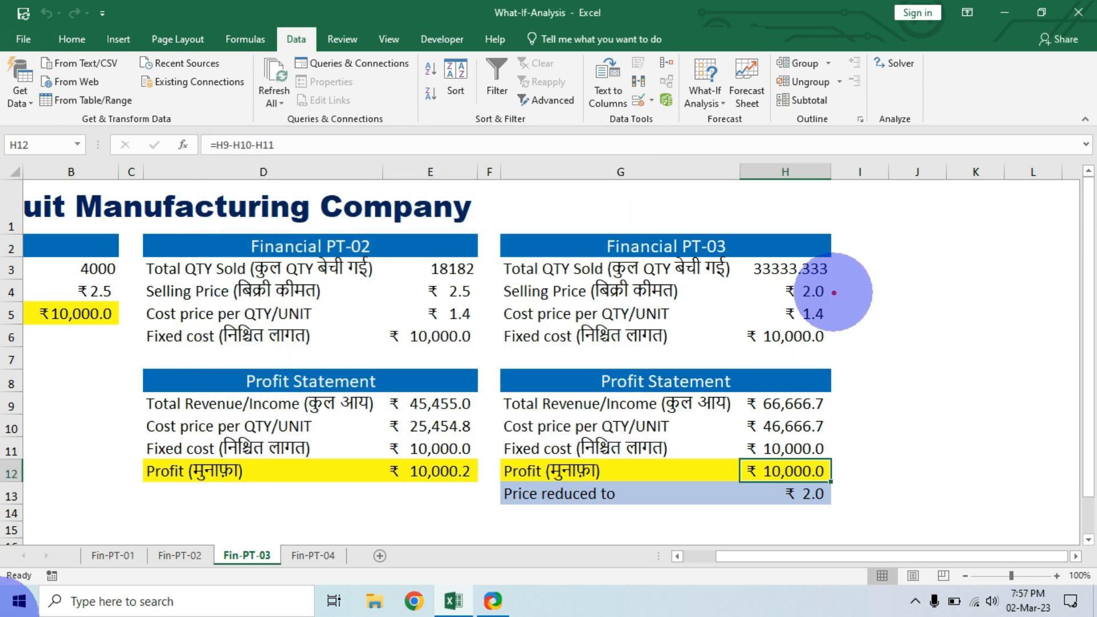
Step: Mark the Financial PT-03 selling price, profit and quantity with arrows, box the selling price, and clear the markings
drag(838, 293, 903, 316)
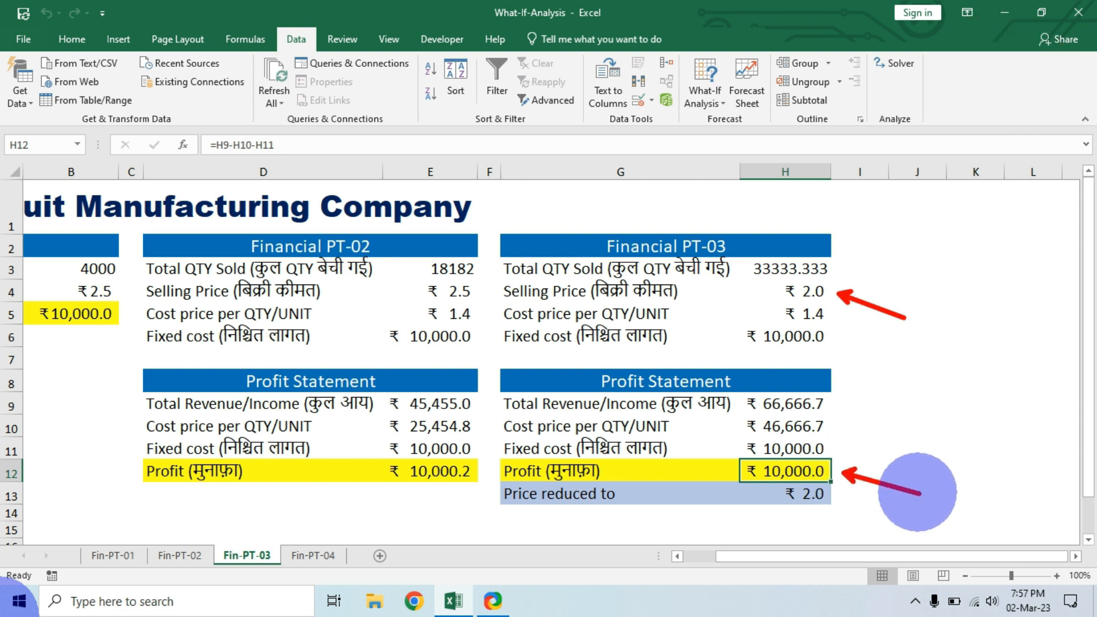
drag(771, 281, 836, 308)
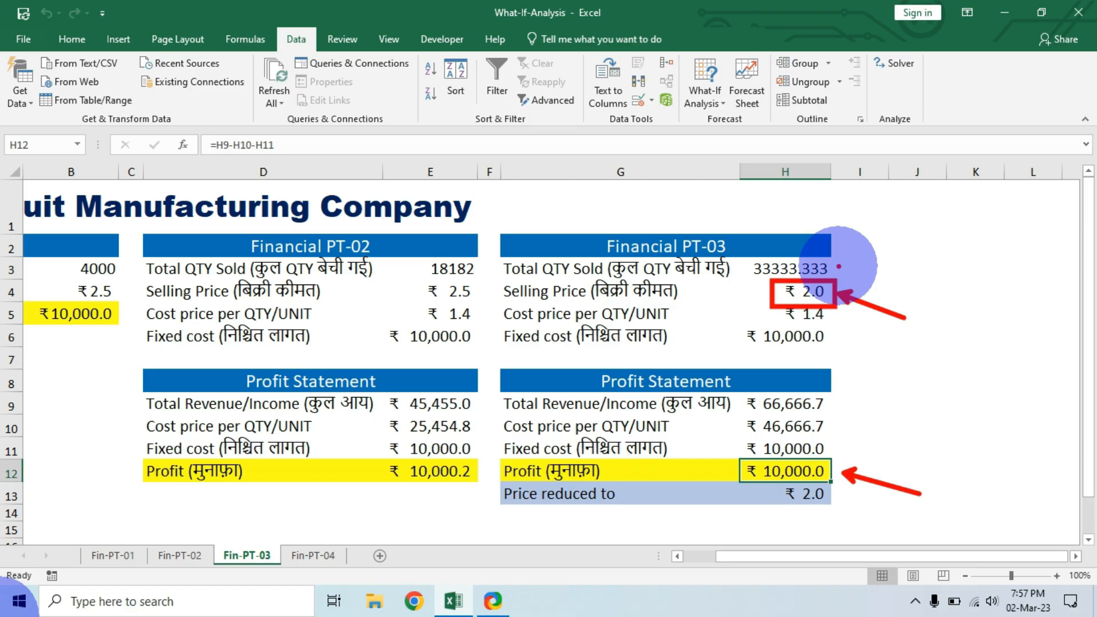
drag(838, 266, 928, 294)
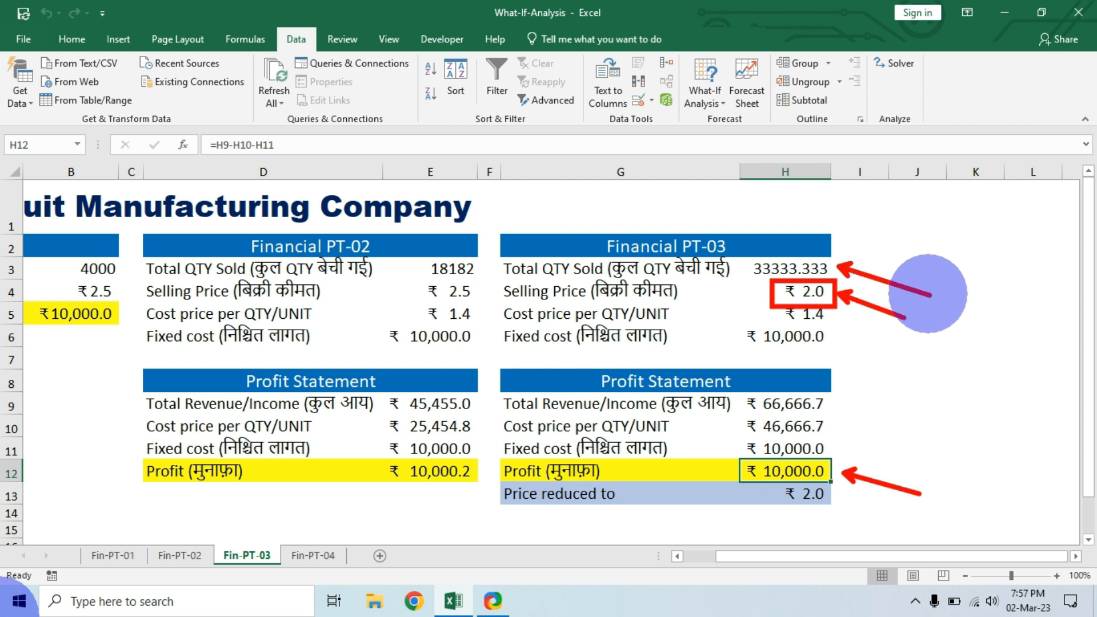
key(Escape)
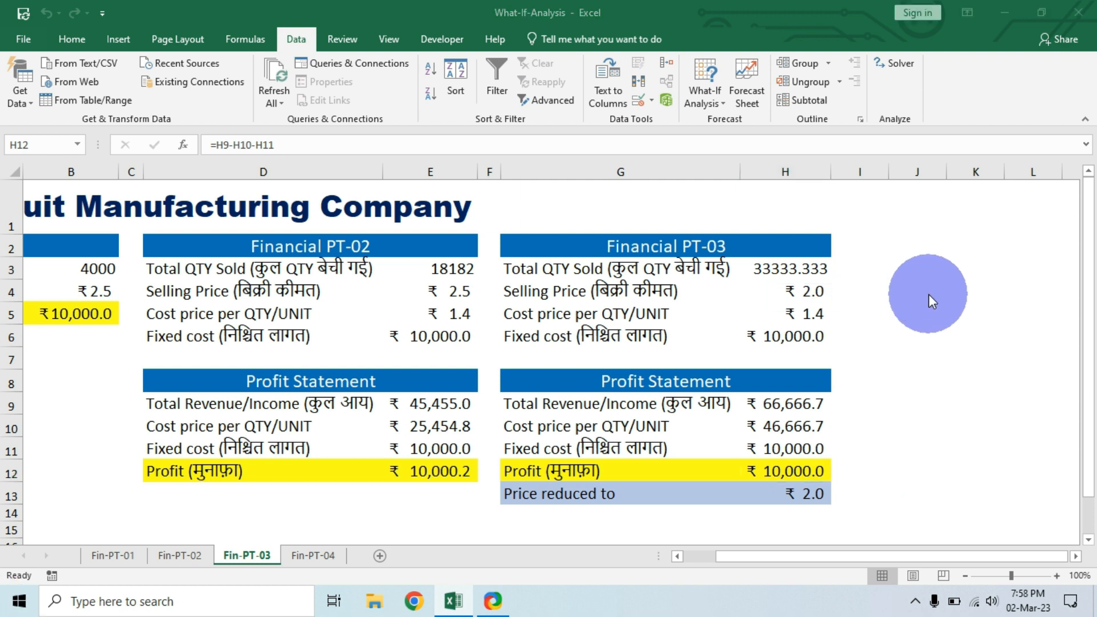
Step: Round the quantity in cell H3 up to a whole number with =ROUNDUP(33333.333335,0)
click(790, 268)
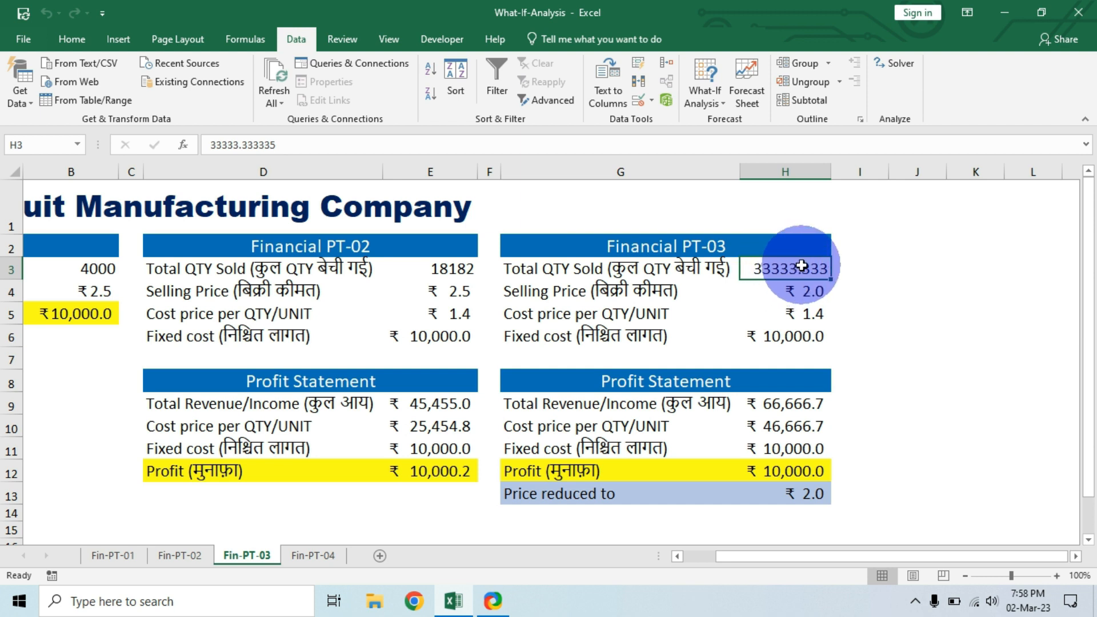
click(212, 145)
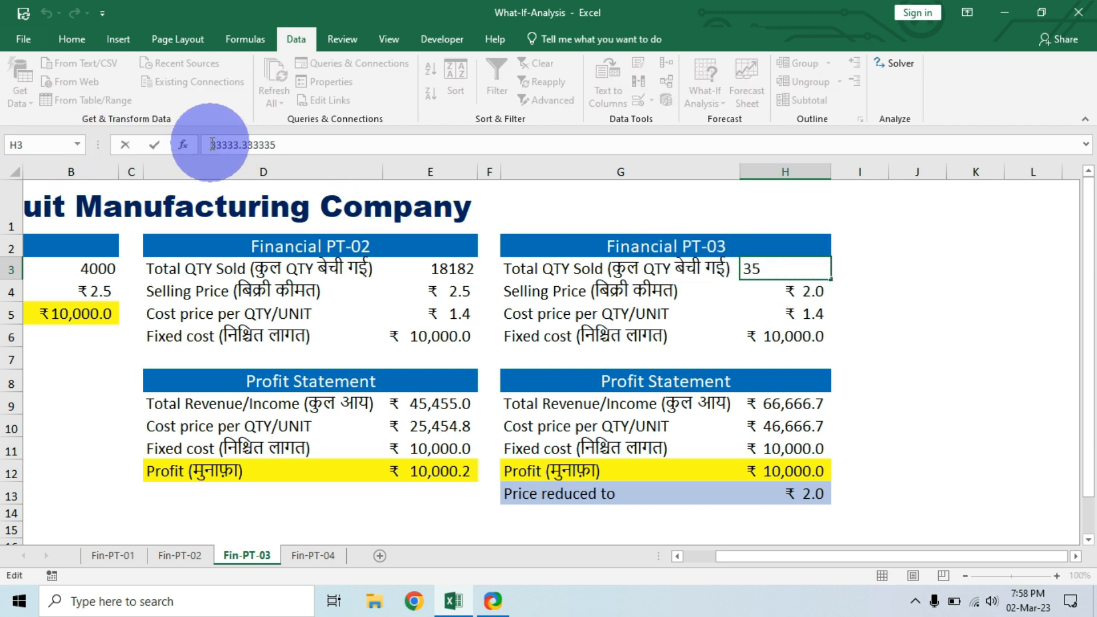
text(=)
text(round)
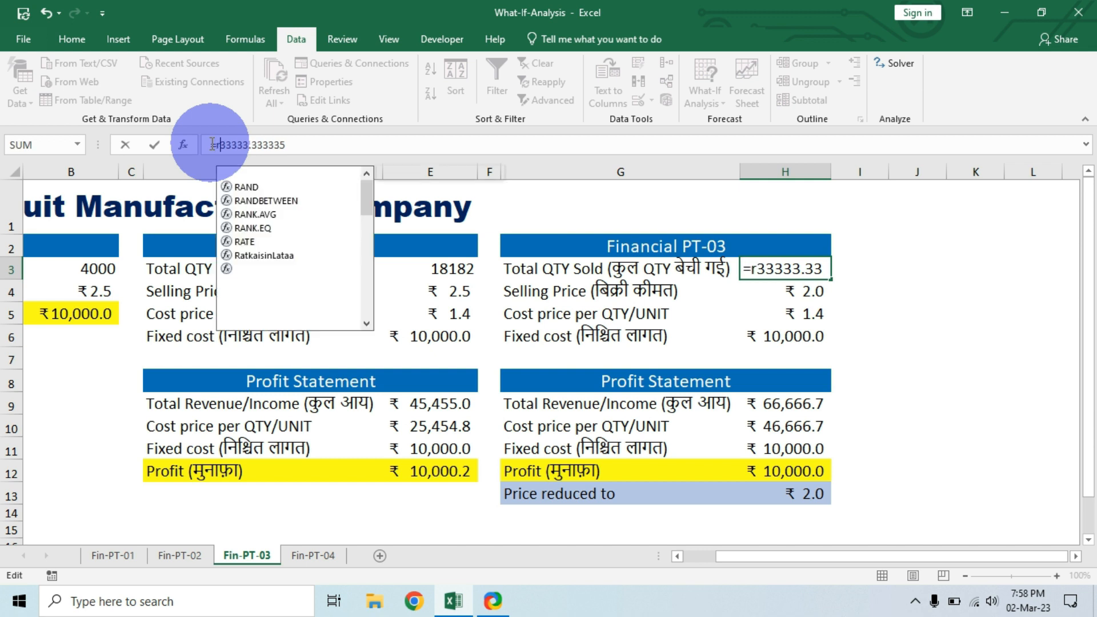
key(Down)
key(Down)
key(Tab)
click(350, 144)
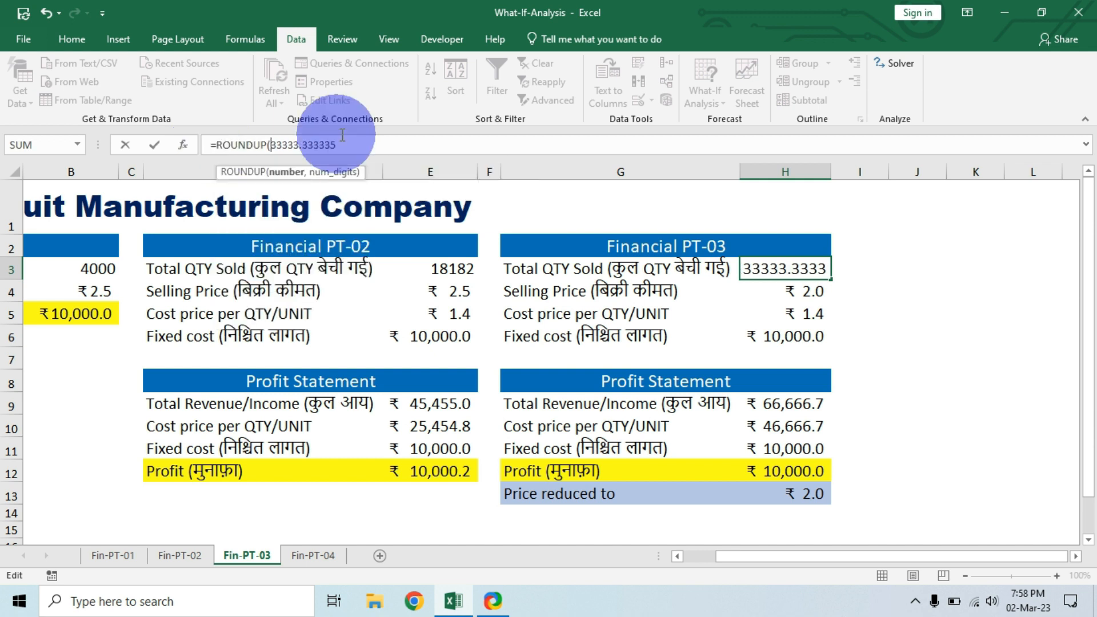
text(,)
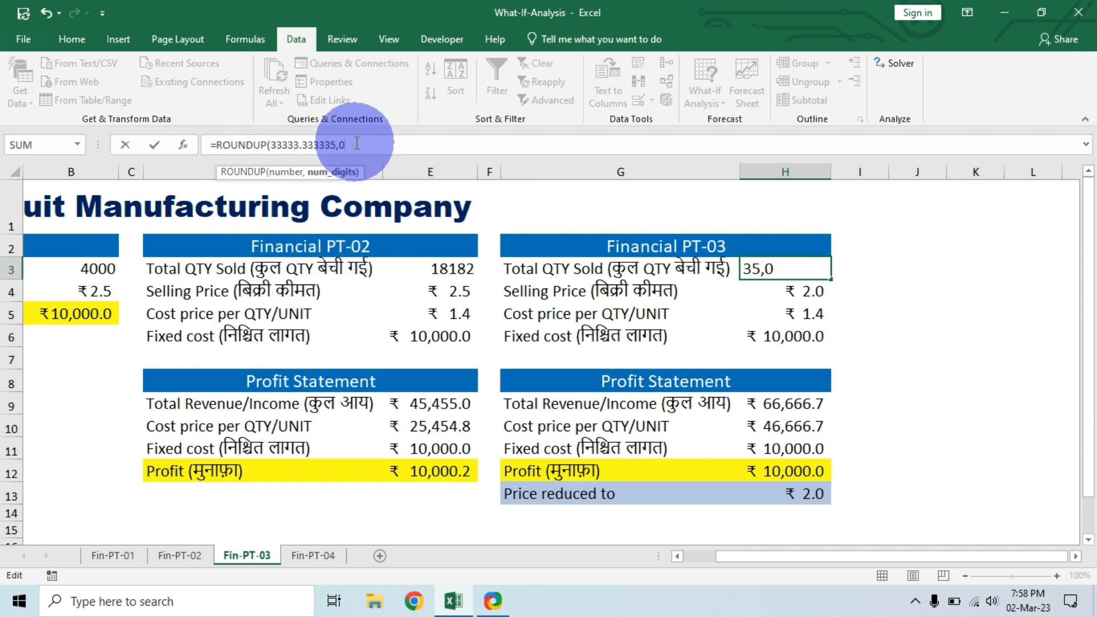
text(0))
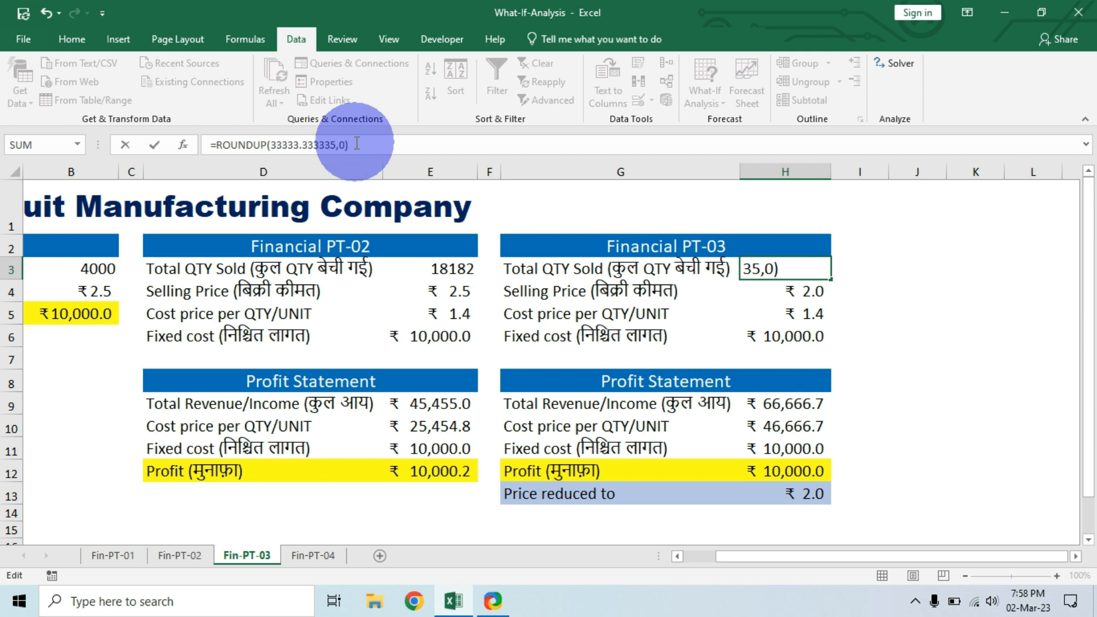
key(Return)
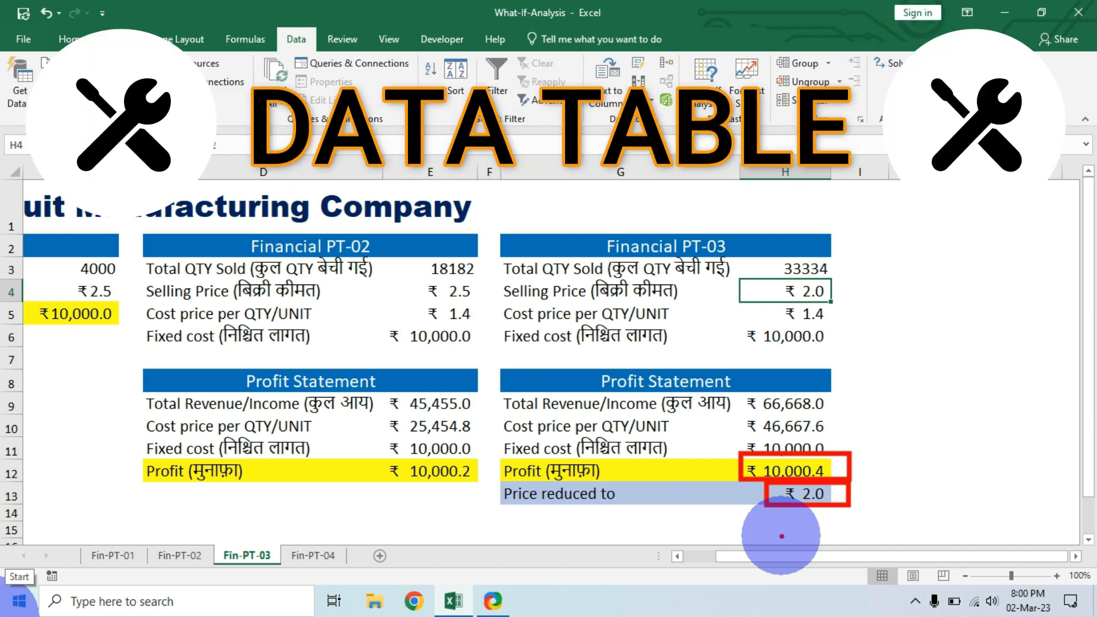
Step: Switch to the Fin-PT-04 sheet and highlight the price column, the quantity row and the block K3:O8 of the profit analysis table
click(310, 556)
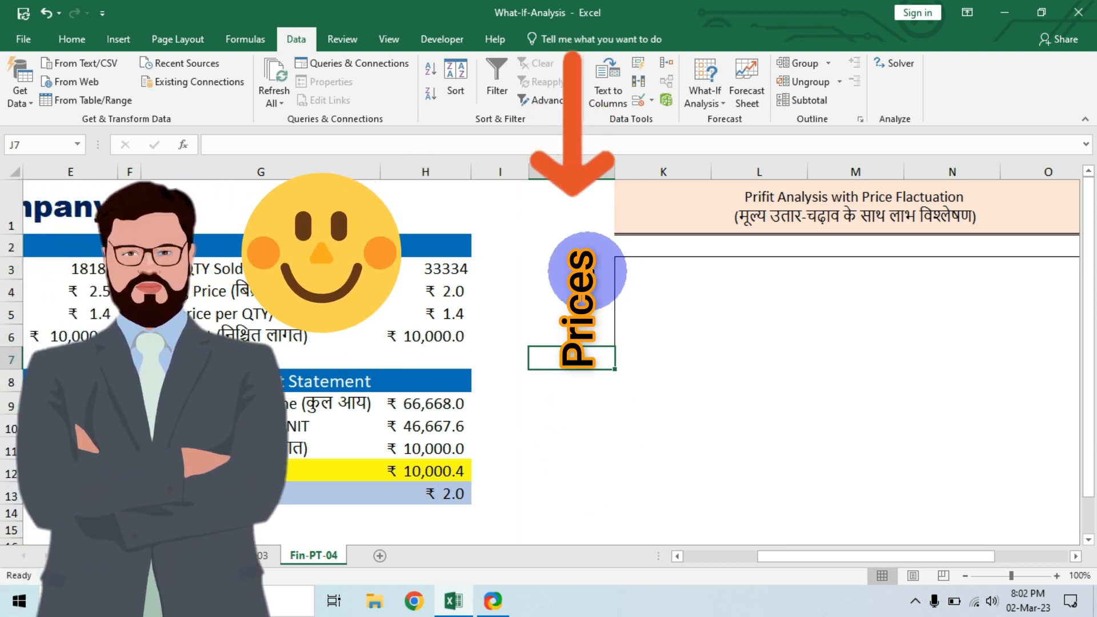
drag(573, 265, 573, 362)
drag(629, 243, 1040, 242)
drag(639, 272, 1042, 378)
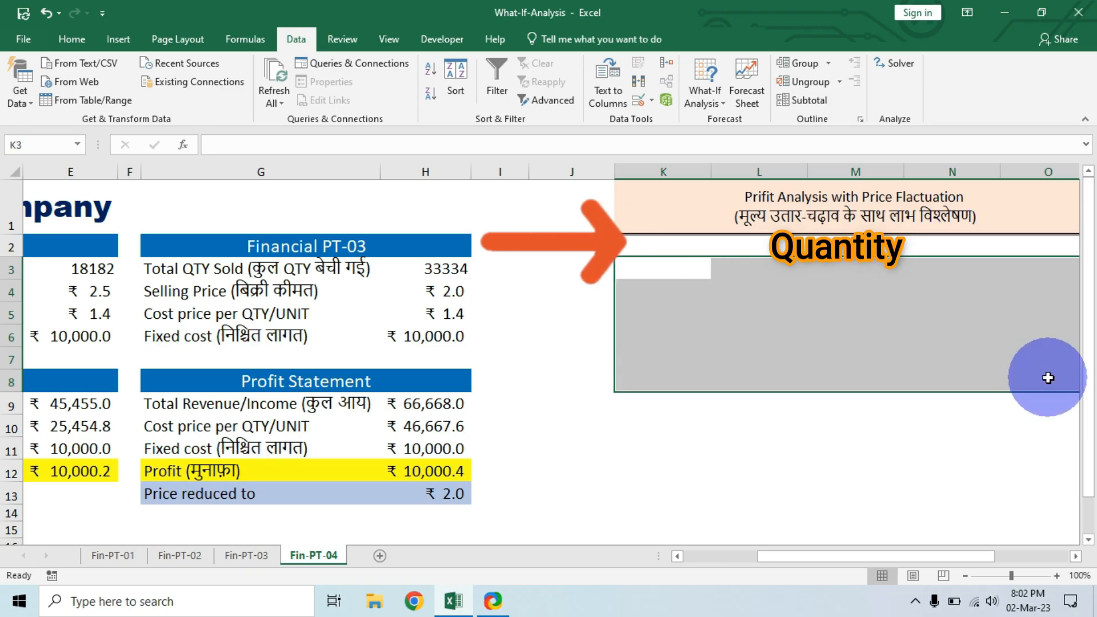
Step: Highlight the profit analysis table's result block K3:O7, its price column from J3 and its quantity row K2:O2
drag(640, 265, 1022, 378)
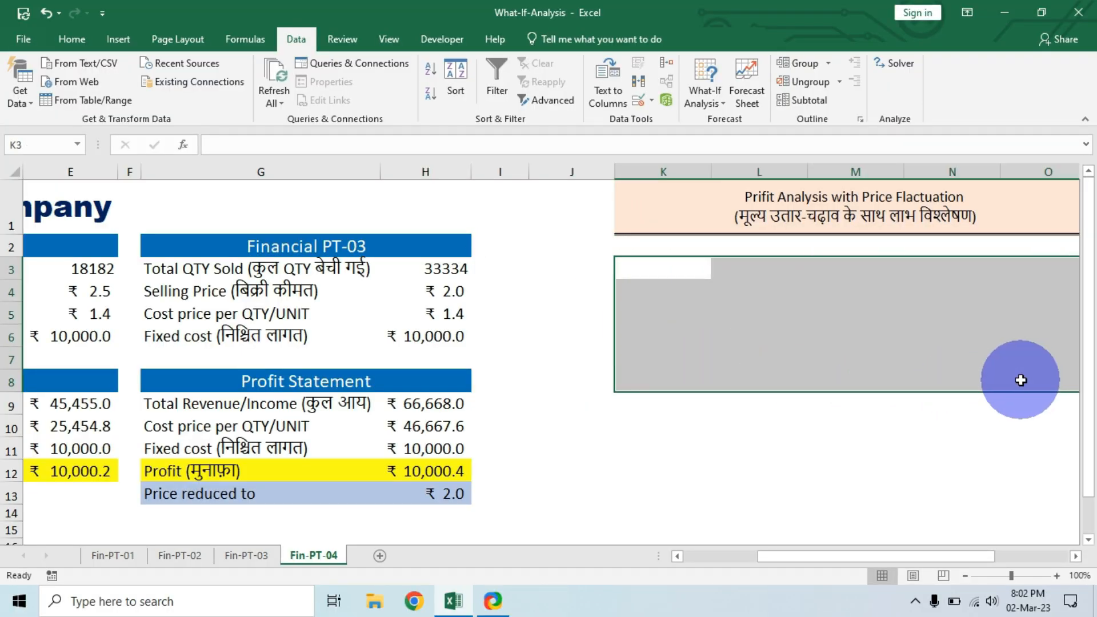
drag(629, 263, 581, 375)
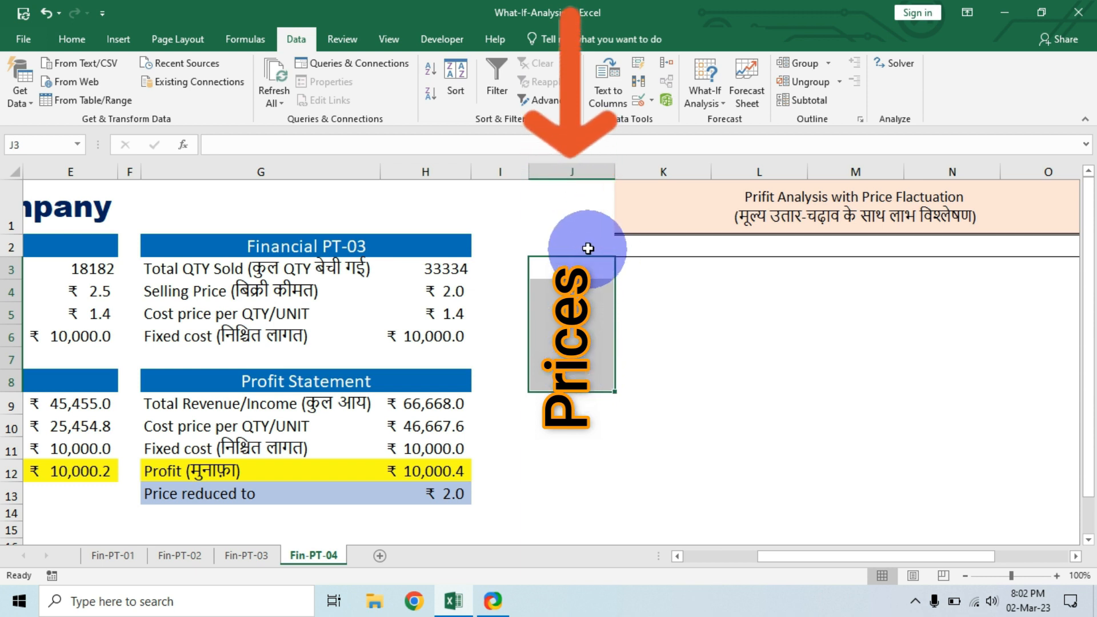
drag(614, 245, 1058, 246)
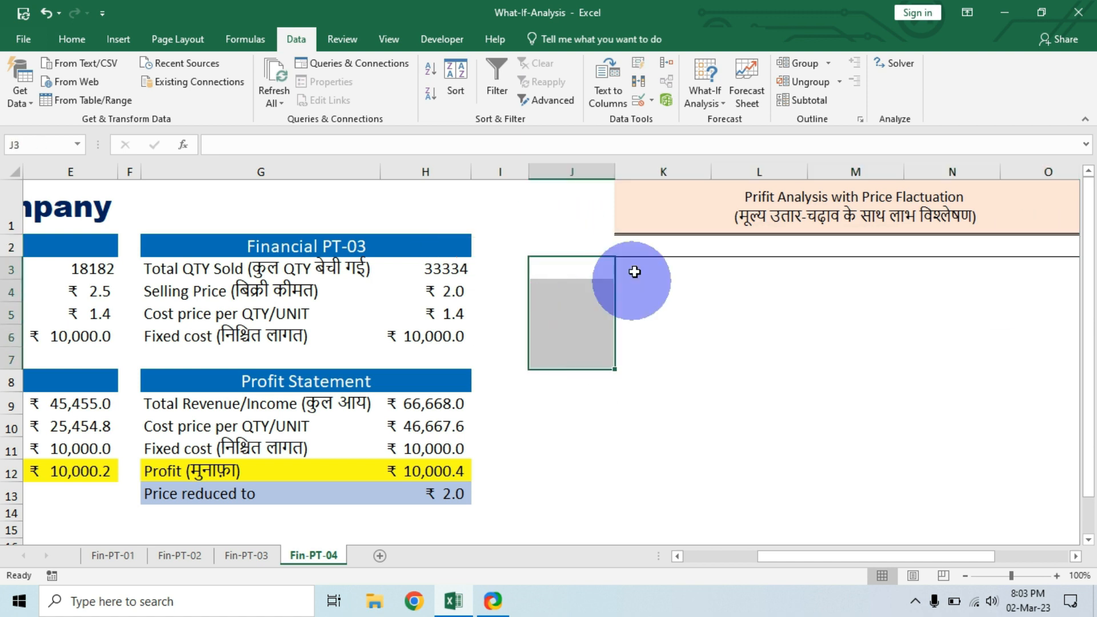
drag(644, 245, 1037, 237)
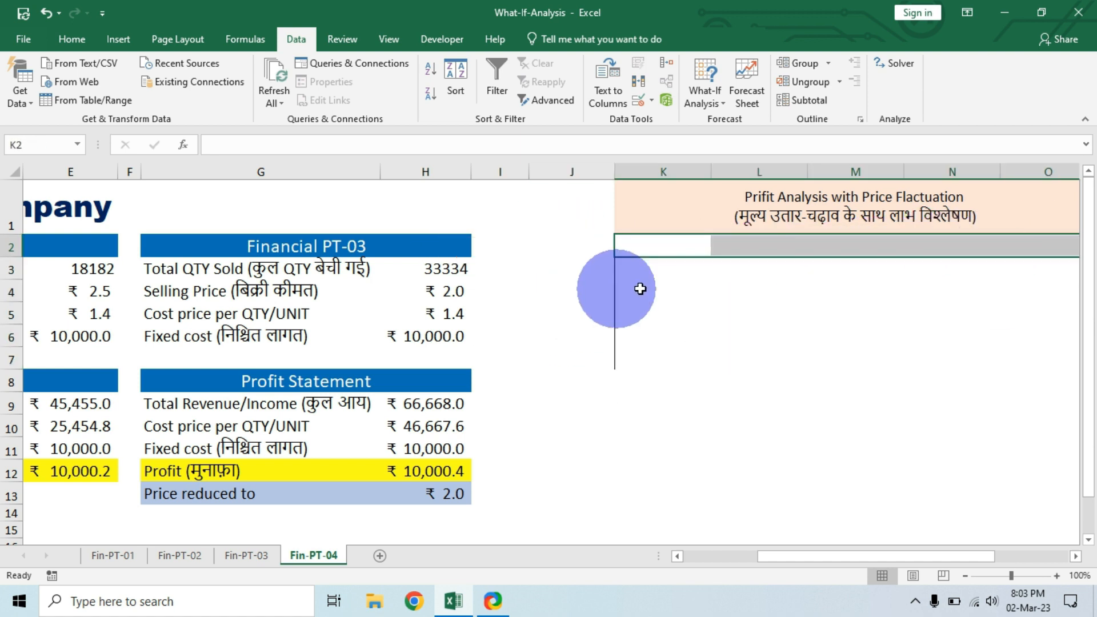
drag(633, 269, 1030, 359)
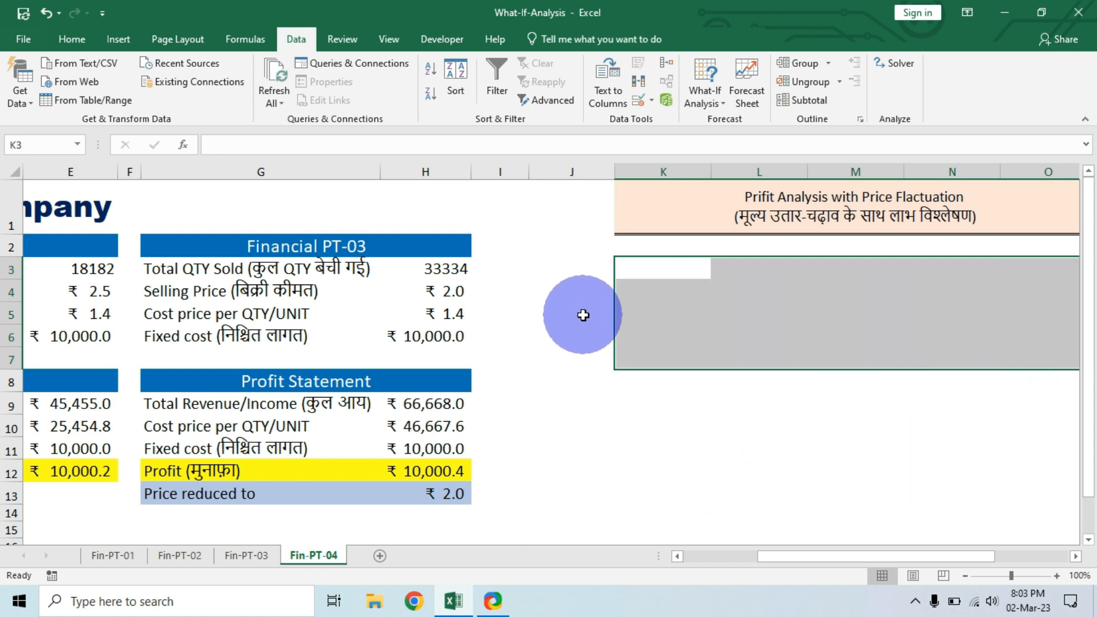
Step: Enter the price 2.0 in J5 and build the lower prices above it with =J5-.5 in J4, filled up to J3
click(585, 310)
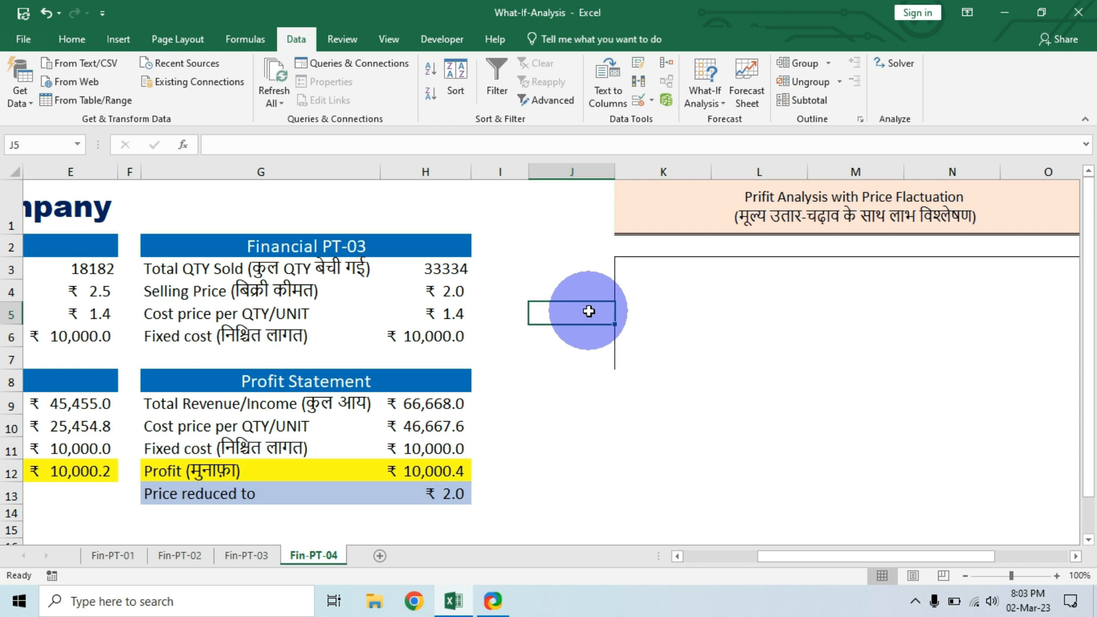
text(2.0)
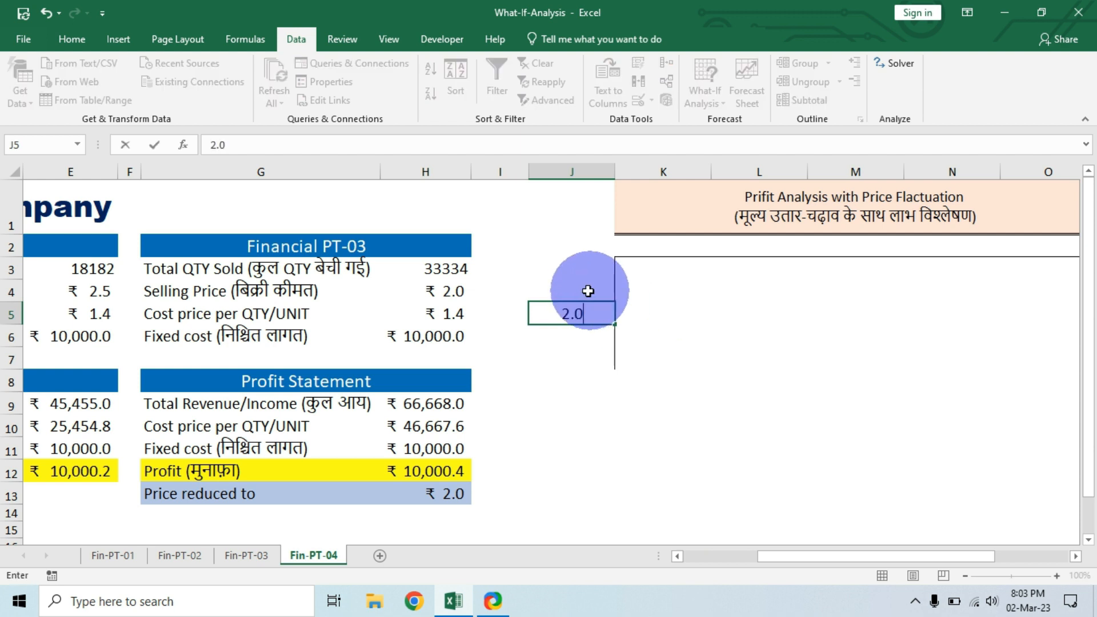
text(=)
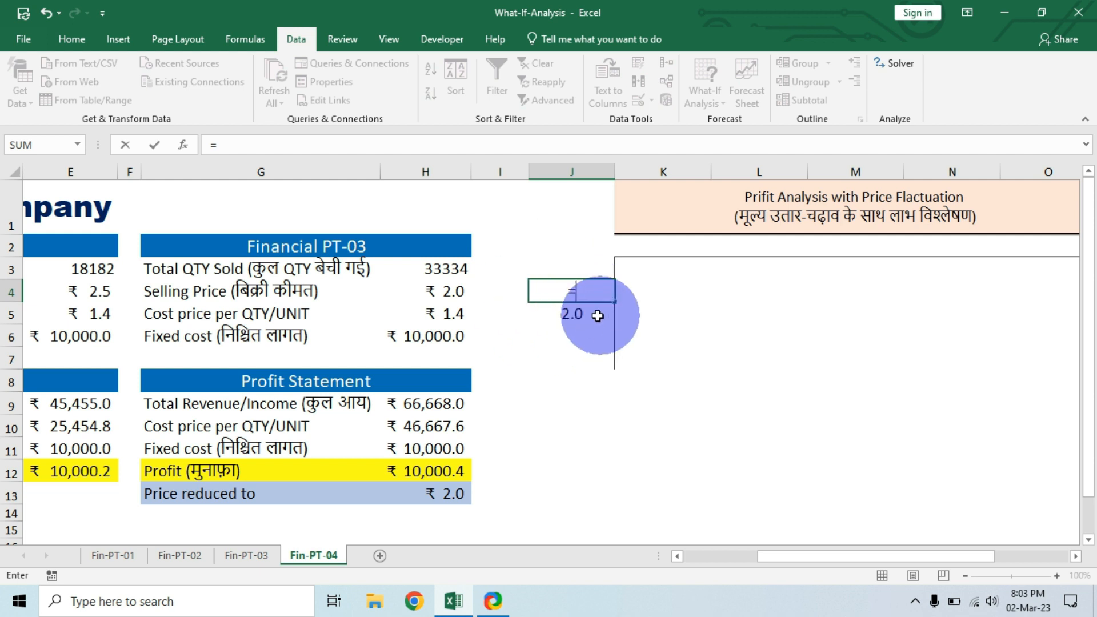
click(589, 313)
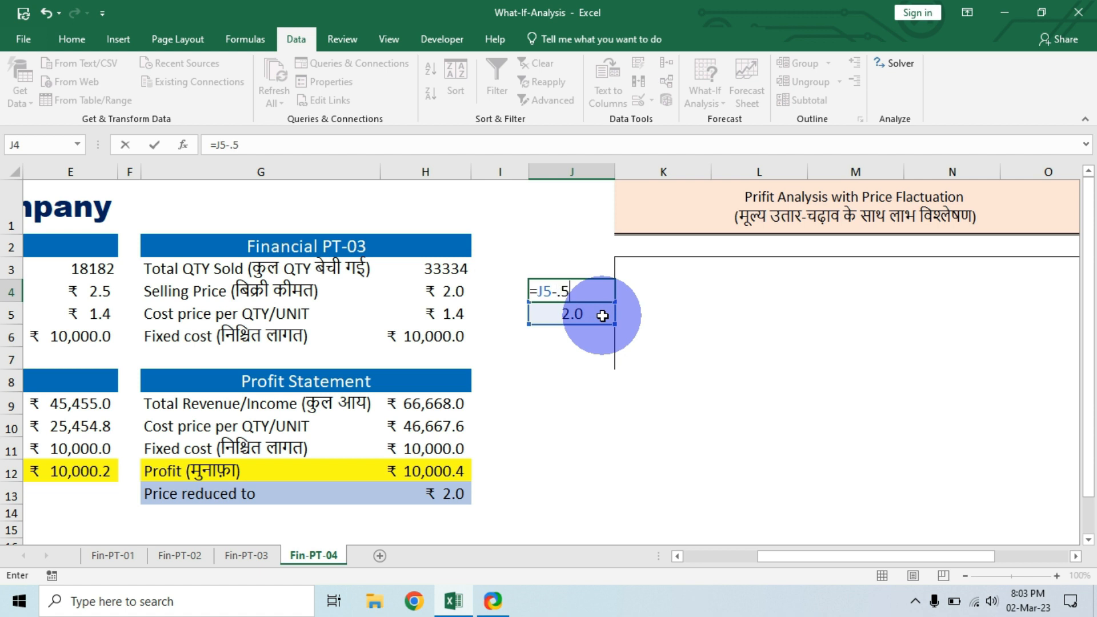
key(Tab)
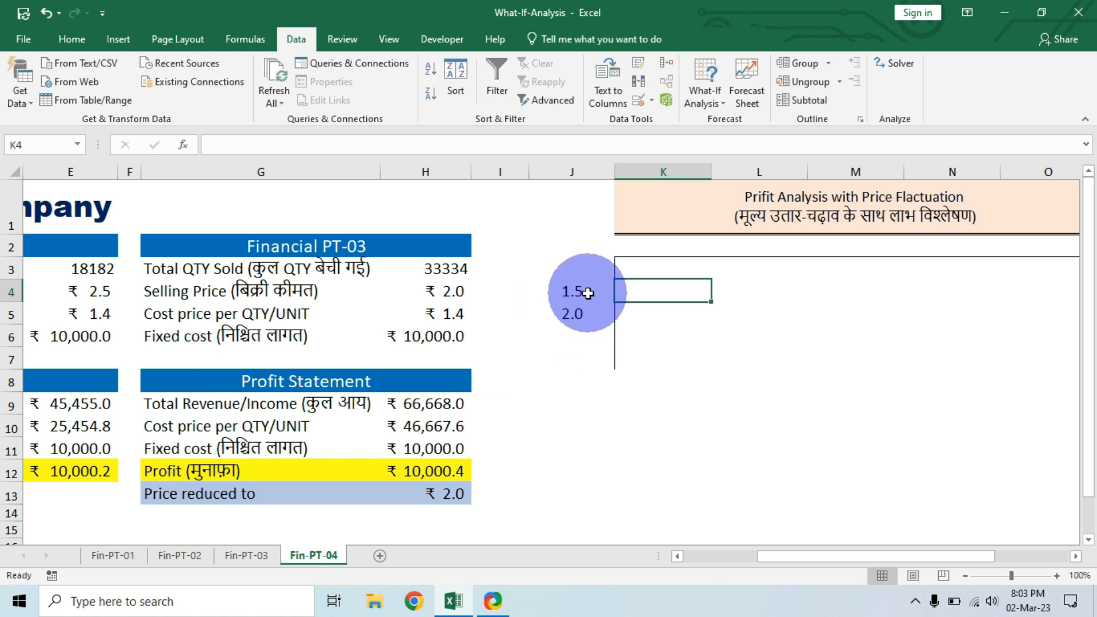
click(589, 293)
drag(615, 302, 612, 264)
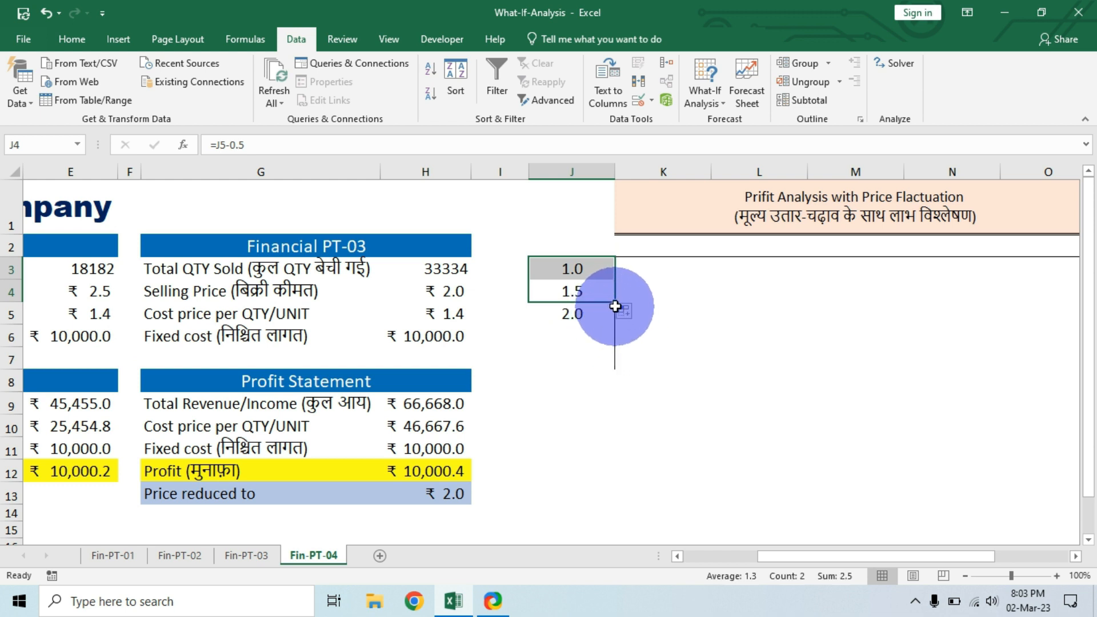
Step: Build the higher prices below J5 with =J5+.5 in J6, filled down to J7
click(582, 336)
text(=)
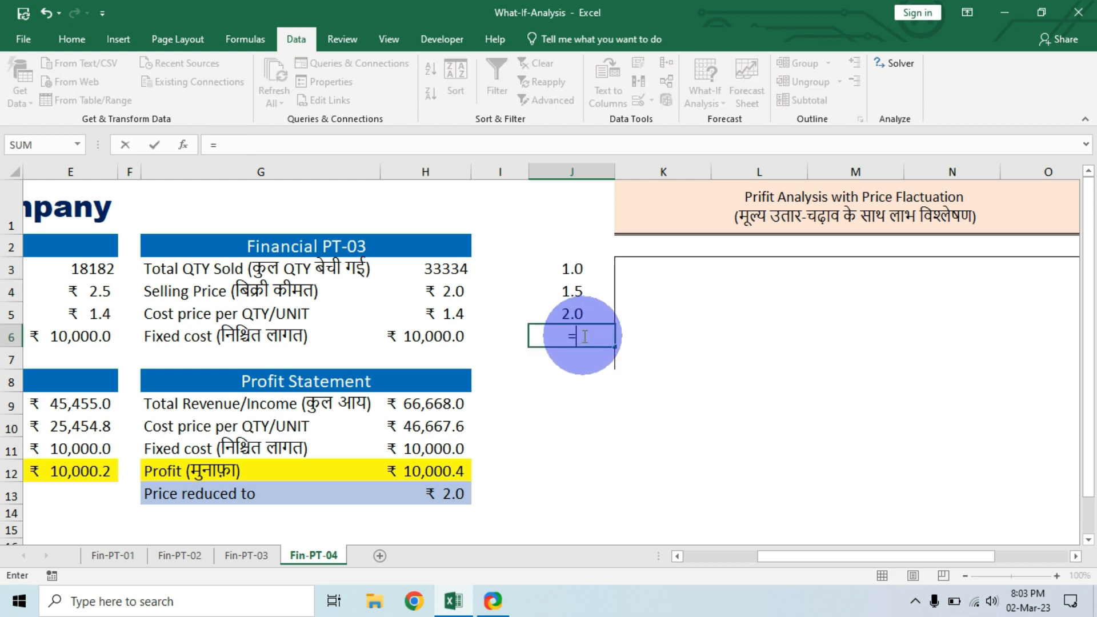
click(589, 316)
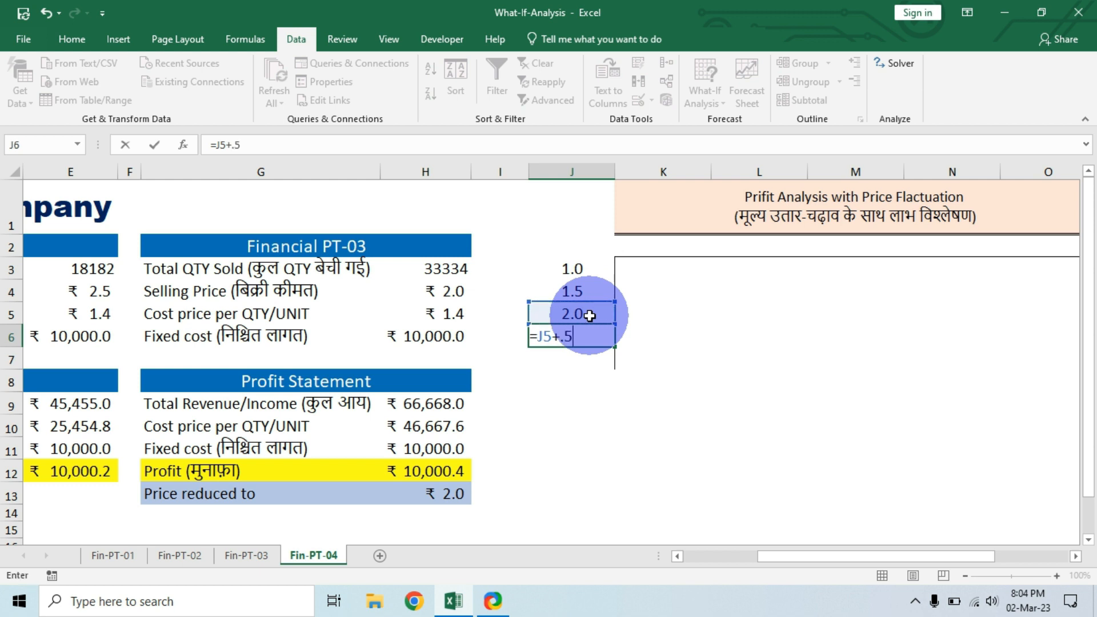
key(Return)
click(582, 337)
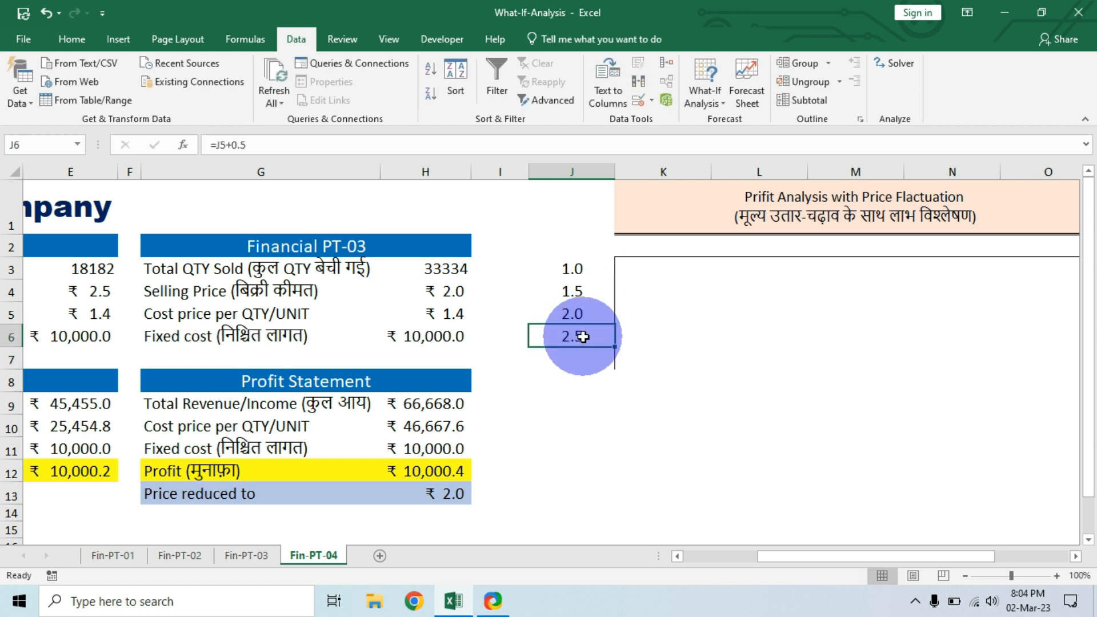
drag(613, 347, 612, 369)
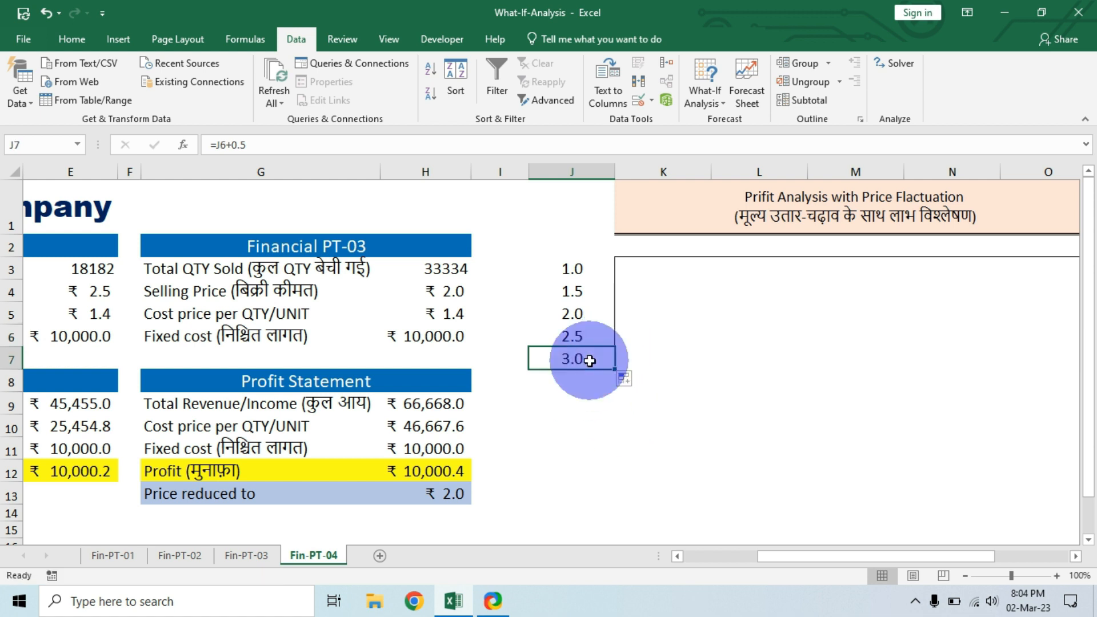
Step: Enter the quantity 33334 in M2 and build the lower quantities with =M2-500 in L2, filled across to K2
click(841, 249)
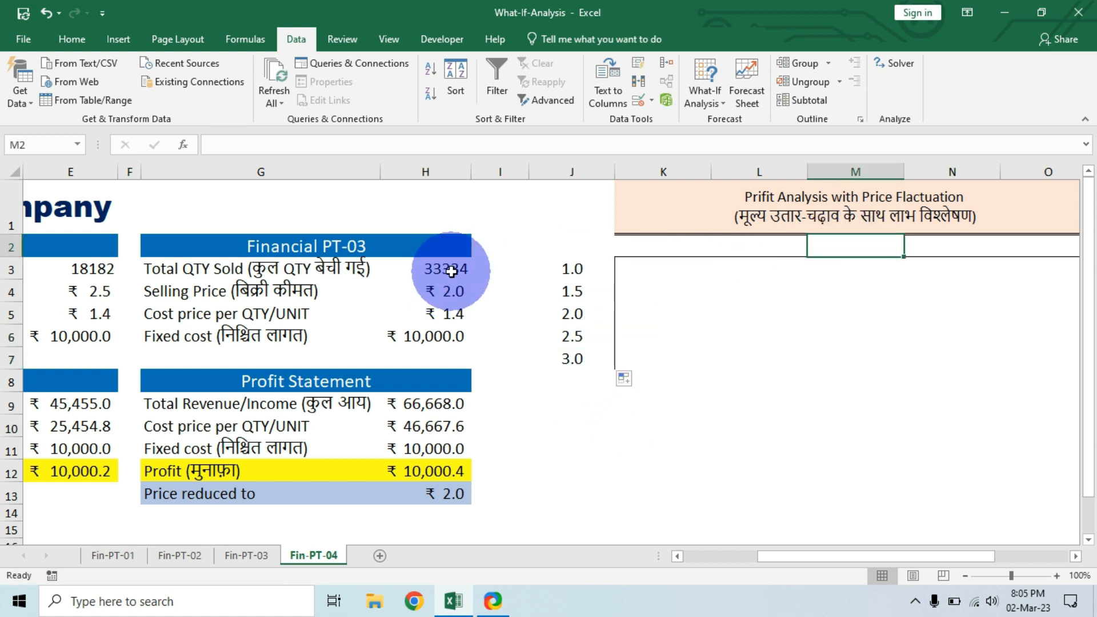
text(33334)
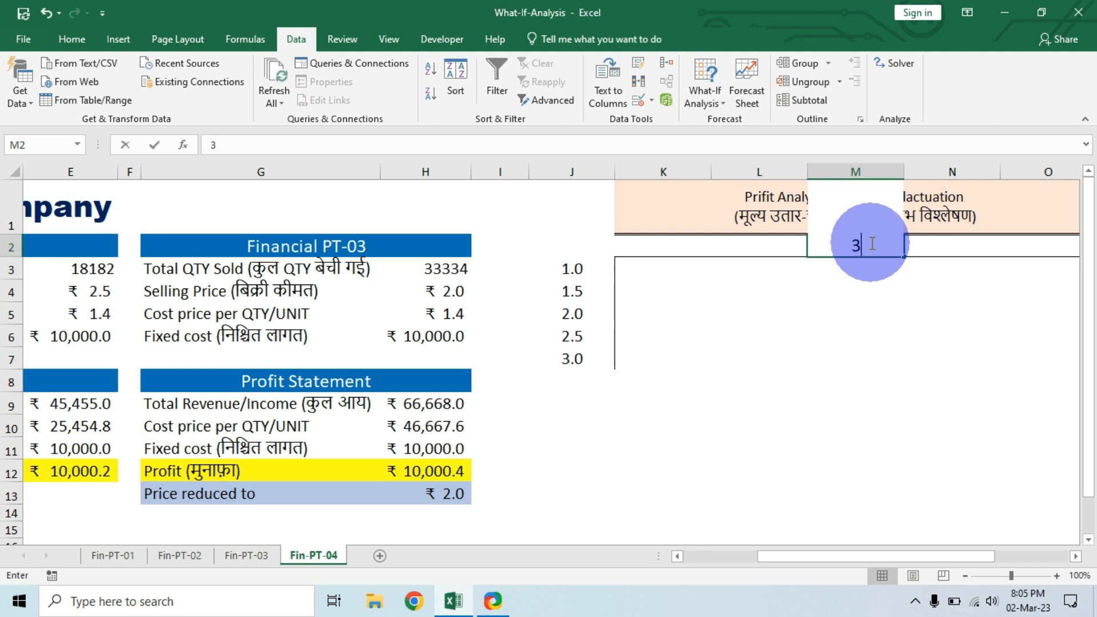
click(790, 247)
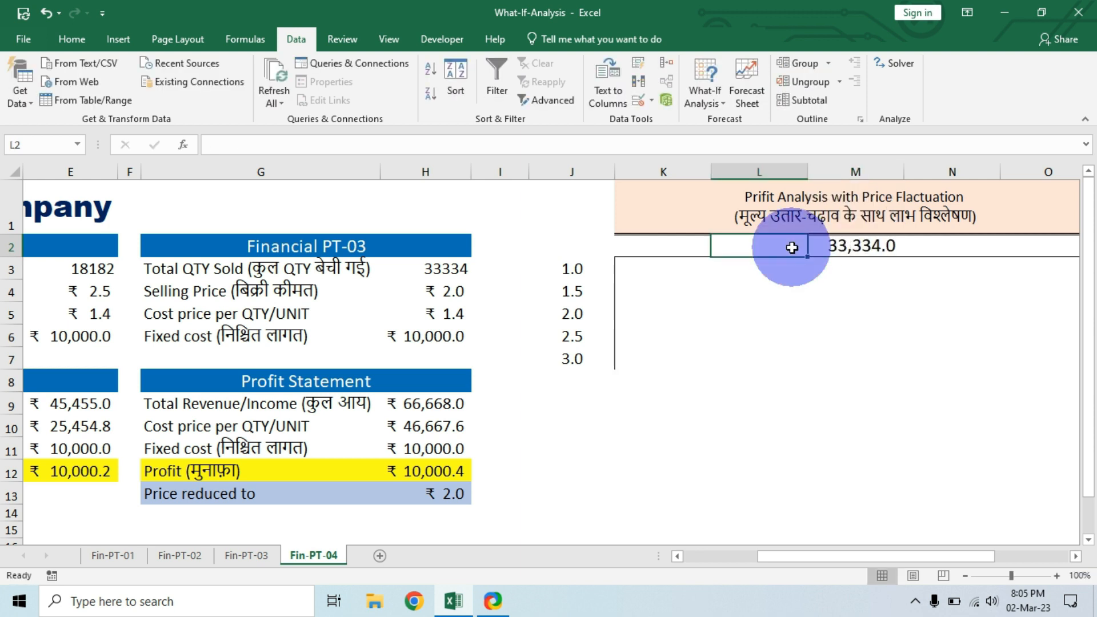
text(=M2-5)
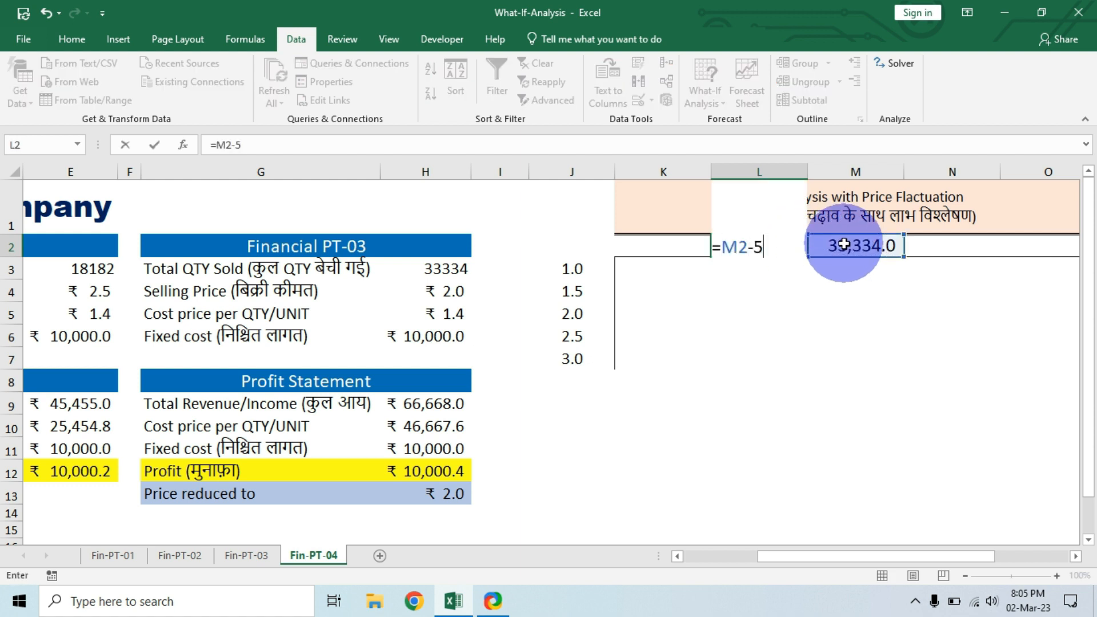
text(00)
key(Return)
click(760, 251)
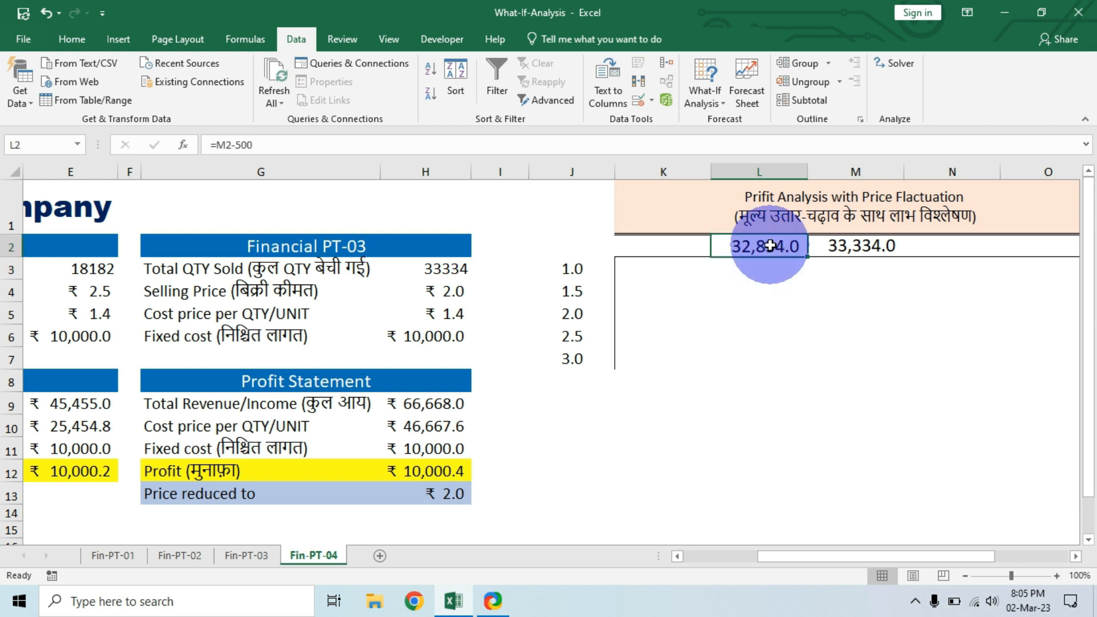
drag(807, 257, 645, 252)
Step: Build the higher quantities with =M2+500 in N2, filled across to O2
click(868, 250)
click(922, 247)
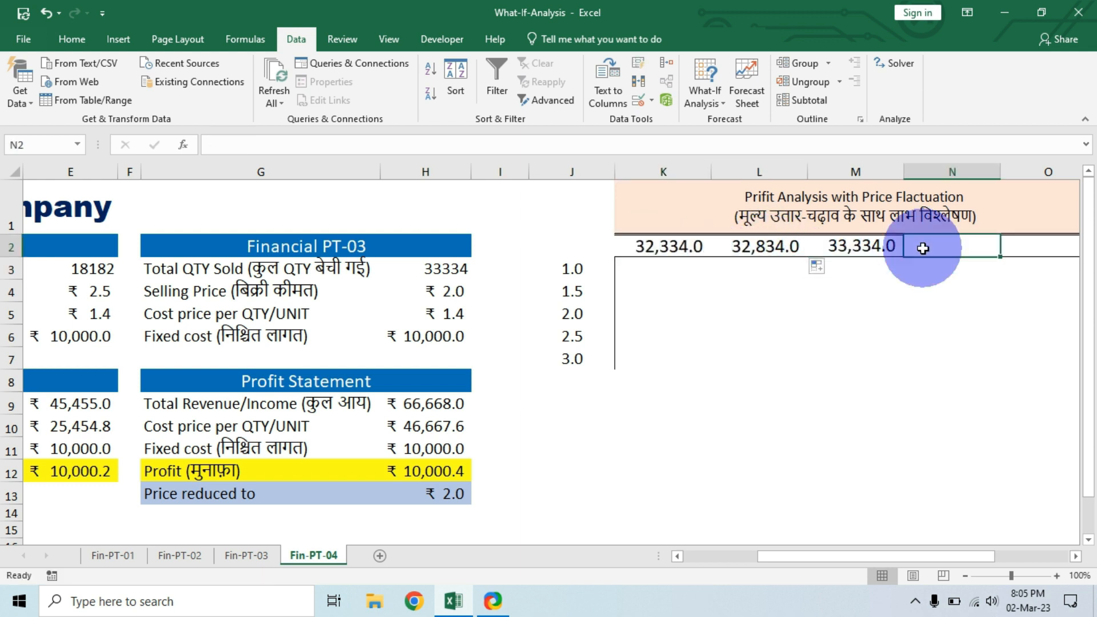
text(=)
click(854, 248)
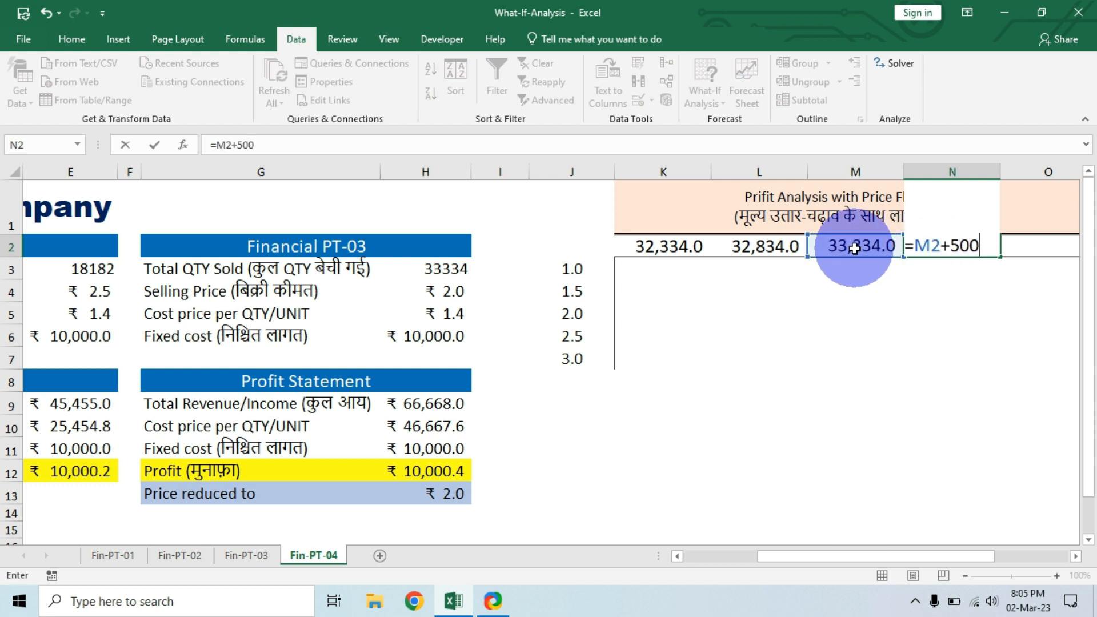
key(ctrl+Return)
drag(1003, 259, 1052, 360)
drag(955, 556, 986, 560)
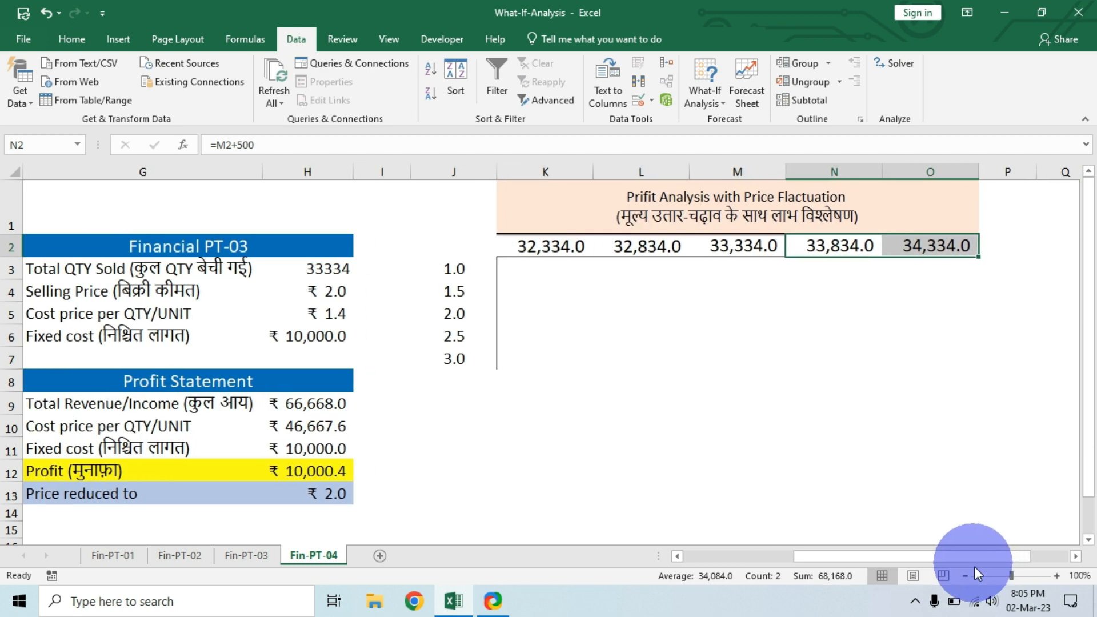
Step: Format the quantities in K2:O2 to show no decimal places
drag(543, 247, 943, 245)
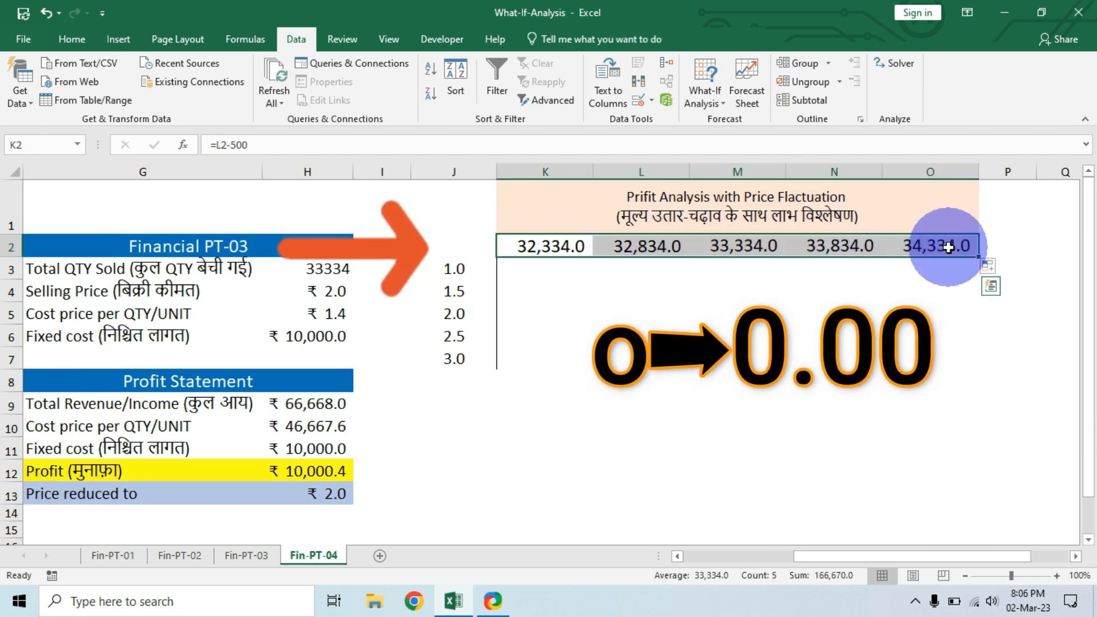
click(85, 40)
click(604, 95)
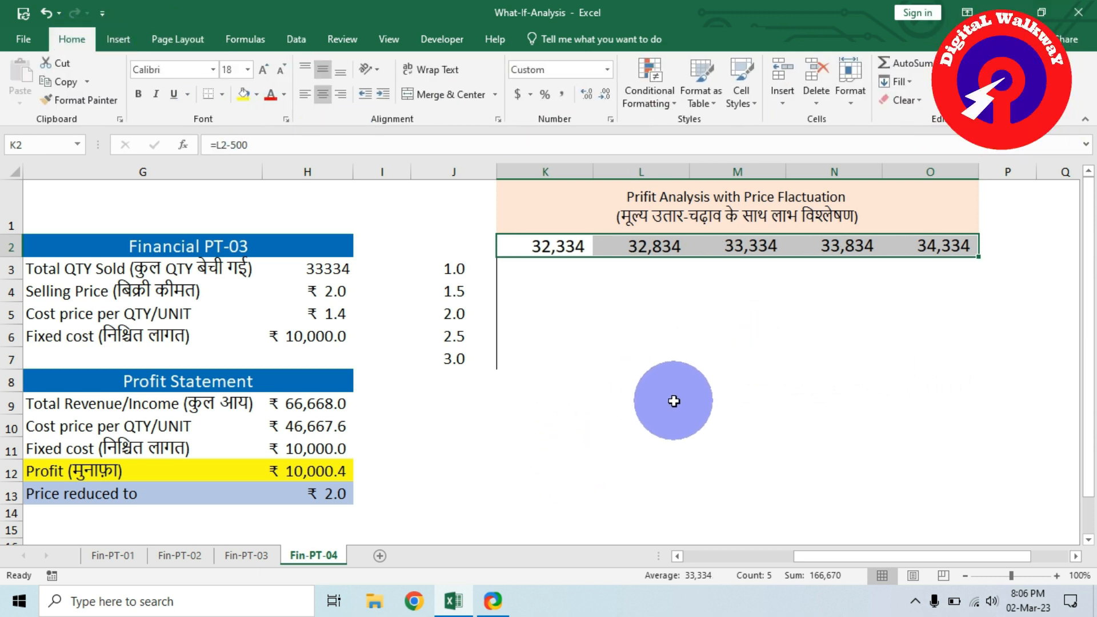
Step: Link the table's corner cell J2 to the Financial PT-03 profit with =H12
click(464, 245)
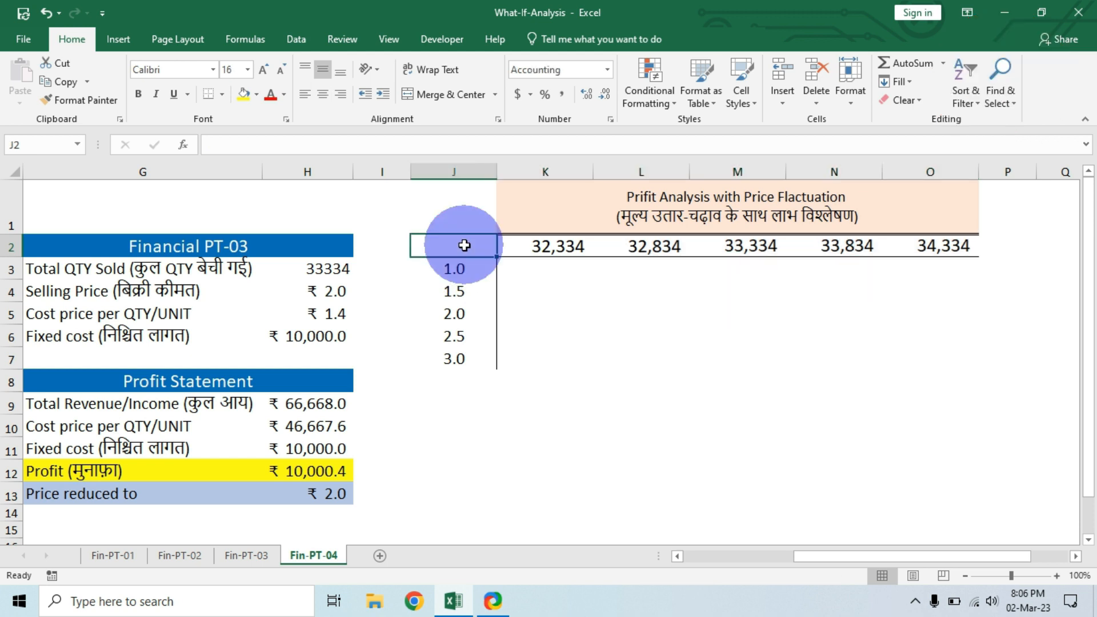
text(=)
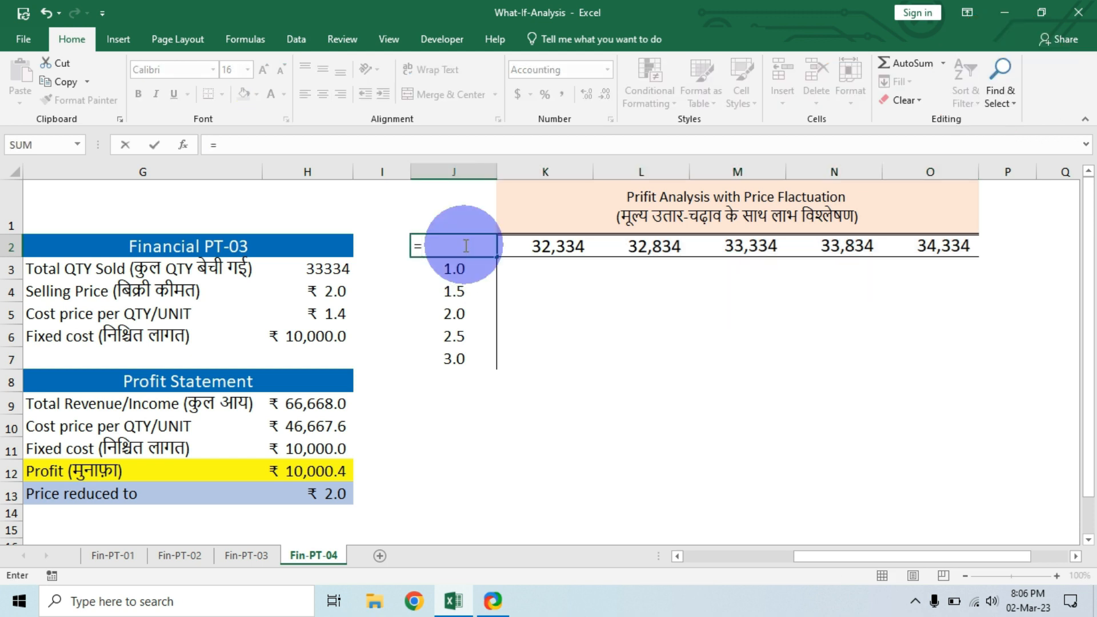
click(312, 470)
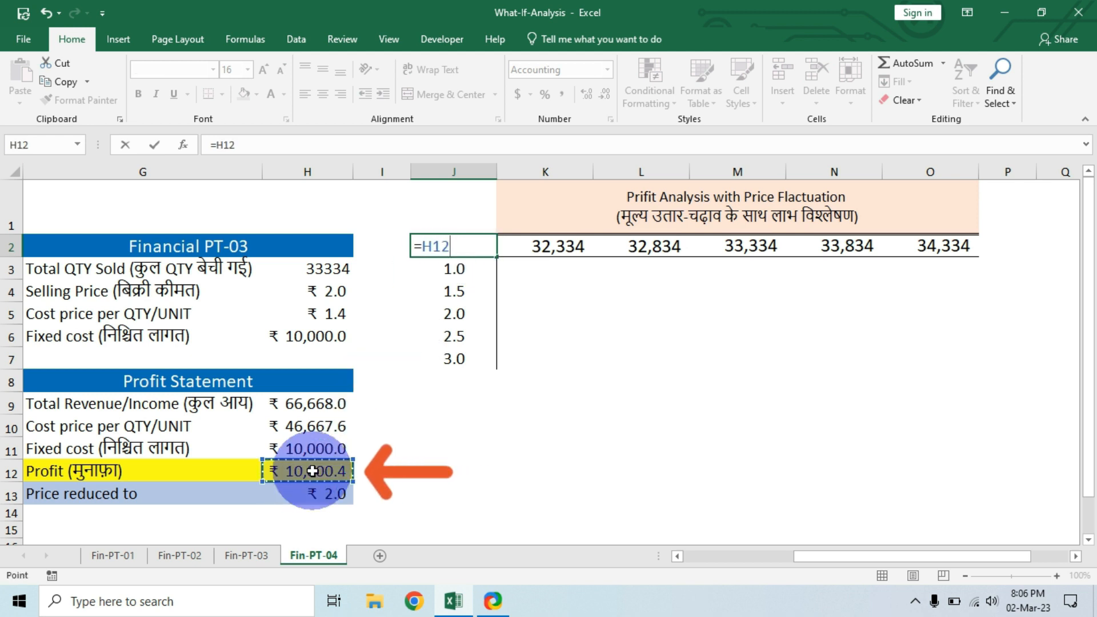
key(Return)
Step: Create a two-variable What-If Data Table over J2:O7 with row input cell $H$3 and column input cell $H$4
drag(428, 246, 962, 350)
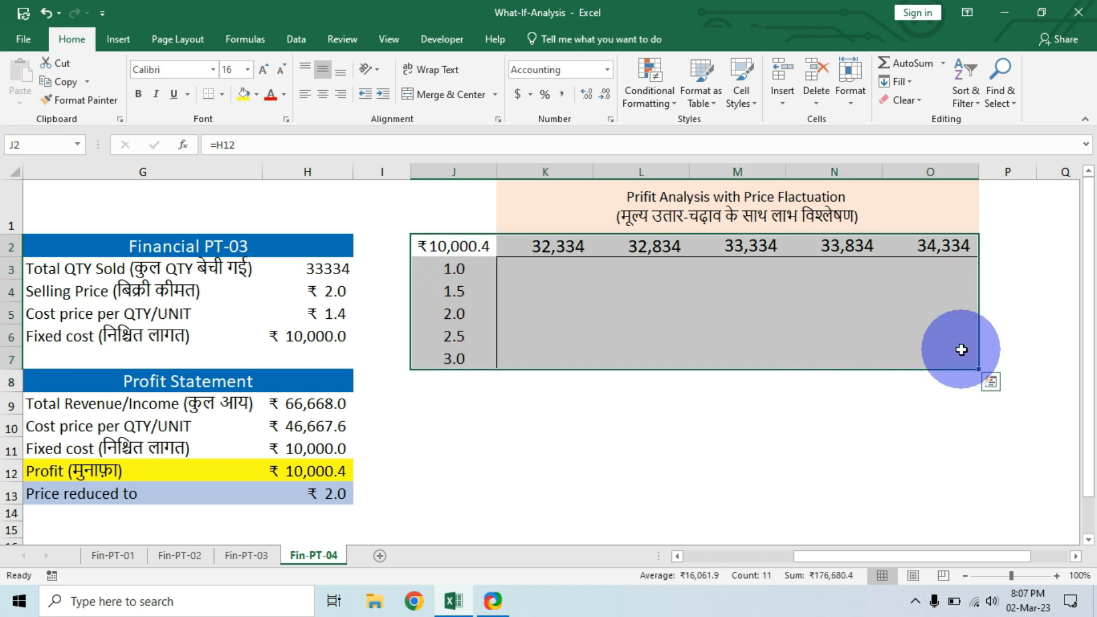
click(297, 40)
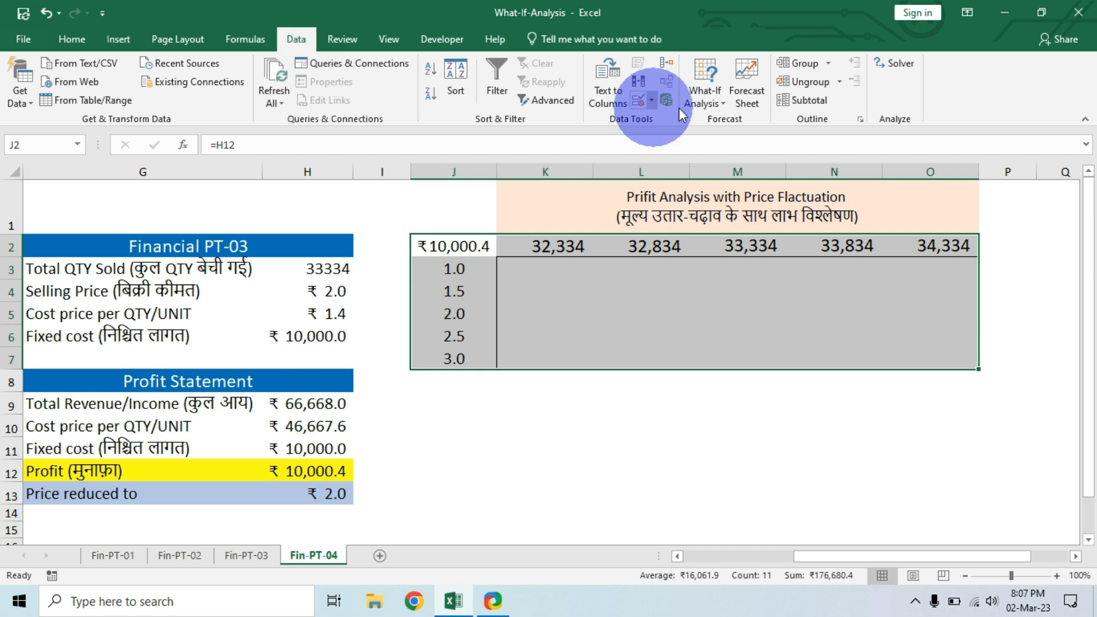
click(718, 98)
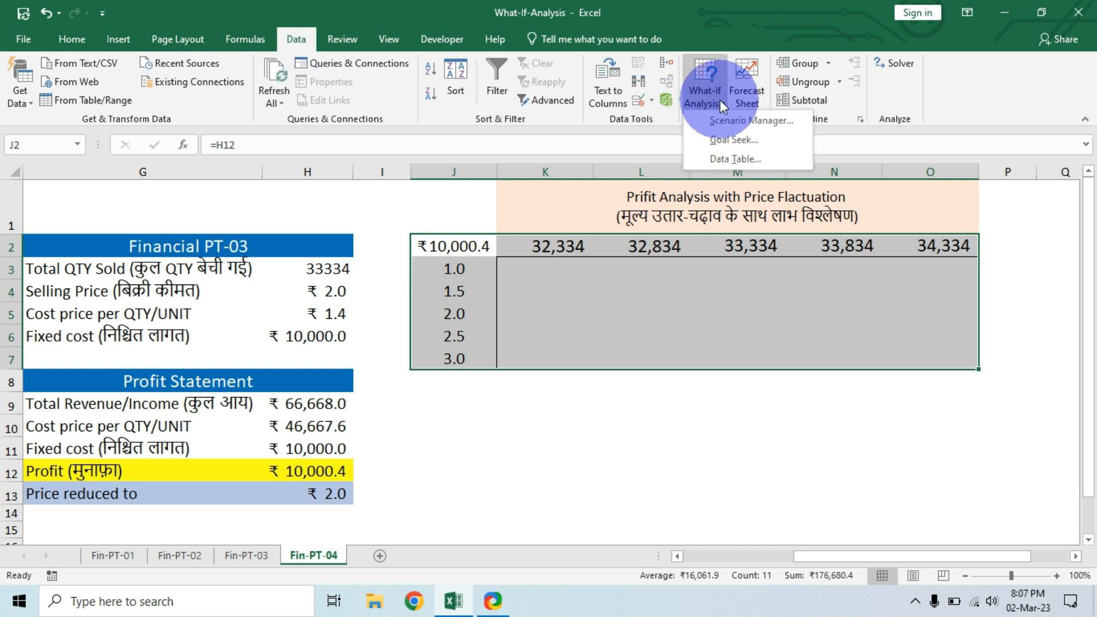
click(735, 159)
drag(352, 292, 646, 391)
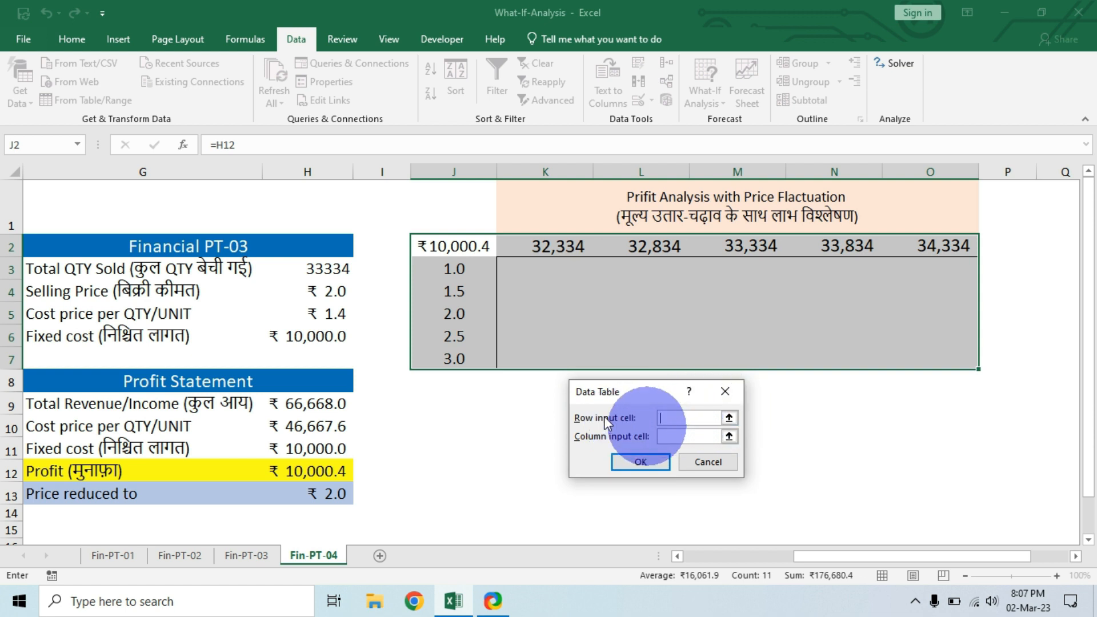
click(322, 269)
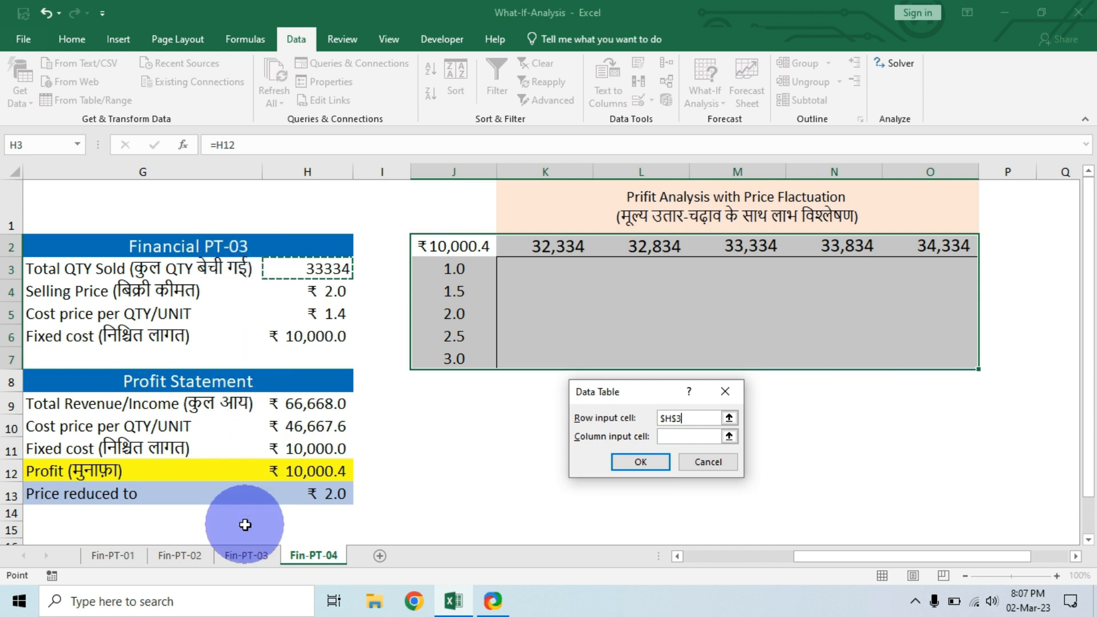
click(685, 437)
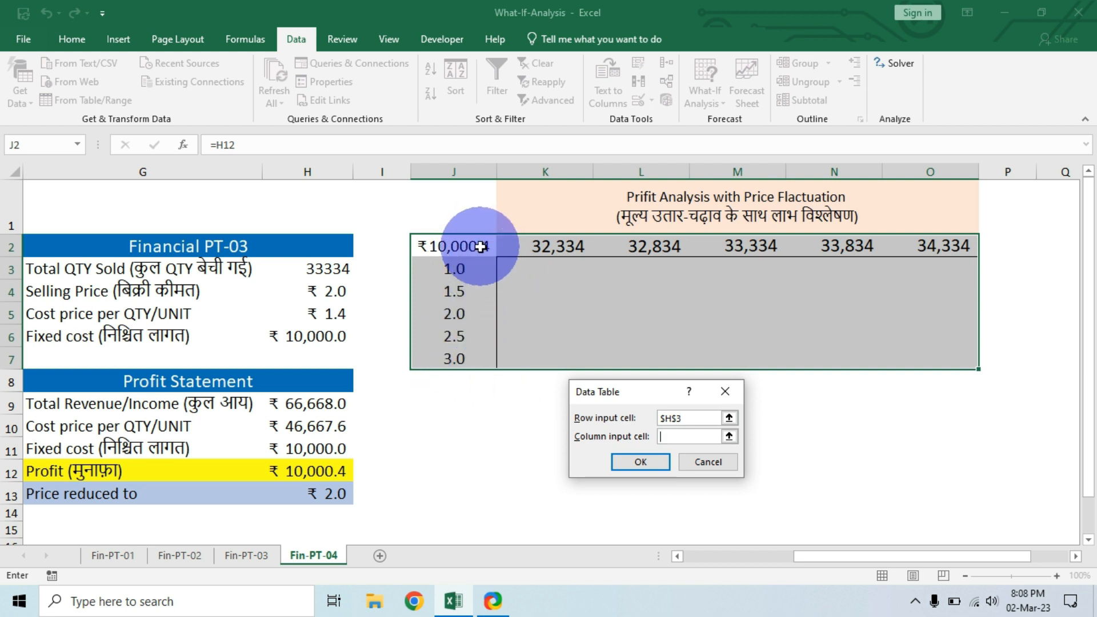
click(323, 295)
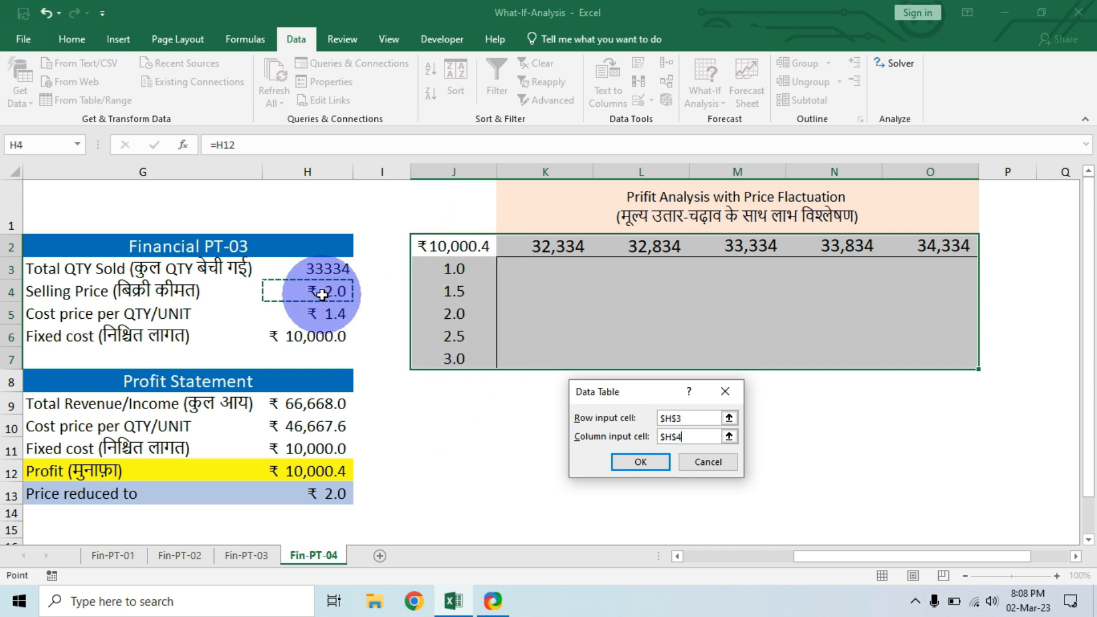
click(641, 461)
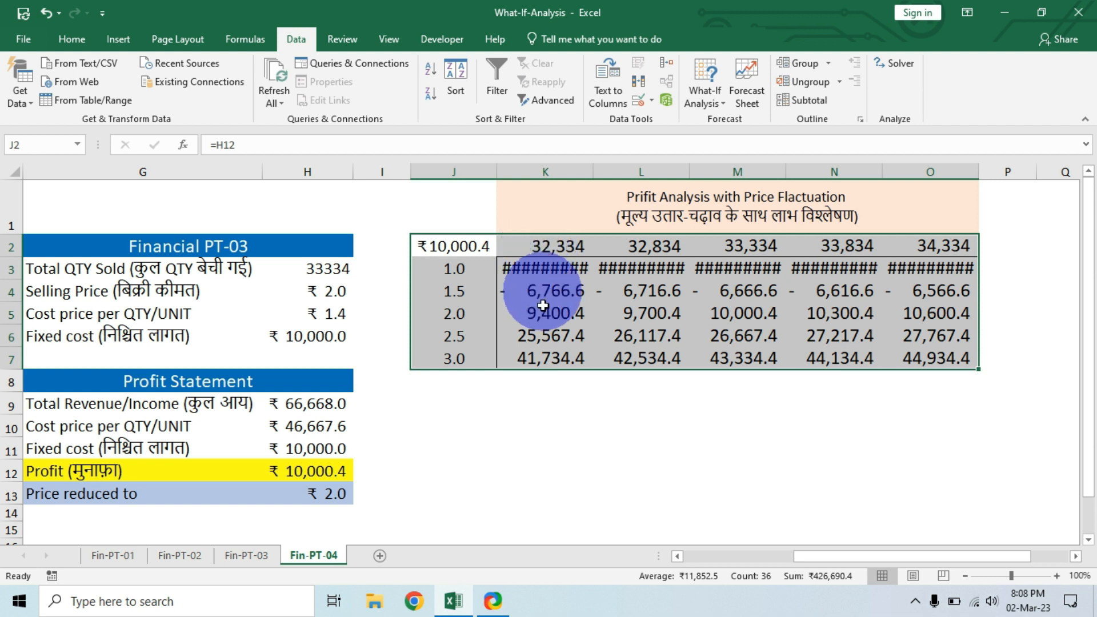
Step: Autofit the widths of columns K through O to the profit values in the table
double_click(593, 171)
double_click(699, 171)
double_click(805, 171)
double_click(911, 171)
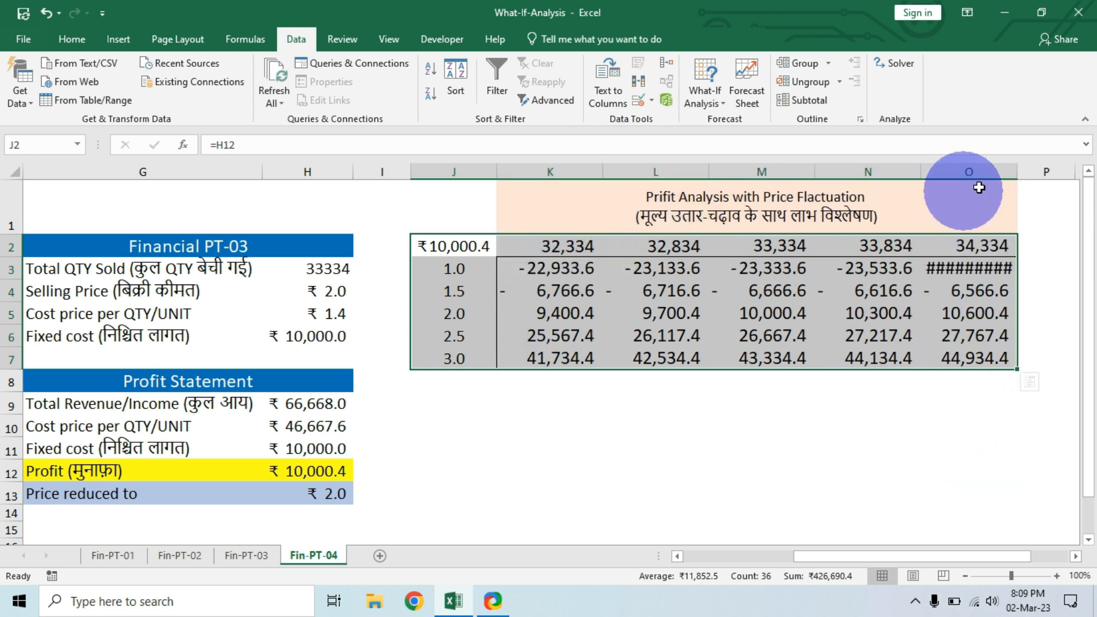
double_click(1026, 171)
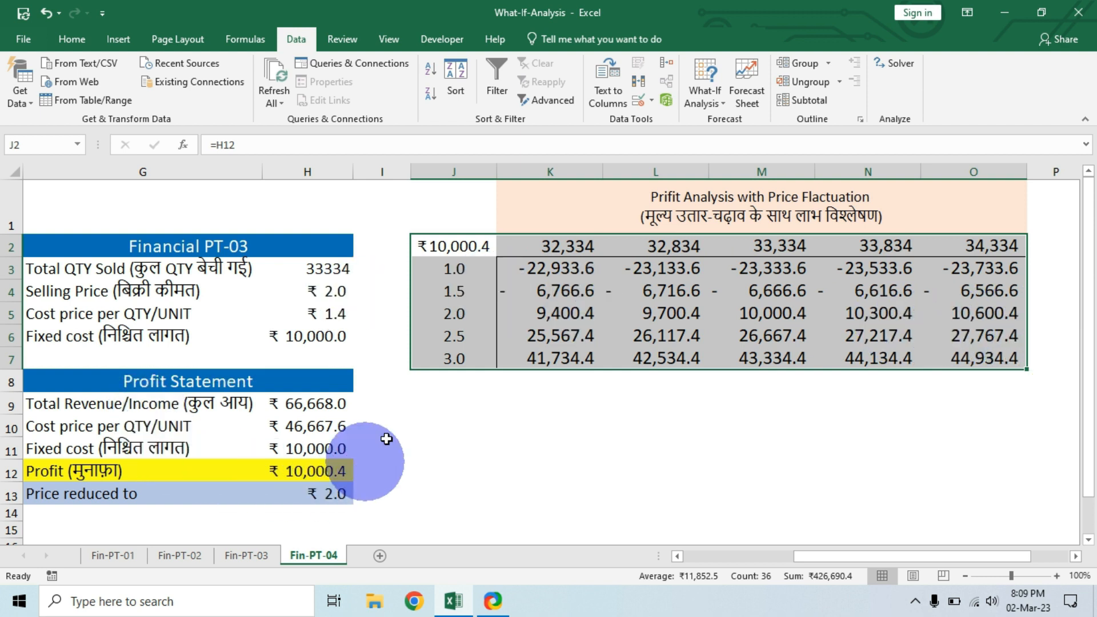
Step: Compare the table's profit for 33,334 units at price 2.0 with the Profit Statement, and examine the profits at price 3.0 across all quantities
click(460, 314)
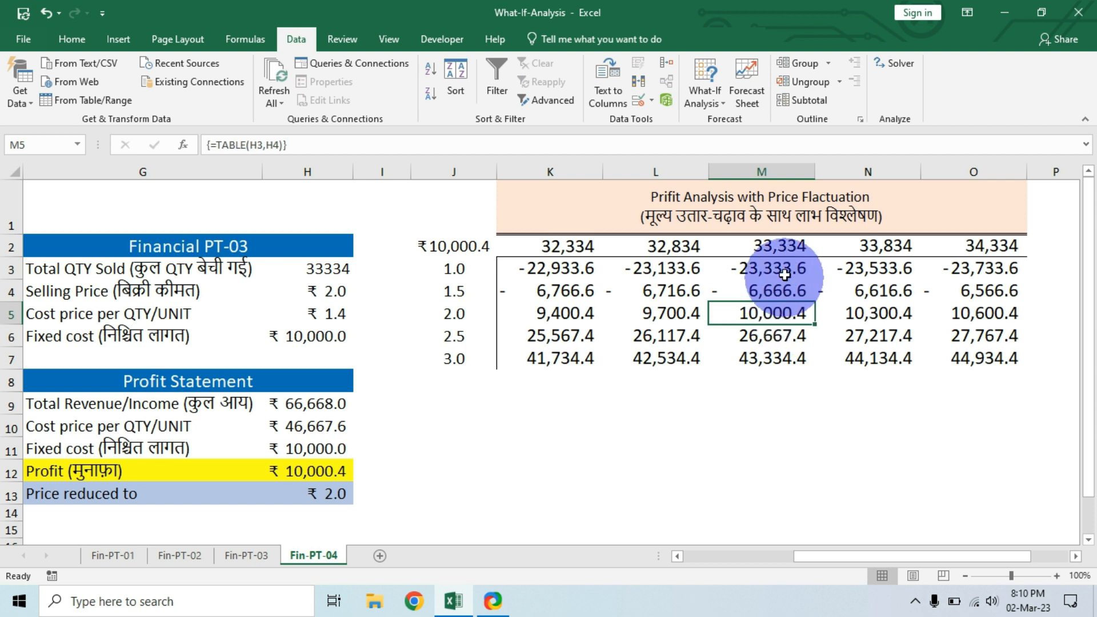
click(790, 250)
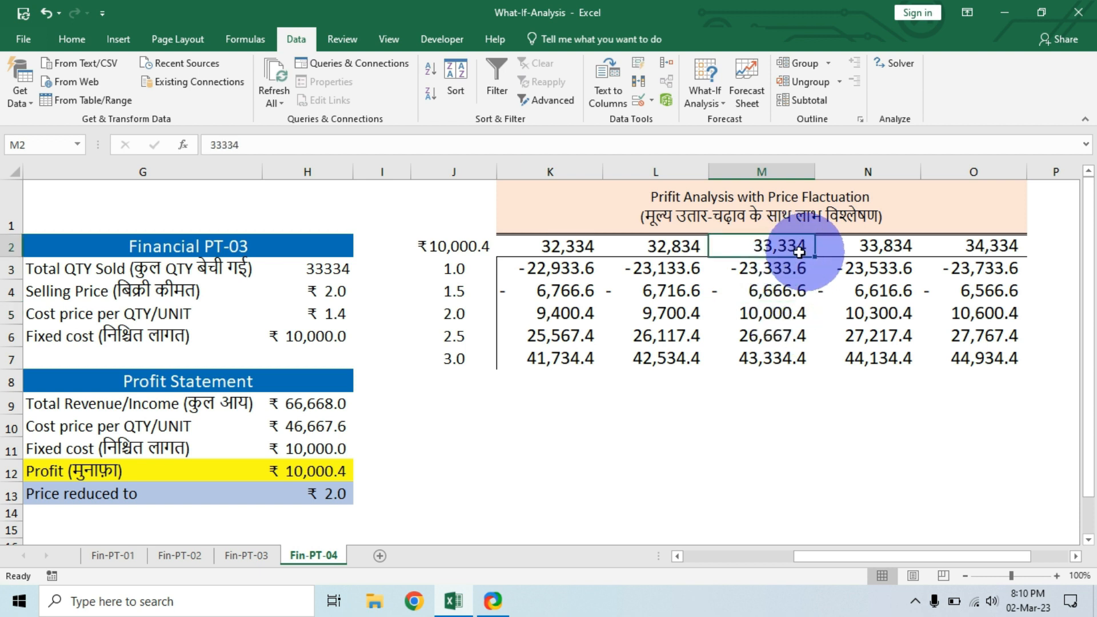
click(320, 472)
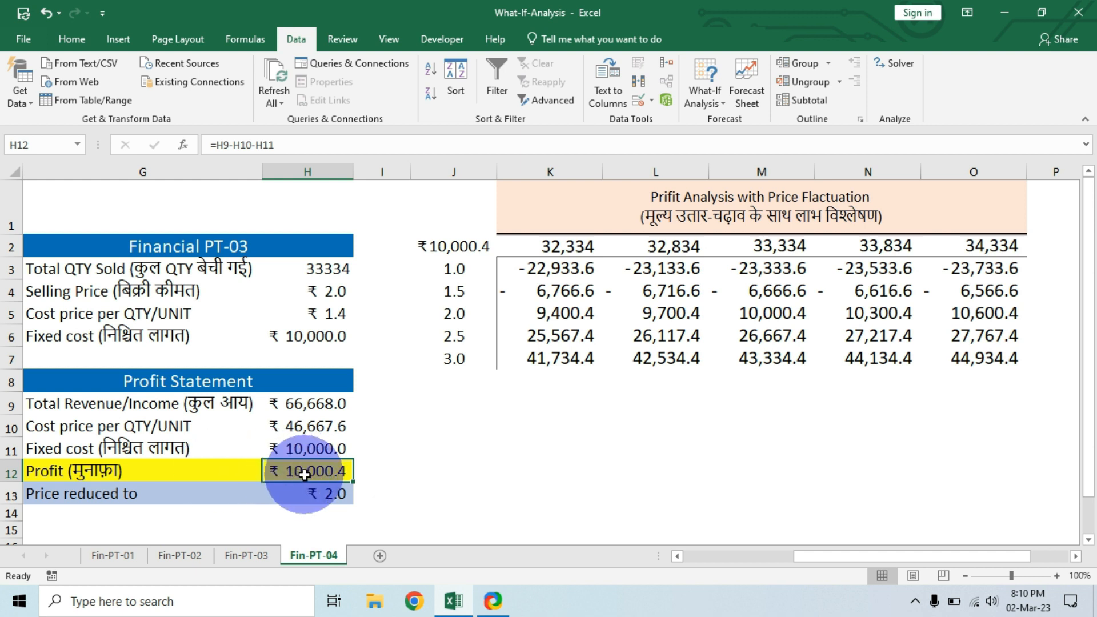
click(770, 315)
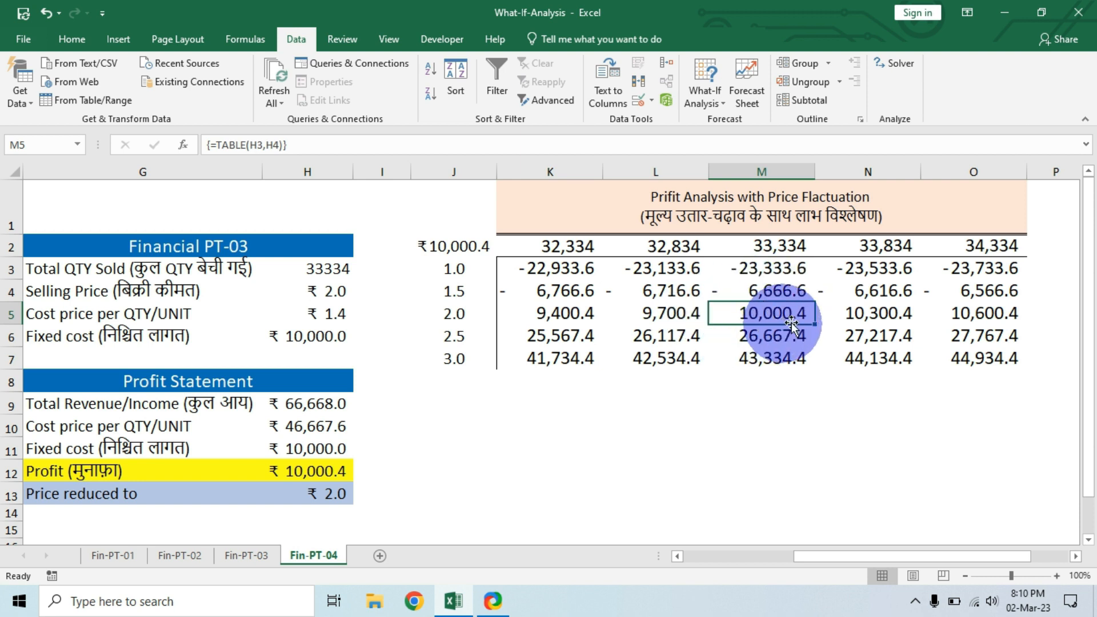
click(460, 318)
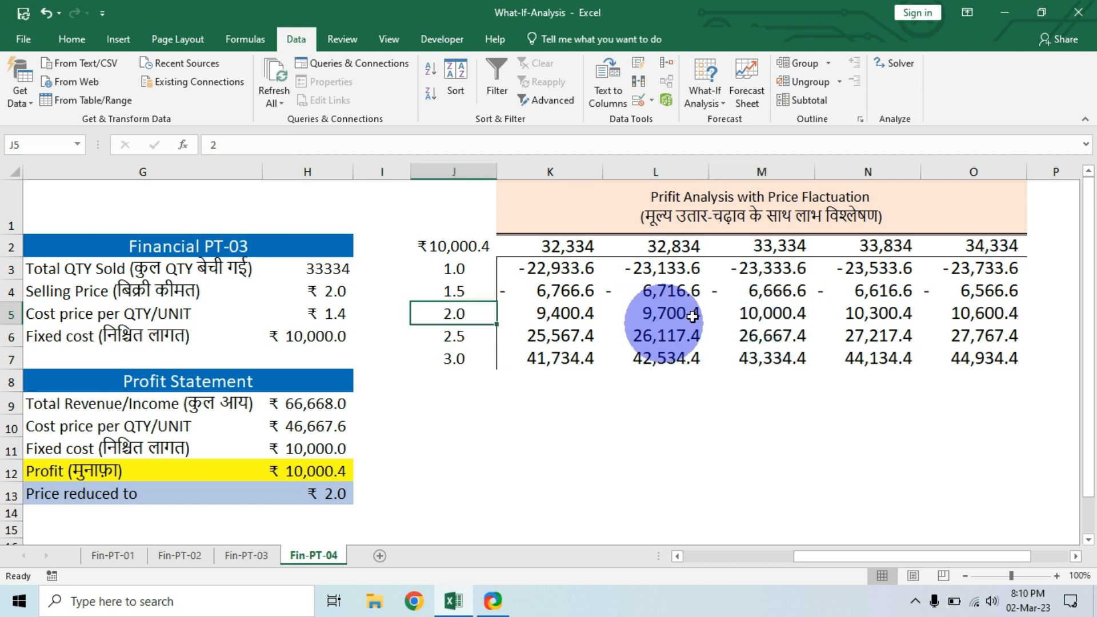
click(765, 313)
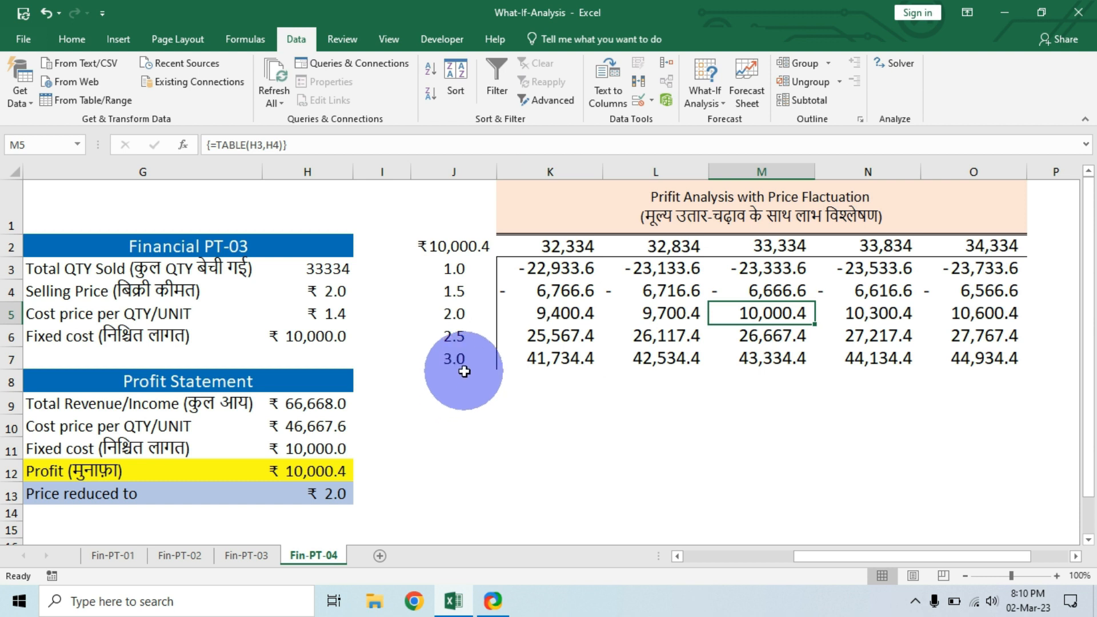
click(469, 359)
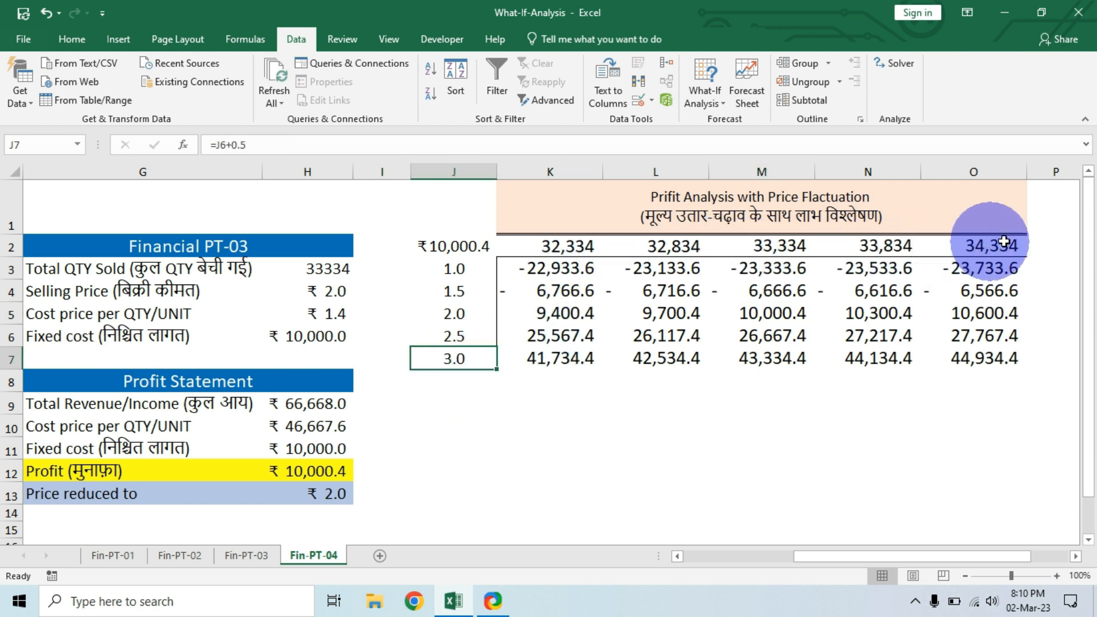
drag(588, 255, 987, 245)
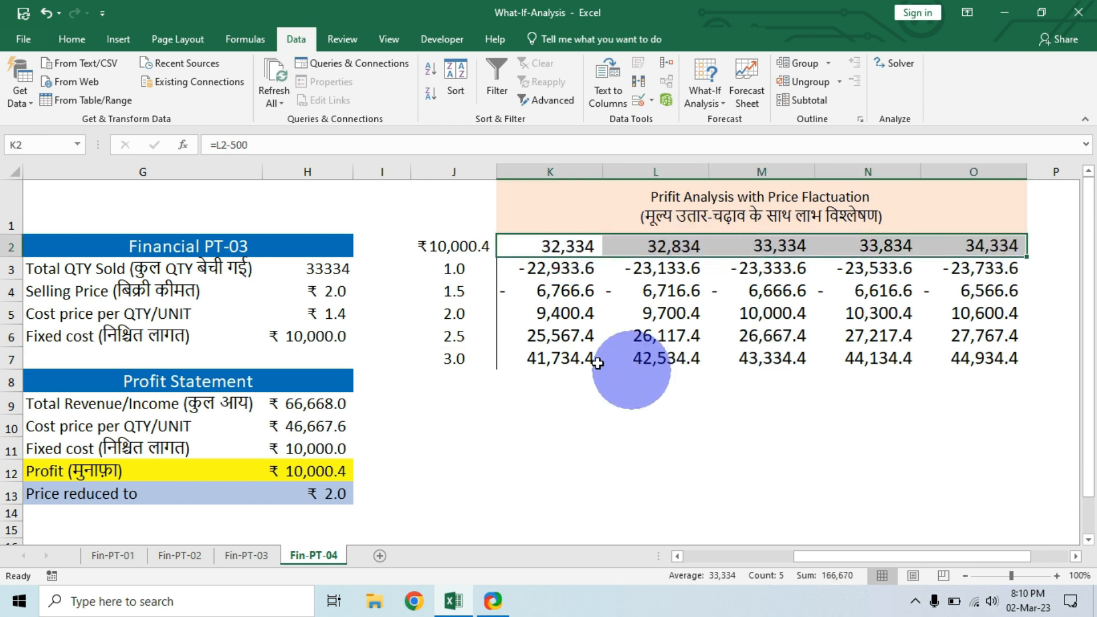
click(569, 355)
drag(569, 355, 997, 358)
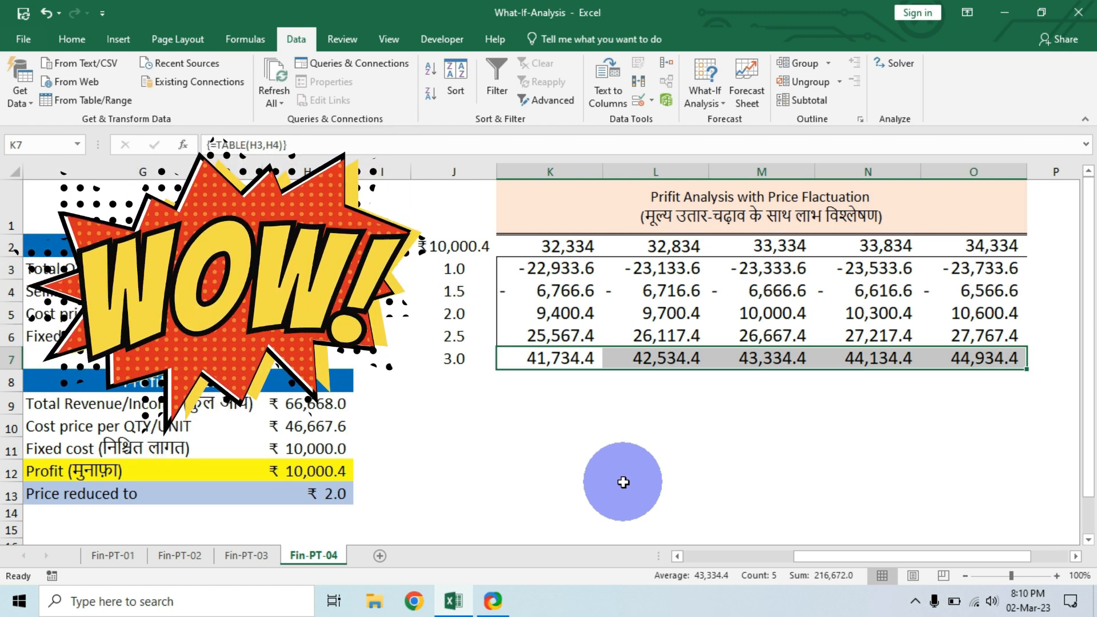
drag(454, 246, 972, 358)
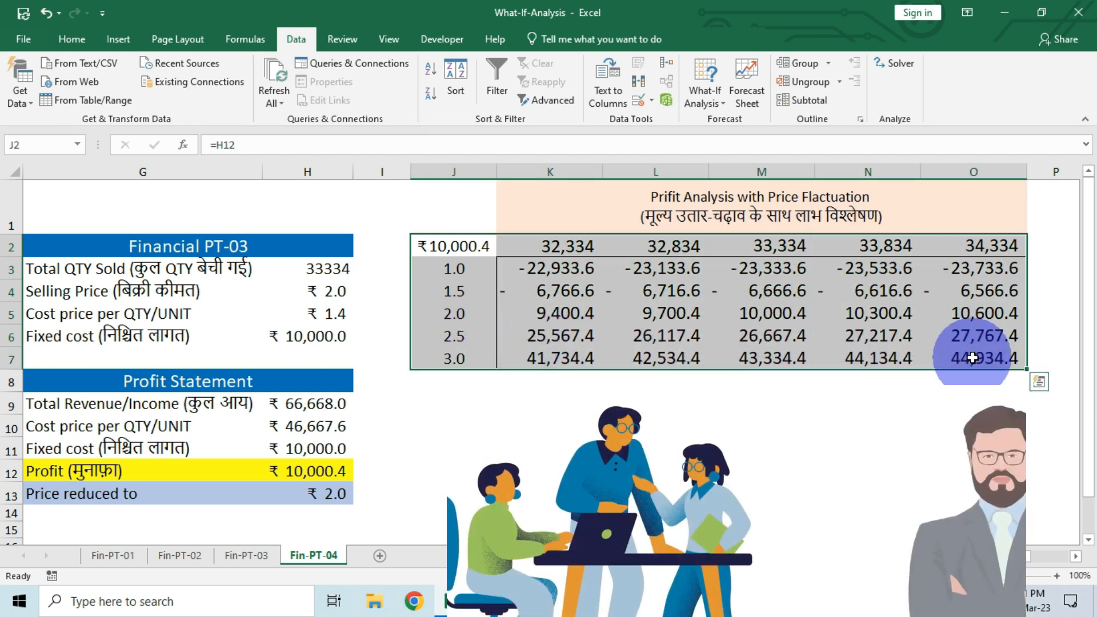